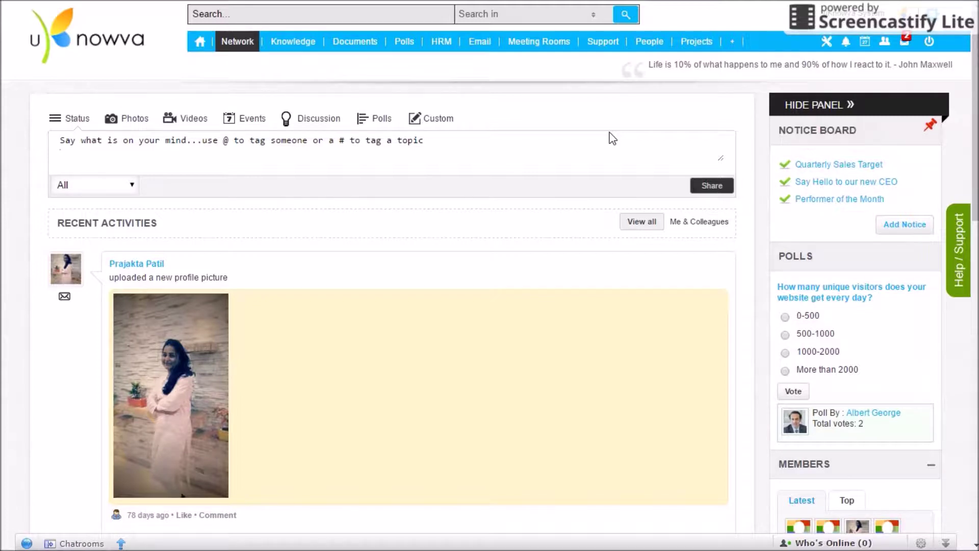
- Open the Projects area and choose Web Design Project as the current project
mouse_move(705, 72)
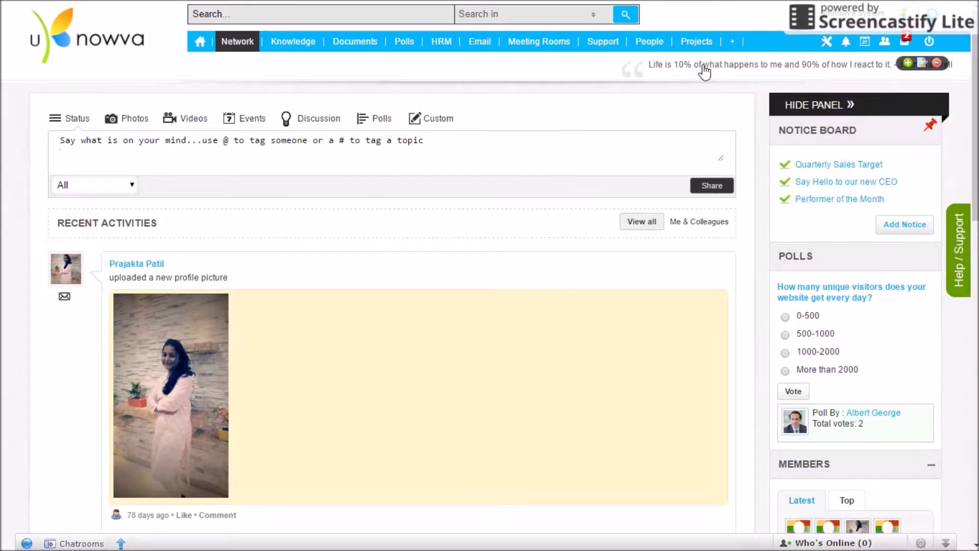
click(697, 45)
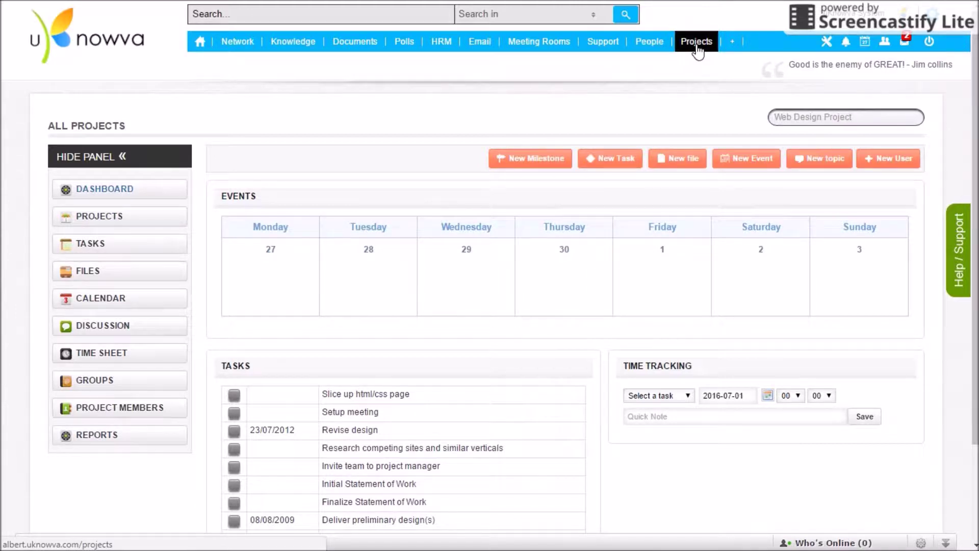
click(787, 117)
click(820, 122)
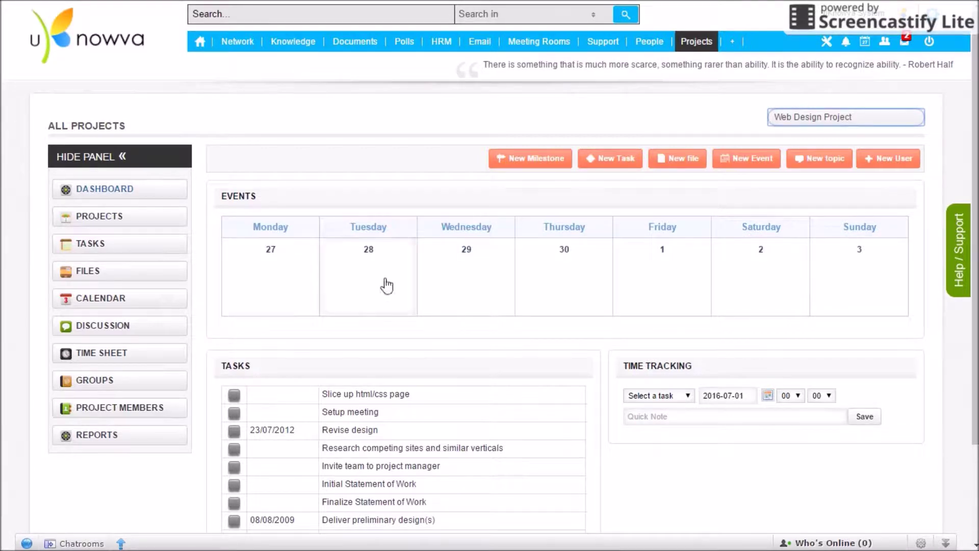
- Open Web Design Project from the project list and review its description, tasks and project details
click(136, 221)
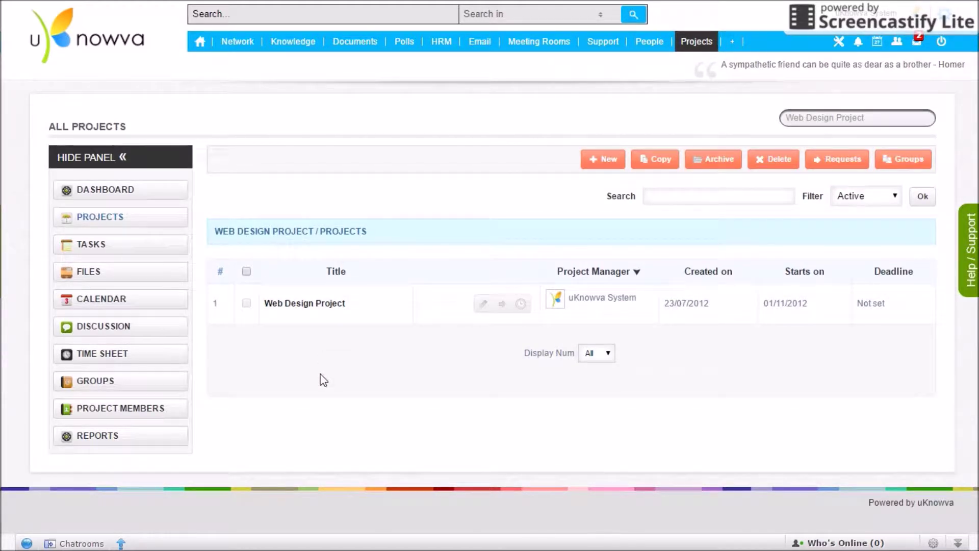
click(300, 307)
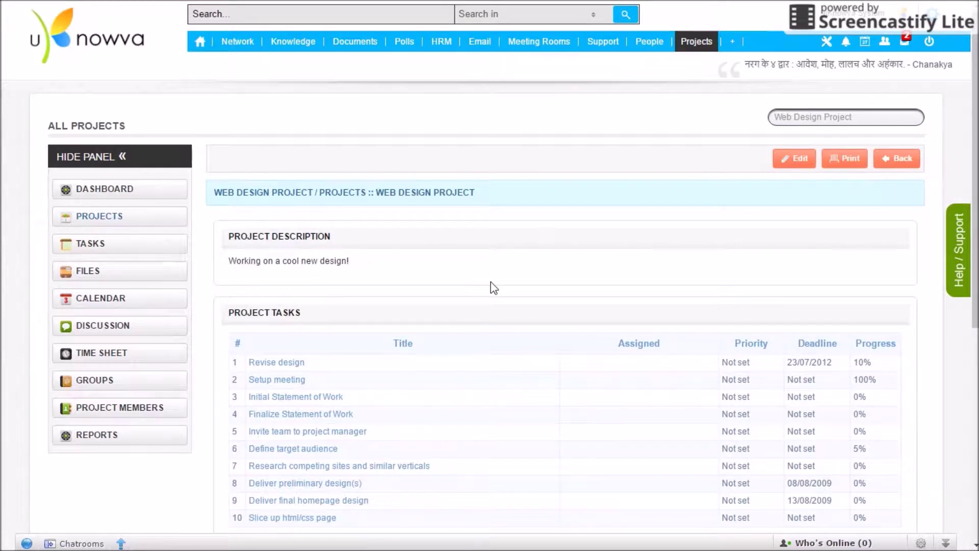
scroll(490, 283, down, 3)
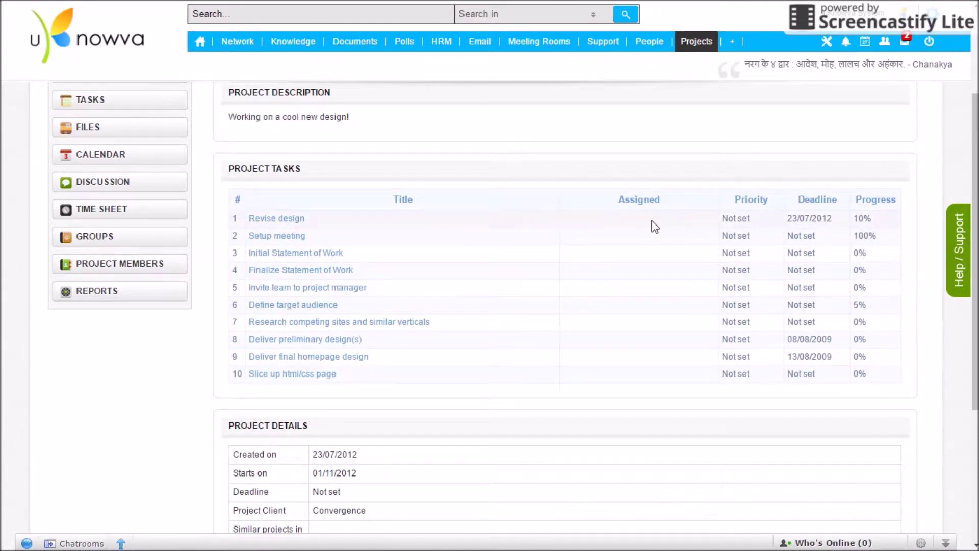
scroll(656, 225, down, 5)
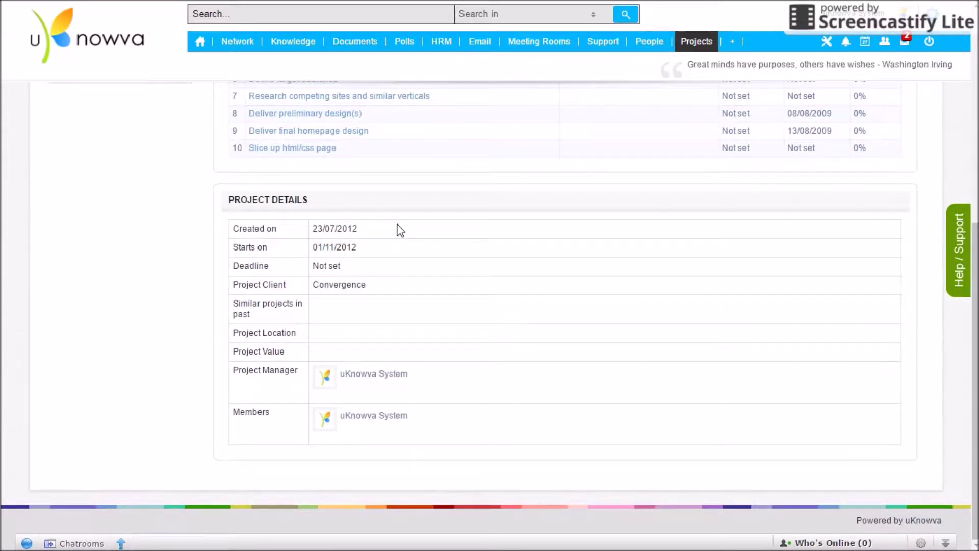
scroll(395, 336, up, 7)
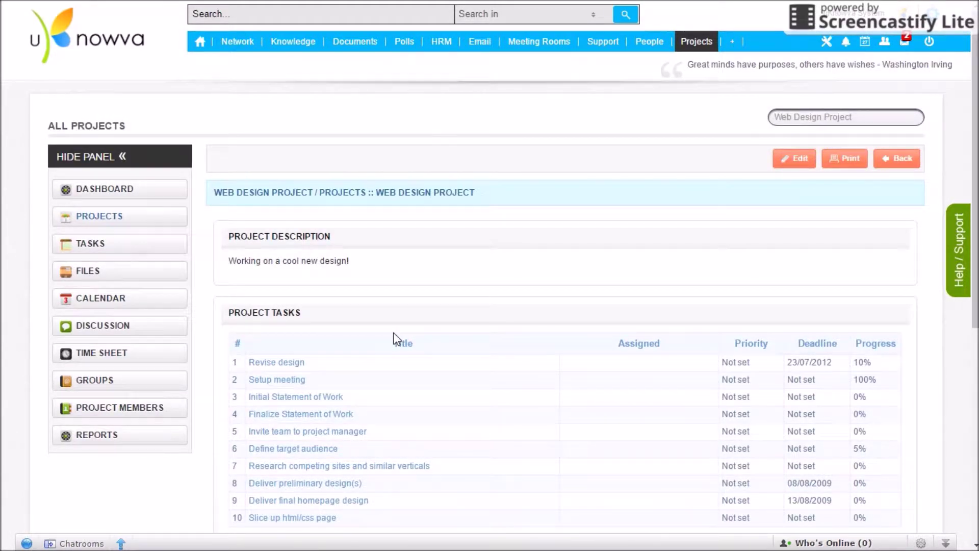
- Open Web Design Project for editing and look through its general information, people invitations and project settings
click(794, 159)
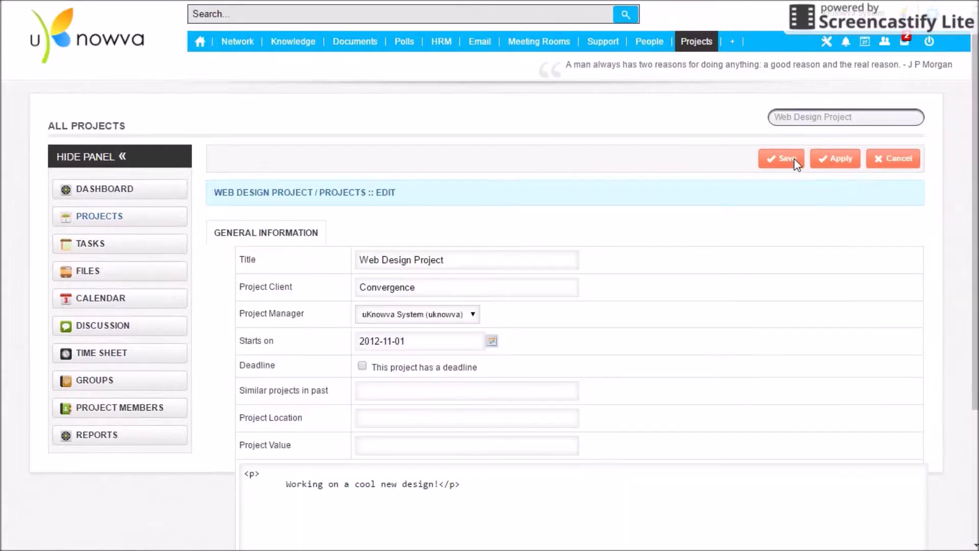
scroll(711, 292, down, 2)
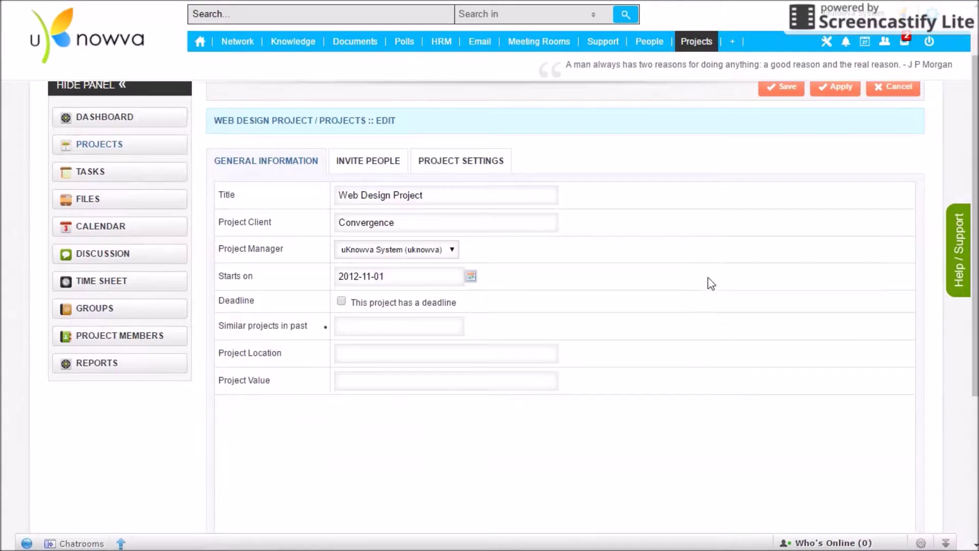
scroll(598, 235, down, 1)
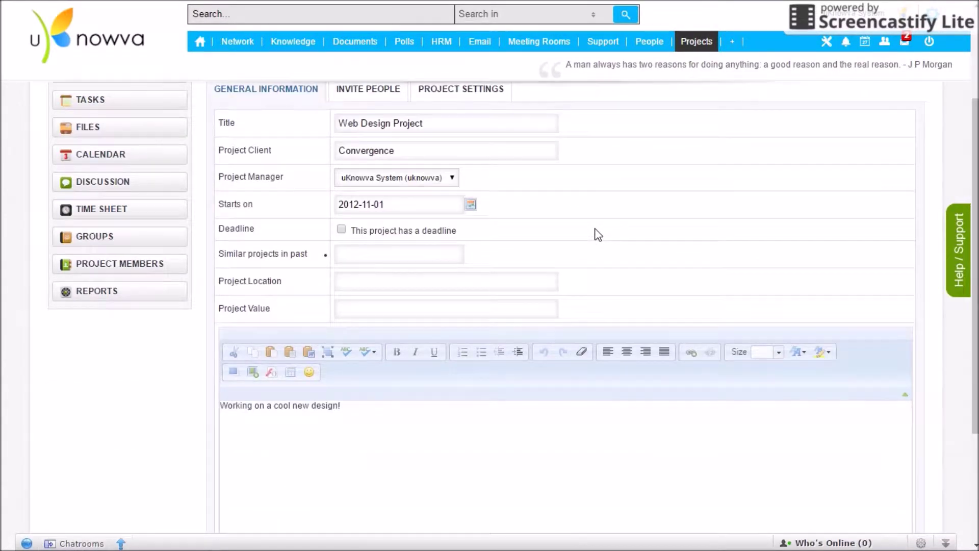
scroll(536, 416, down, 1)
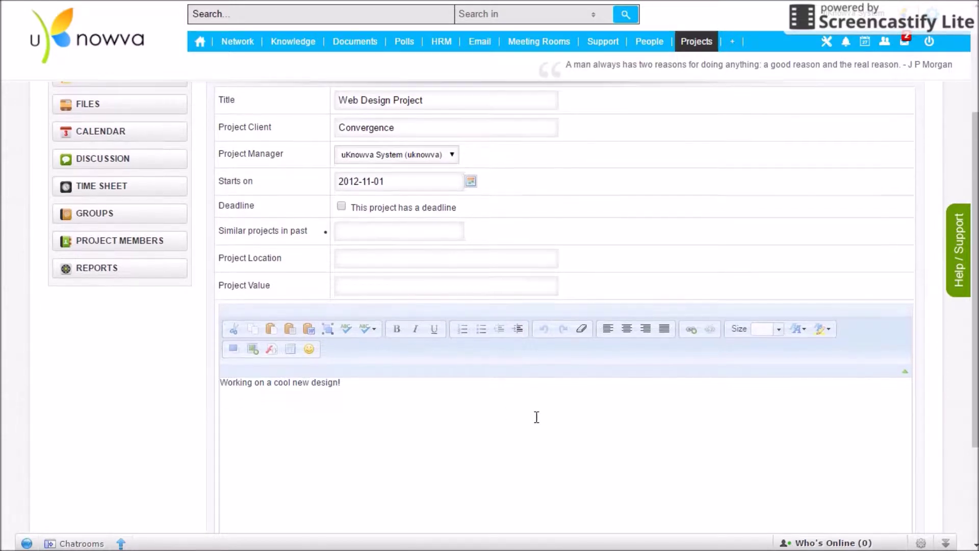
scroll(537, 416, up, 3)
scroll(536, 417, up, 2)
click(371, 237)
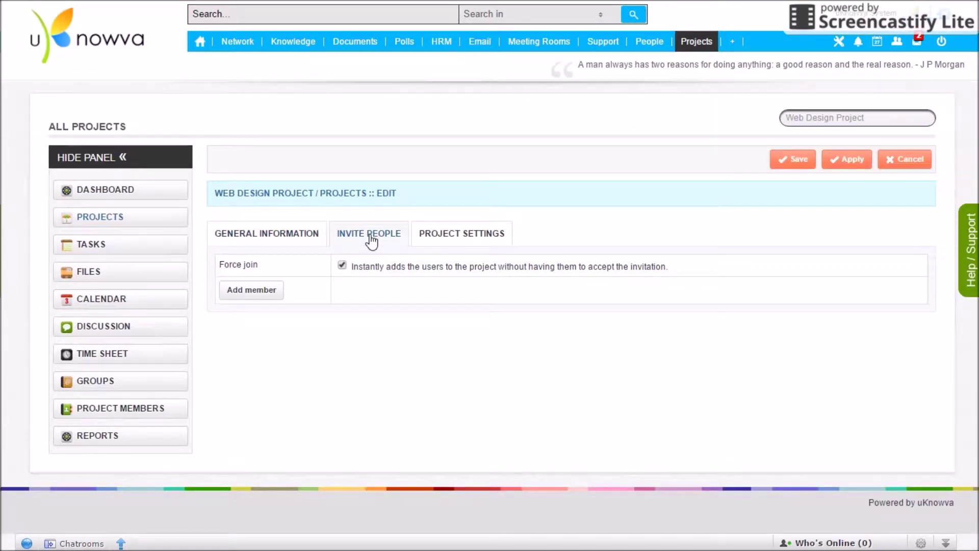
click(470, 237)
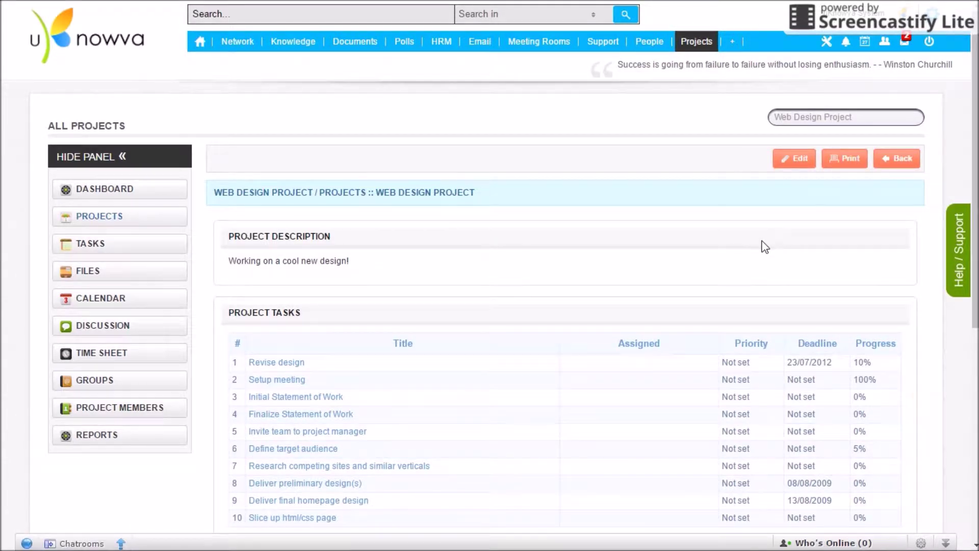
- Look over the Web Design Project overview page and return to the list of all projects
scroll(764, 246, down, 4)
scroll(765, 247, up, 5)
click(902, 162)
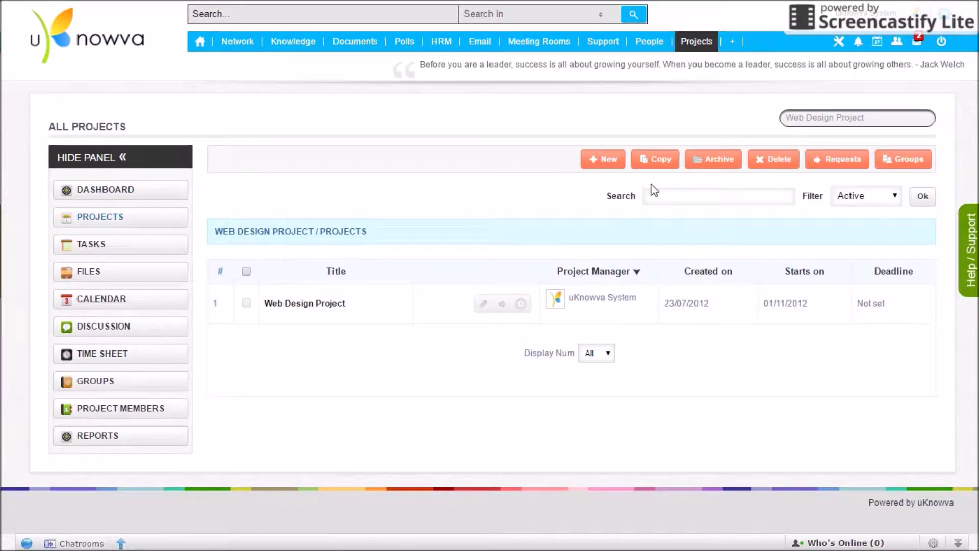
- Start a new project titled "HRMS Brochure Creation" with Convergence as the project client
click(600, 158)
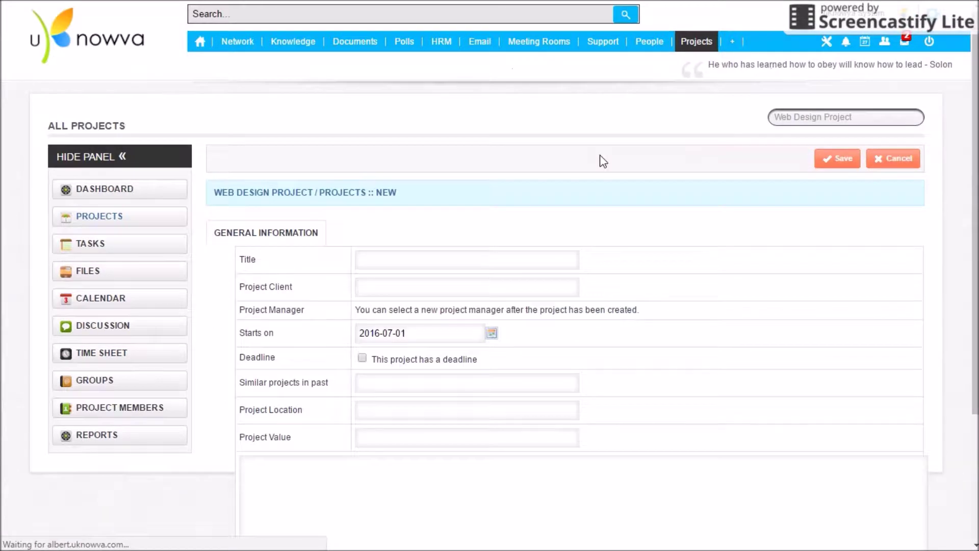
click(308, 235)
click(345, 263)
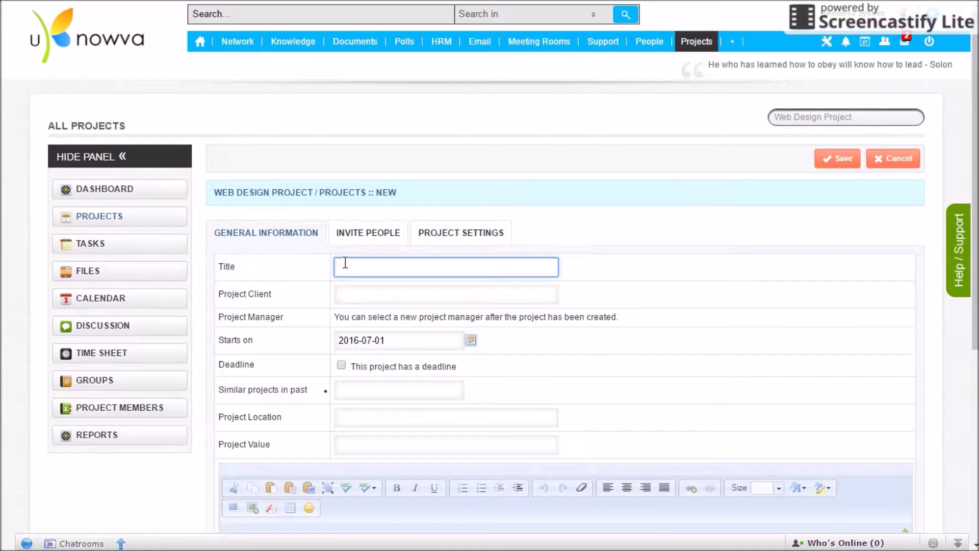
text(HRMS Brochure Creation)
click(375, 292)
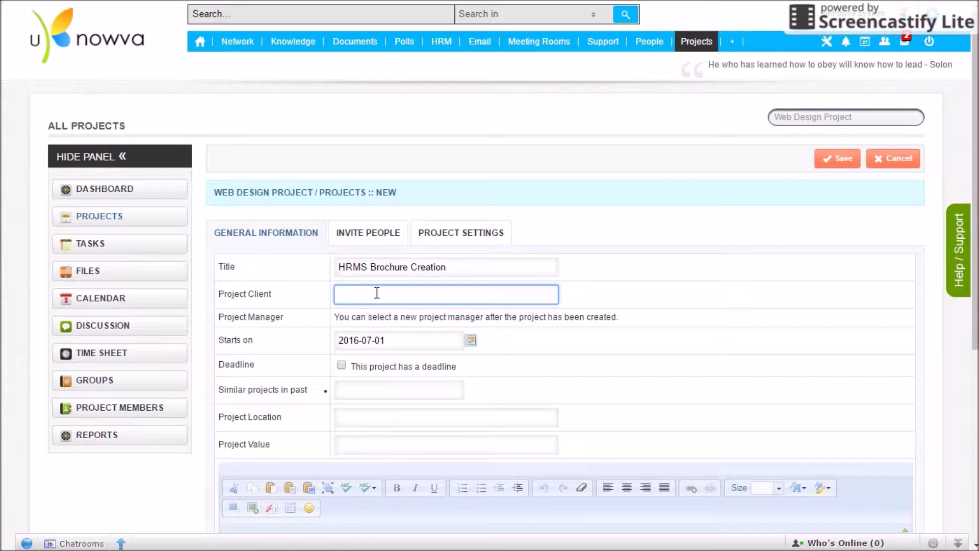
text(Convergence)
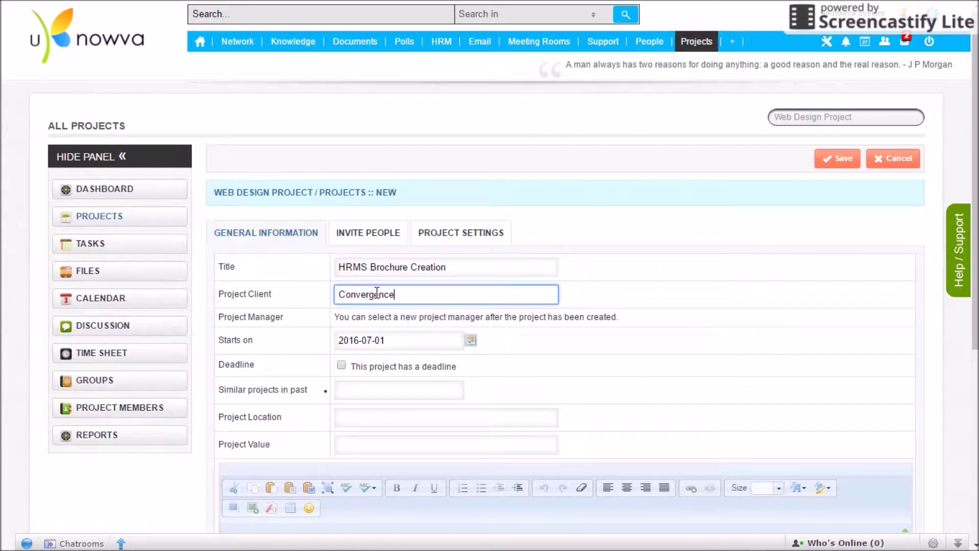
- Set the project's start date to 2016-07-04 and give it a deadline of 2016-07-15 at 07:00 PM
click(471, 340)
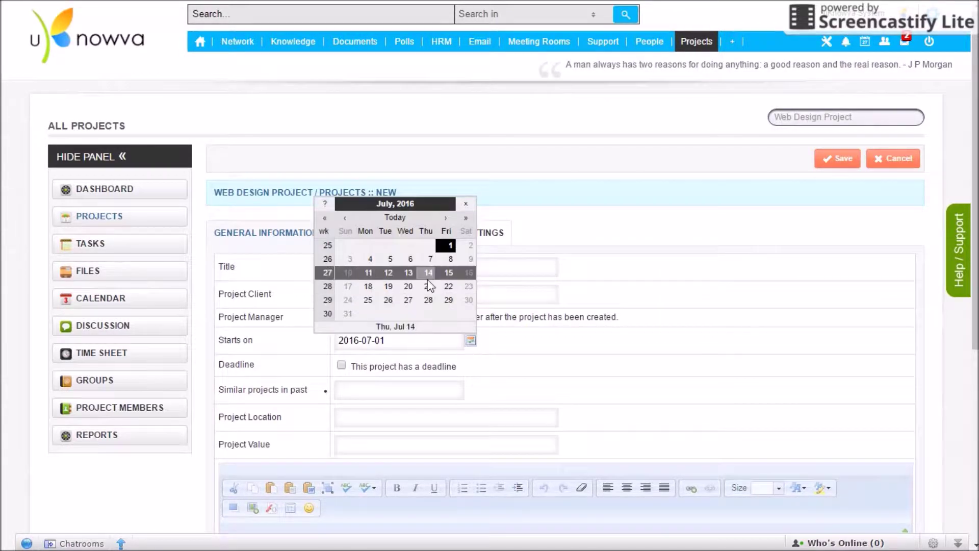
click(370, 261)
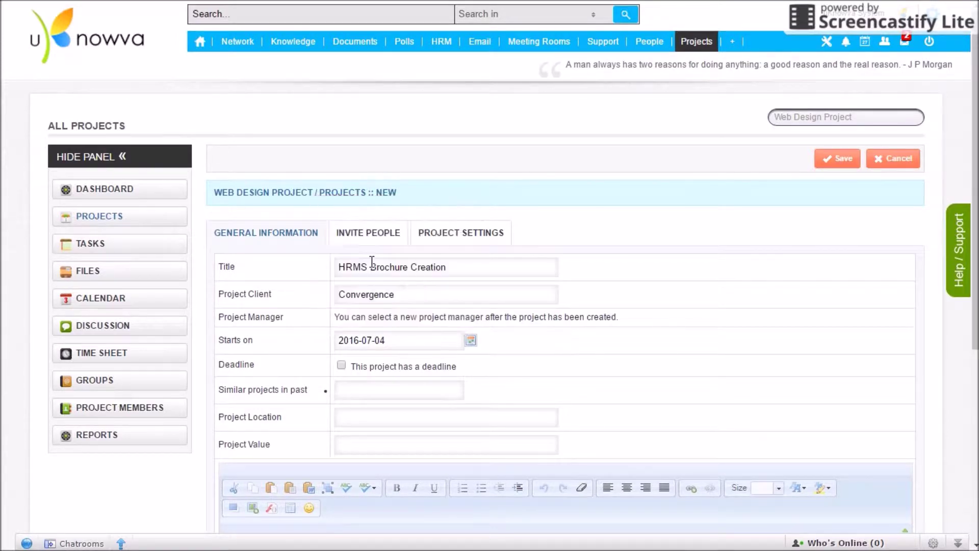
click(341, 365)
click(470, 391)
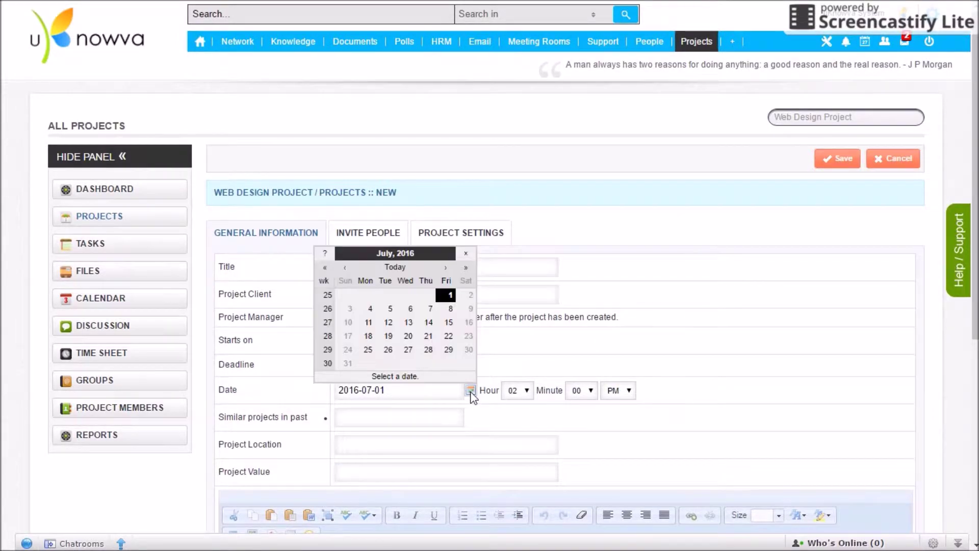
click(449, 322)
click(522, 391)
click(520, 324)
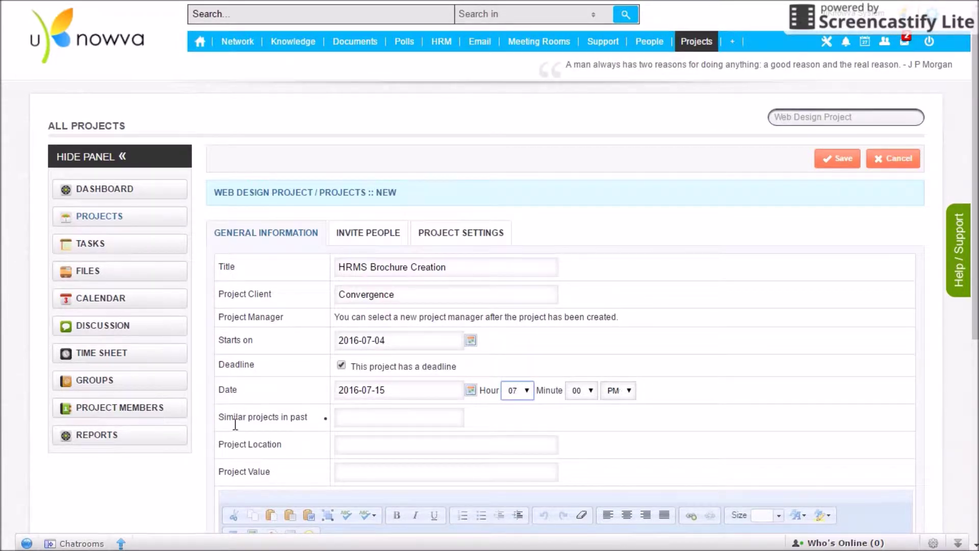
- Enter the project description "Creating a brochure for uKnowva's HRMS!", leaving similar projects, location and value blank
click(354, 421)
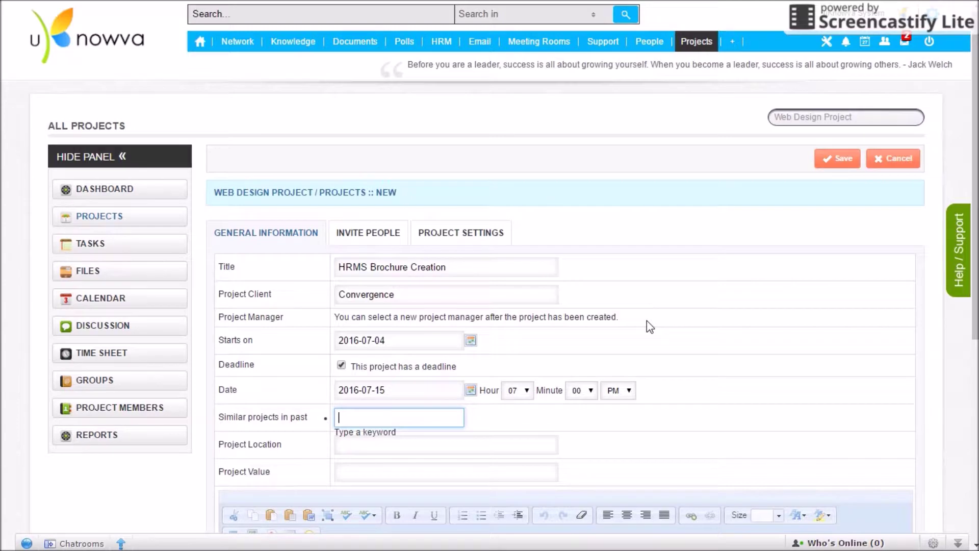
scroll(647, 322, down, 4)
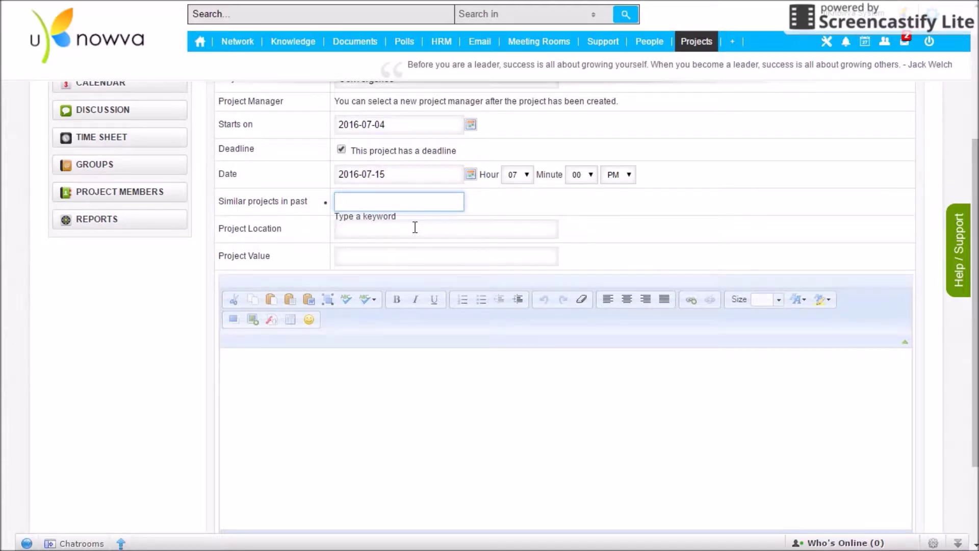
click(413, 253)
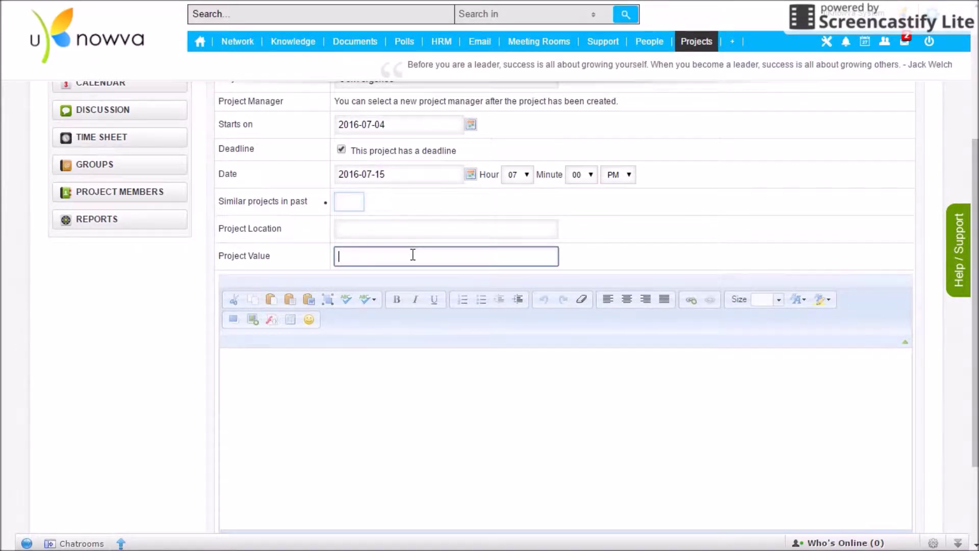
click(299, 391)
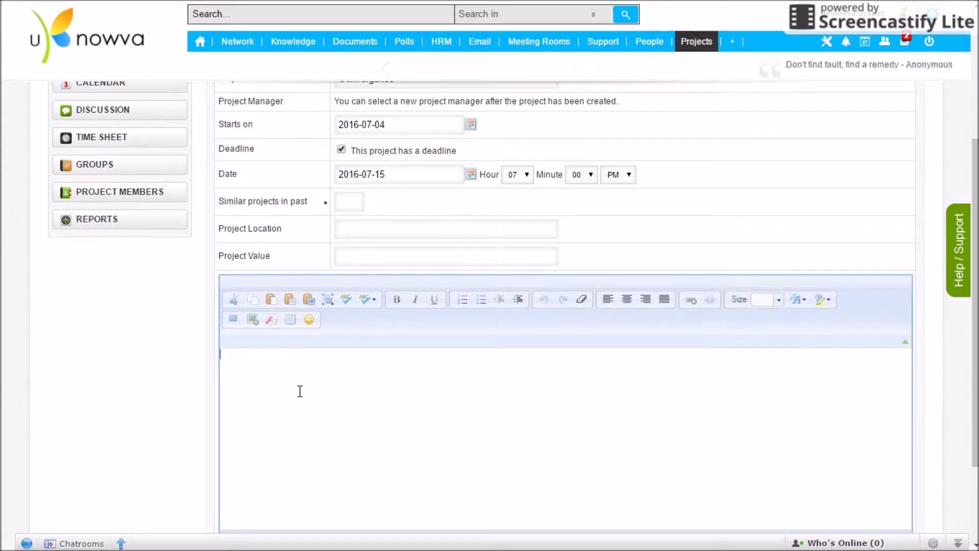
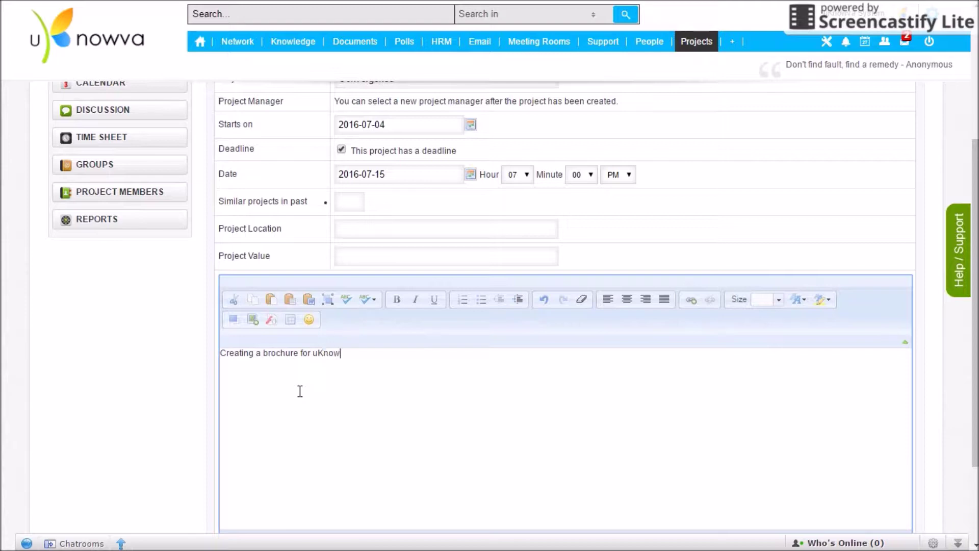
text(a's )
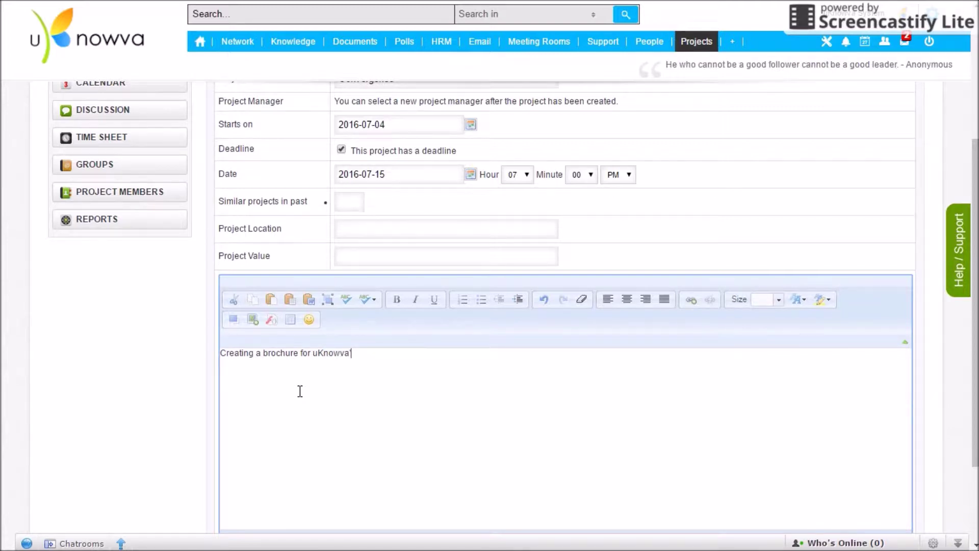
text(HRMS!)
scroll(518, 265, down, 2)
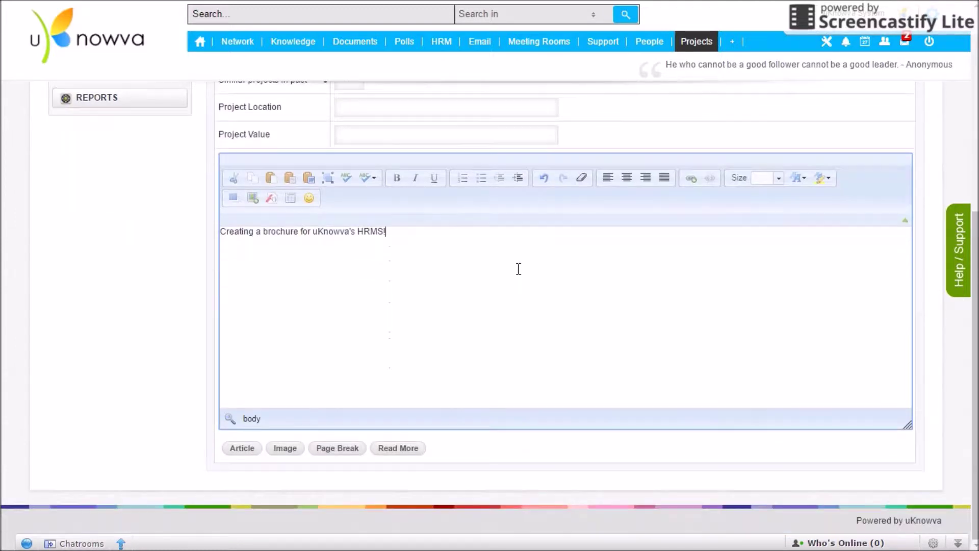
scroll(519, 271, up, 6)
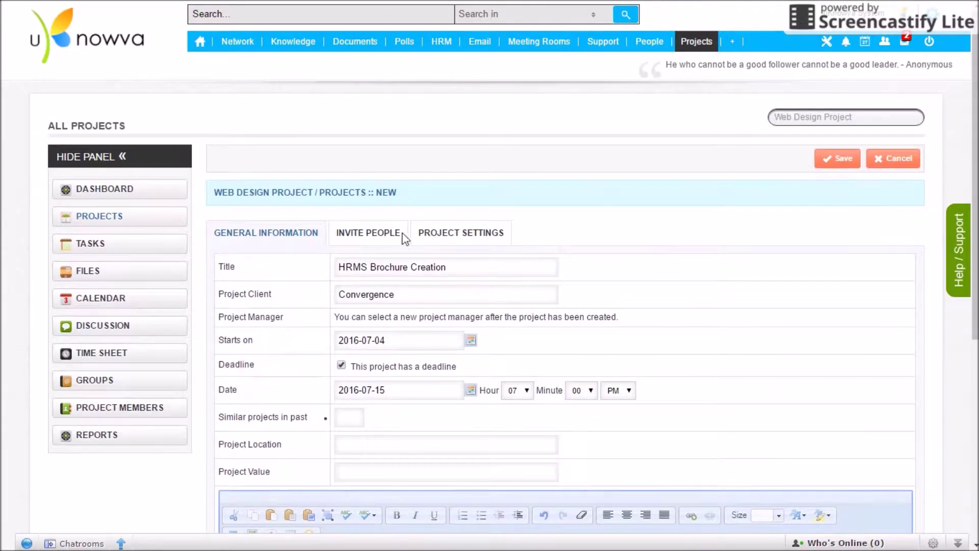
- Add a member entry to the new project's invitations and assign it to the first listed person
click(377, 243)
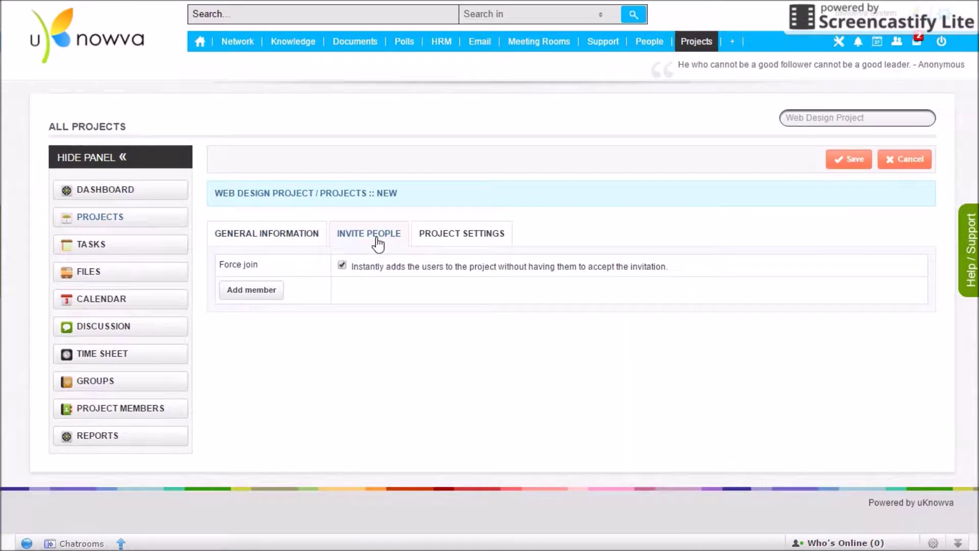
click(271, 301)
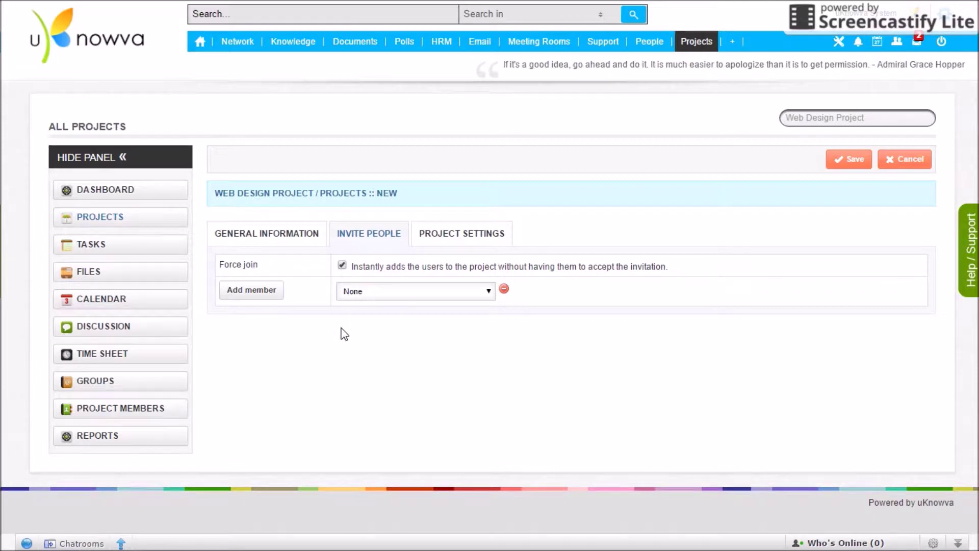
click(370, 297)
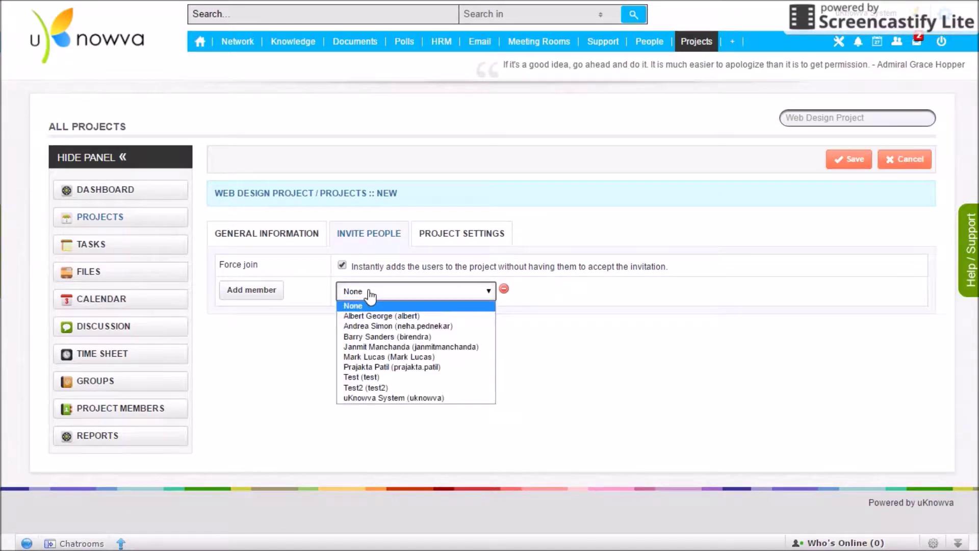
click(373, 317)
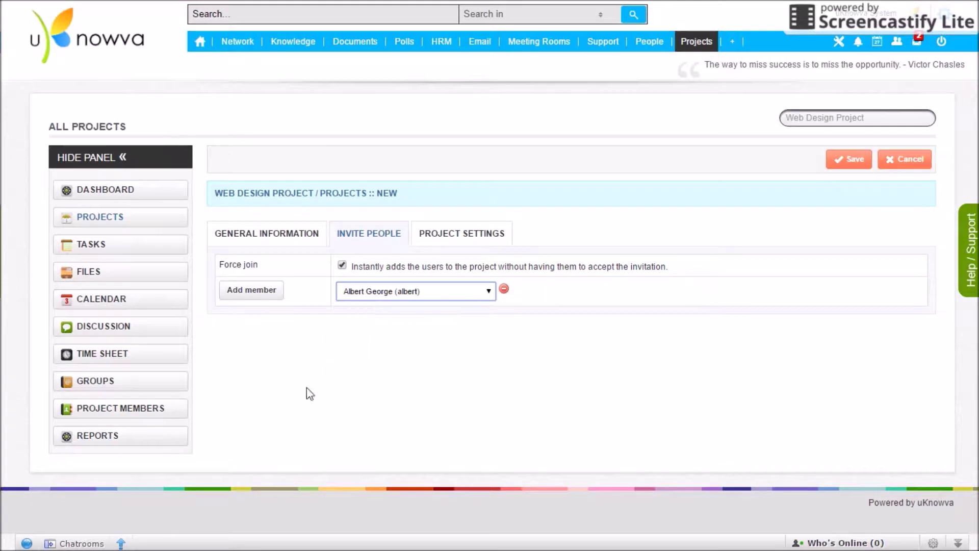
- Add two more member entries to the new project's invitations and assign them to the fifth and sixth listed people
click(239, 302)
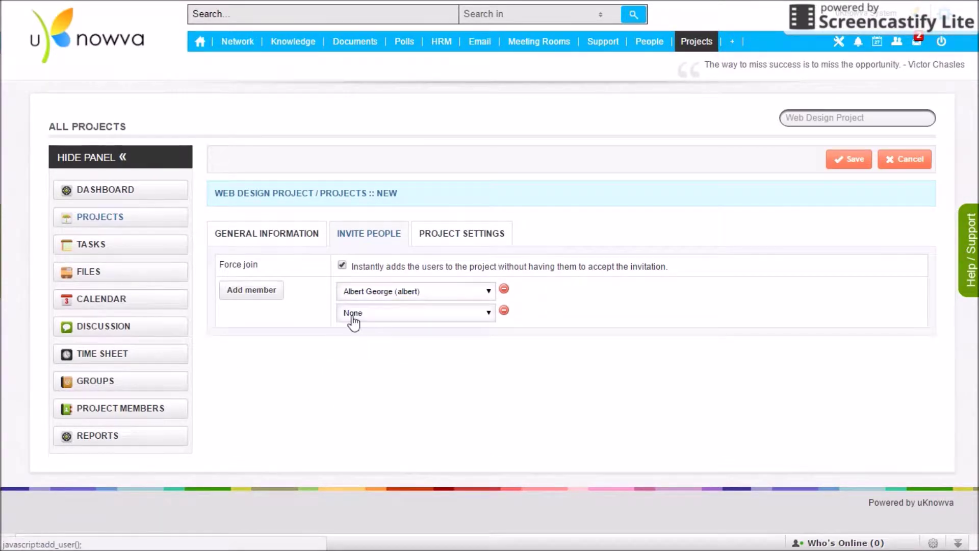
click(357, 312)
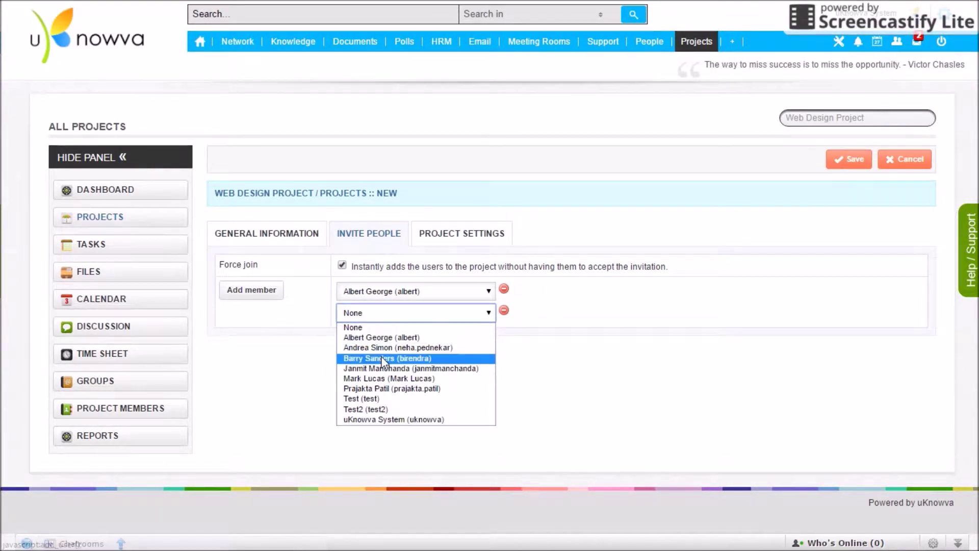
click(359, 378)
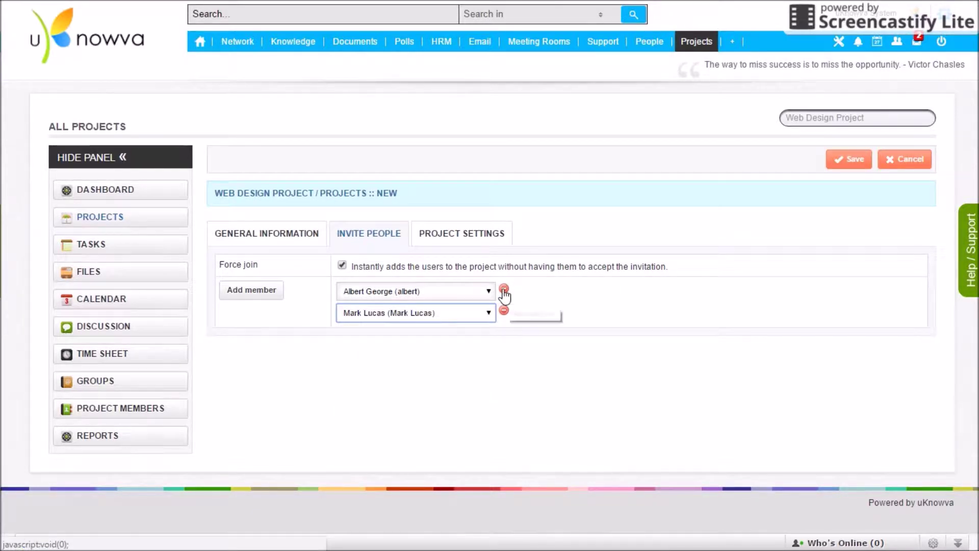
click(251, 289)
click(416, 334)
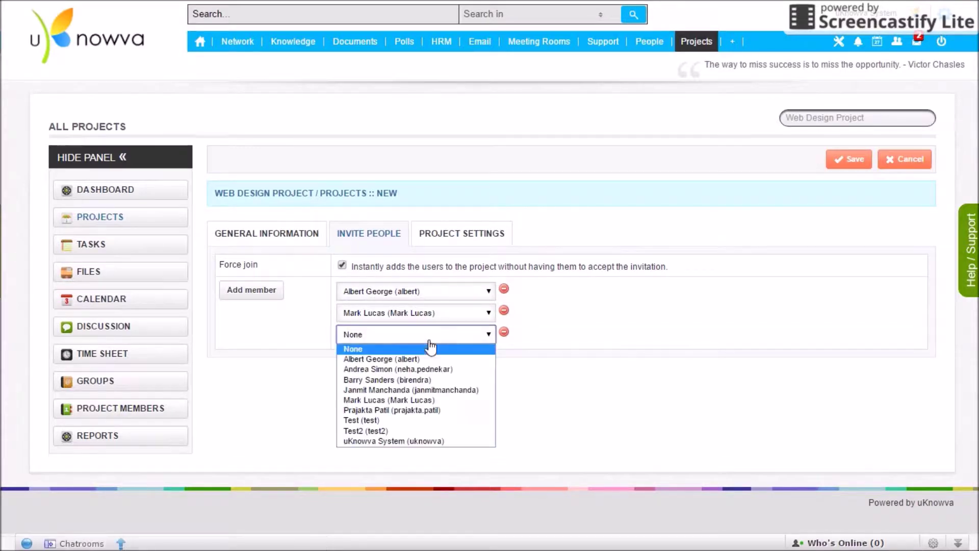
click(367, 410)
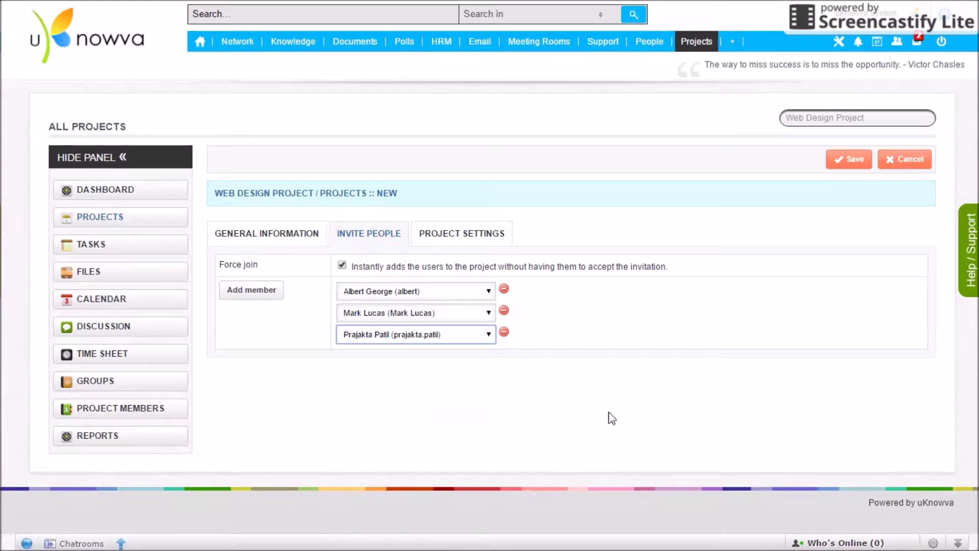
- Keep public visibility and join requests set to No, leave the project's website and email blank, and save the new project
click(428, 243)
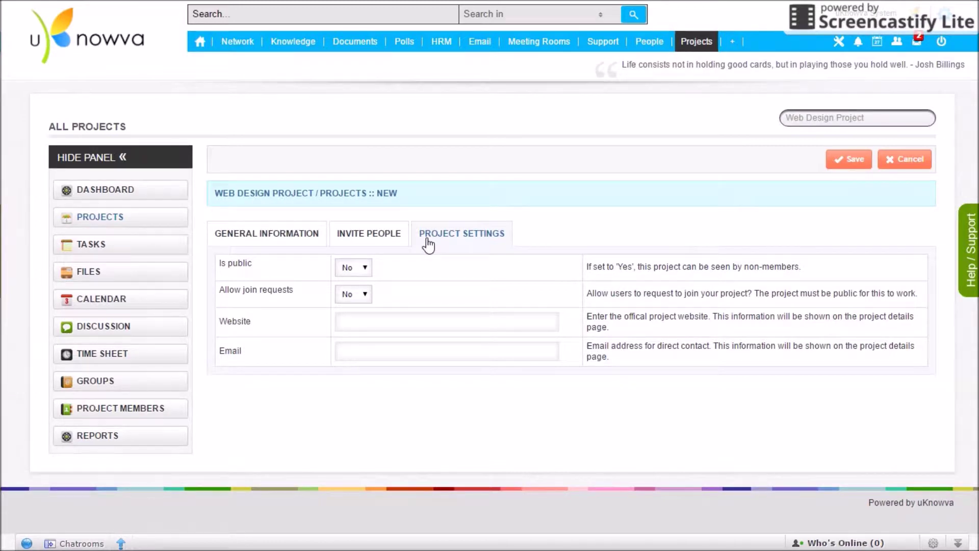
click(359, 299)
click(357, 307)
click(363, 322)
click(346, 355)
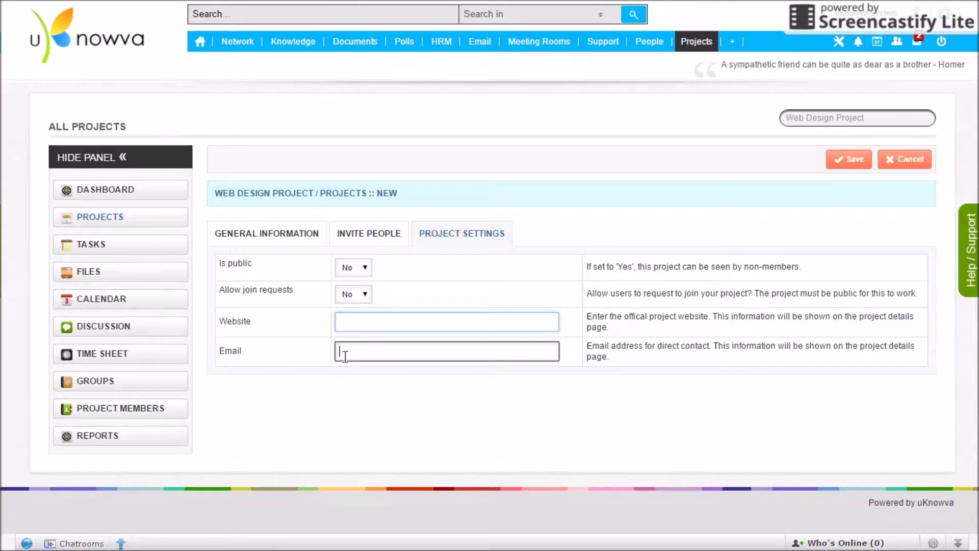
click(354, 402)
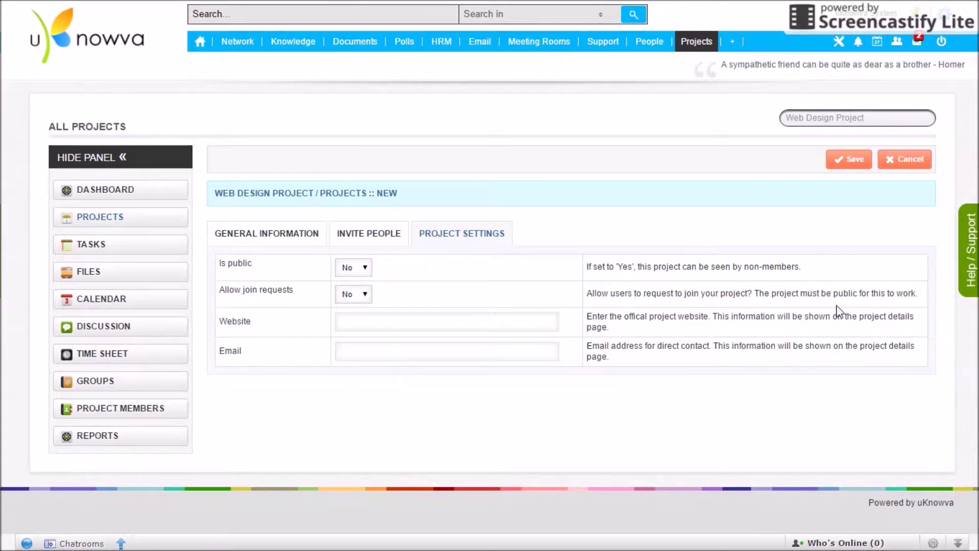
click(850, 163)
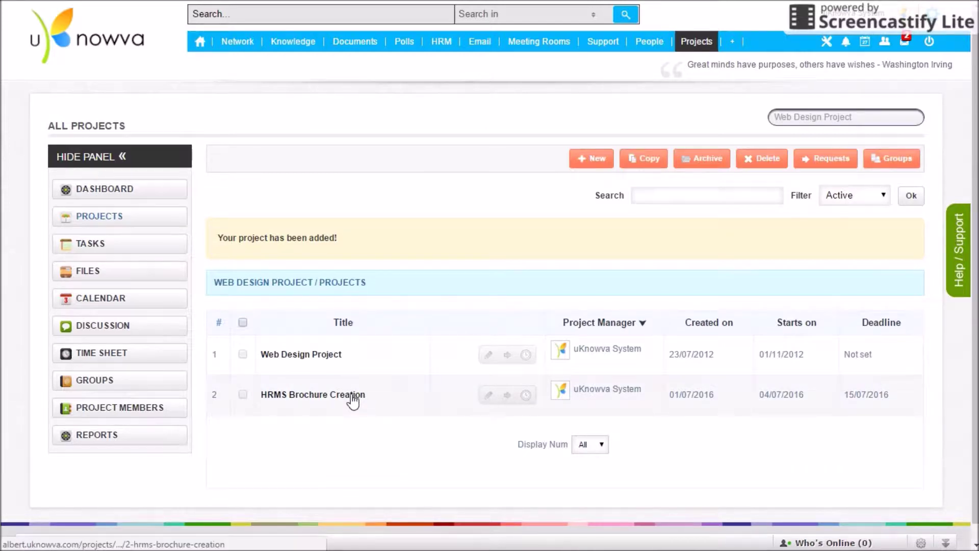
- Edit the HRMS Brochure Creation project, make the last invited member its project manager, and save the change
click(488, 396)
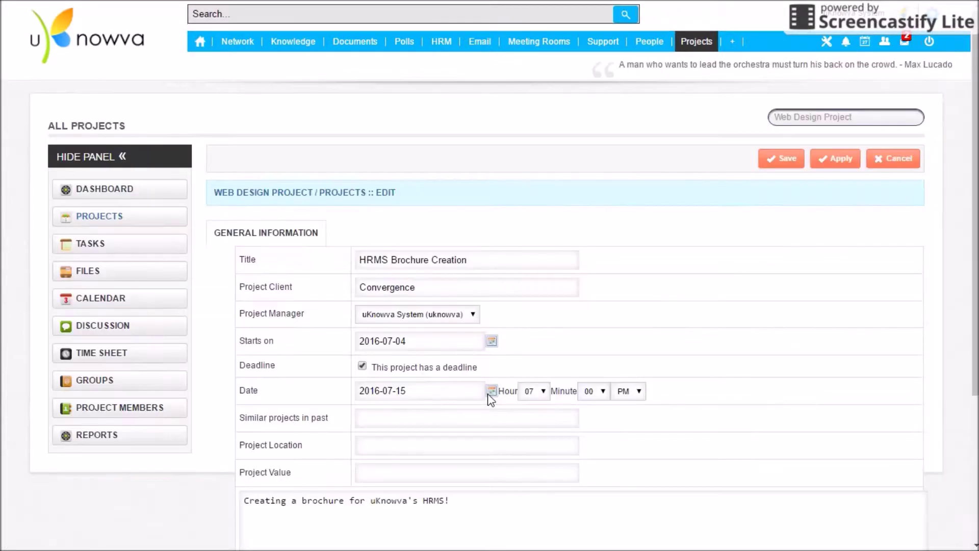
click(255, 237)
click(379, 322)
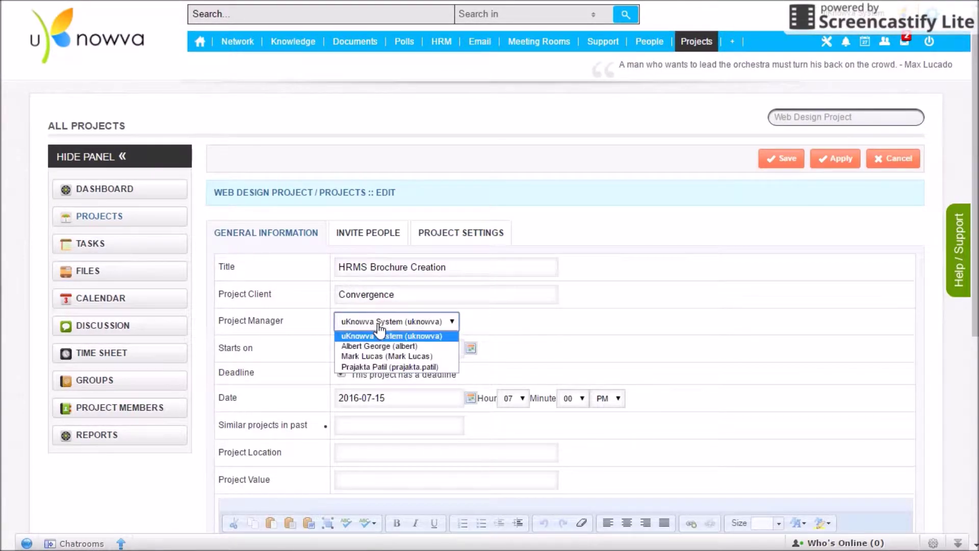
click(386, 366)
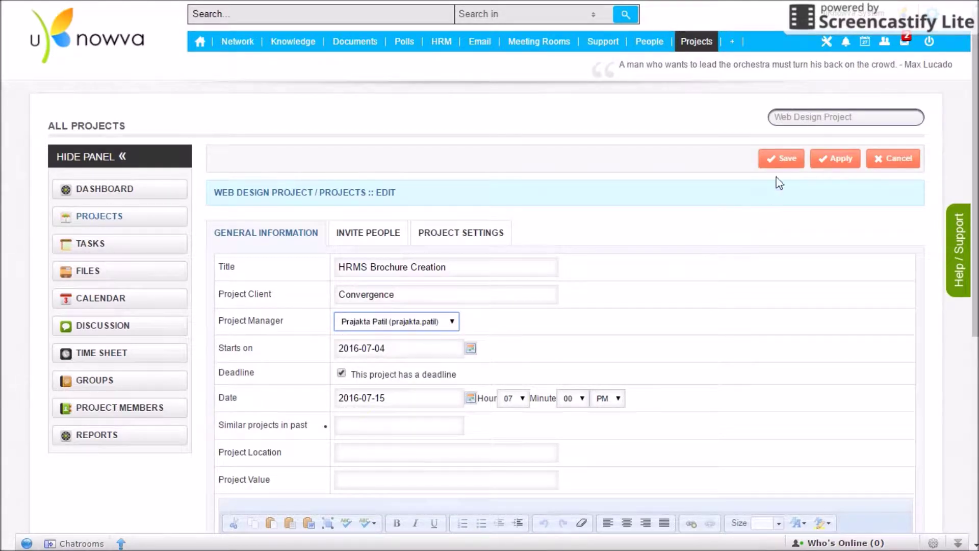
click(782, 161)
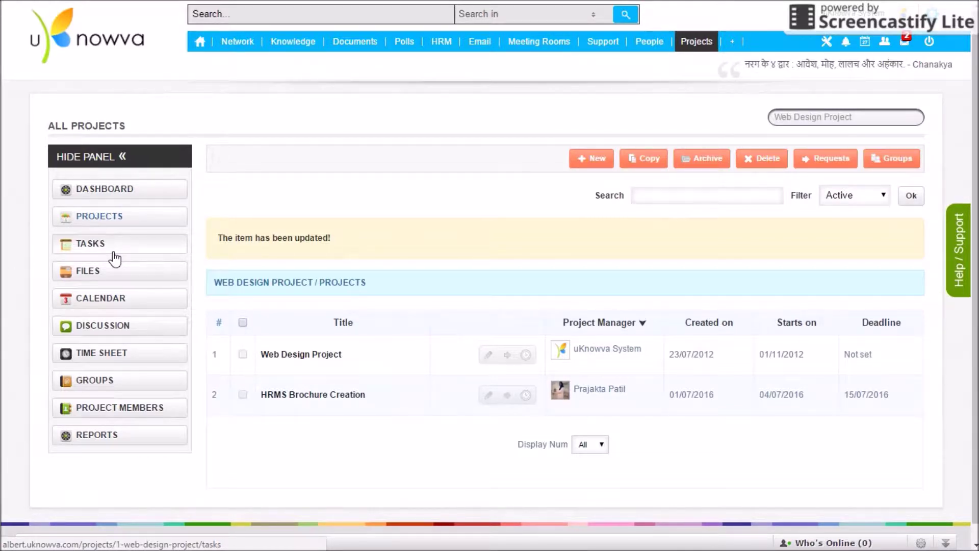
- Examine the Web Design Project's task list, including its milestones, task progress, start dates and deadlines
click(115, 258)
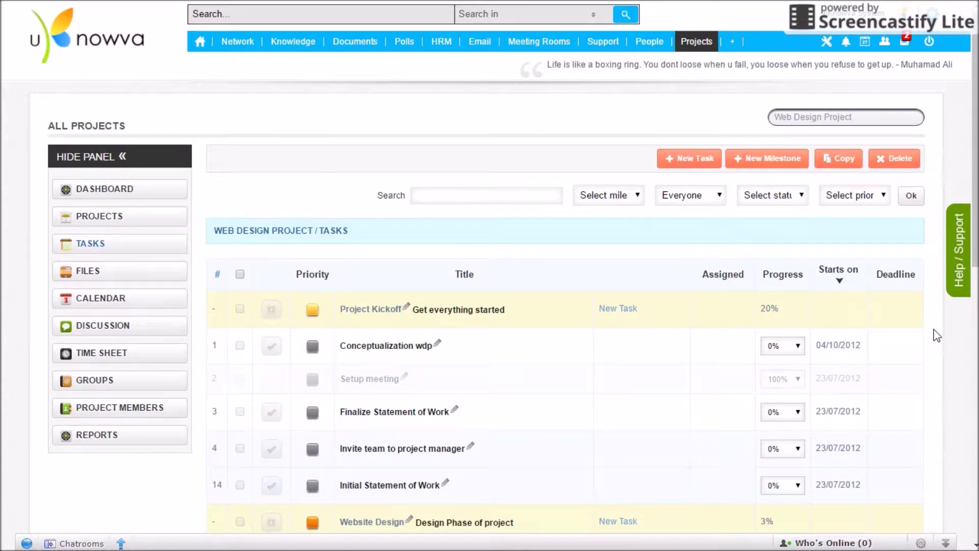
scroll(937, 335, down, 3)
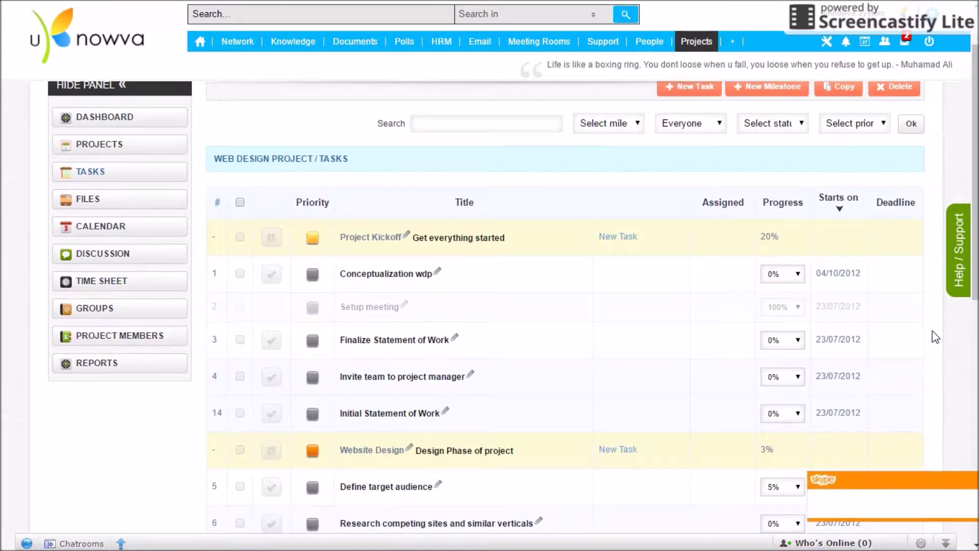
scroll(934, 338, down, 1)
scroll(934, 338, up, 2)
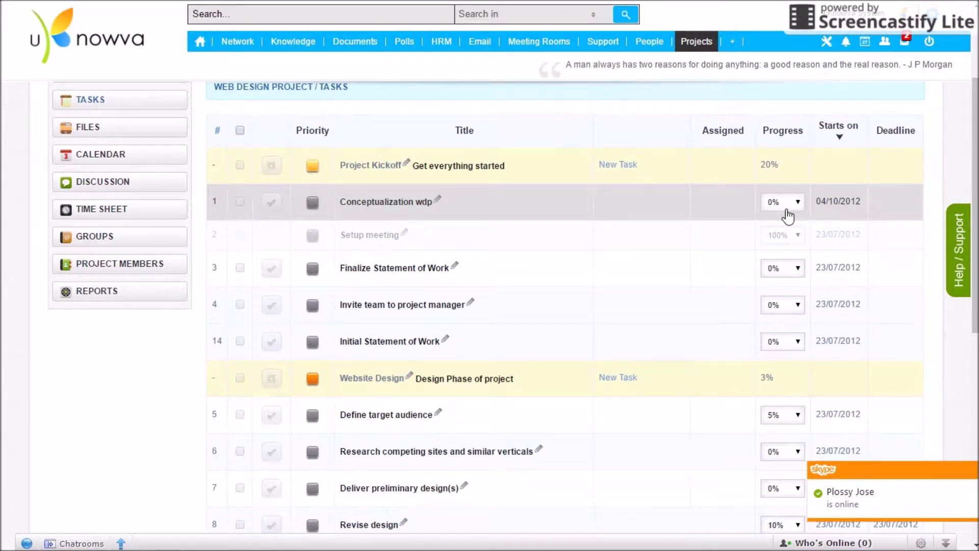
scroll(456, 243, up, 2)
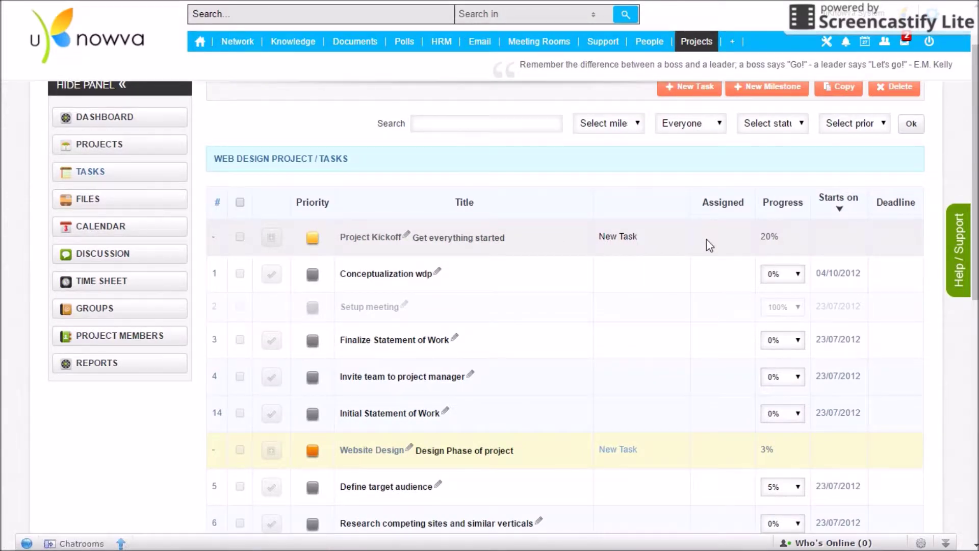
scroll(707, 240, down, 5)
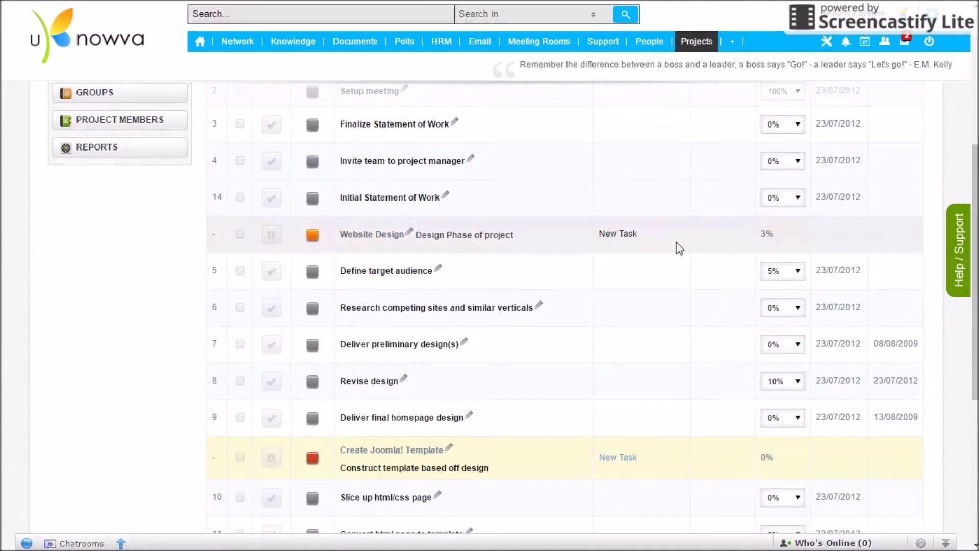
scroll(678, 250, up, 4)
scroll(663, 249, up, 1)
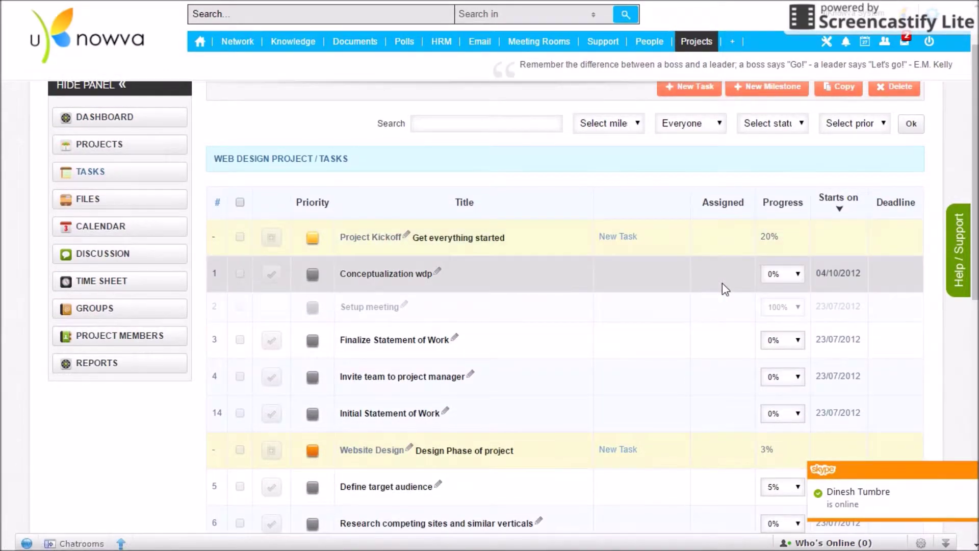
scroll(722, 283, down, 2)
scroll(722, 287, up, 3)
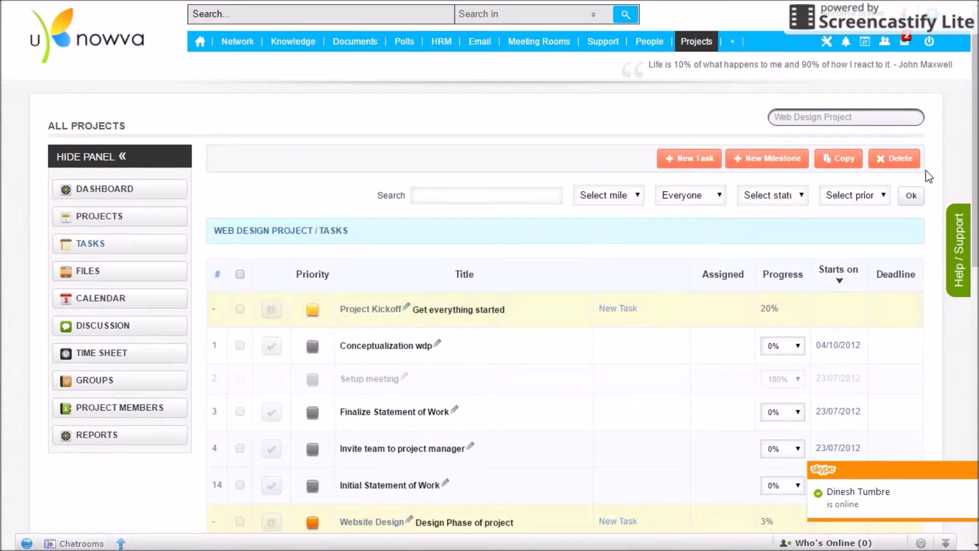
- Switch to the HRMS Brochure Creation workspace and start a new milestone titled "Design Brochure" with a blank description
click(842, 122)
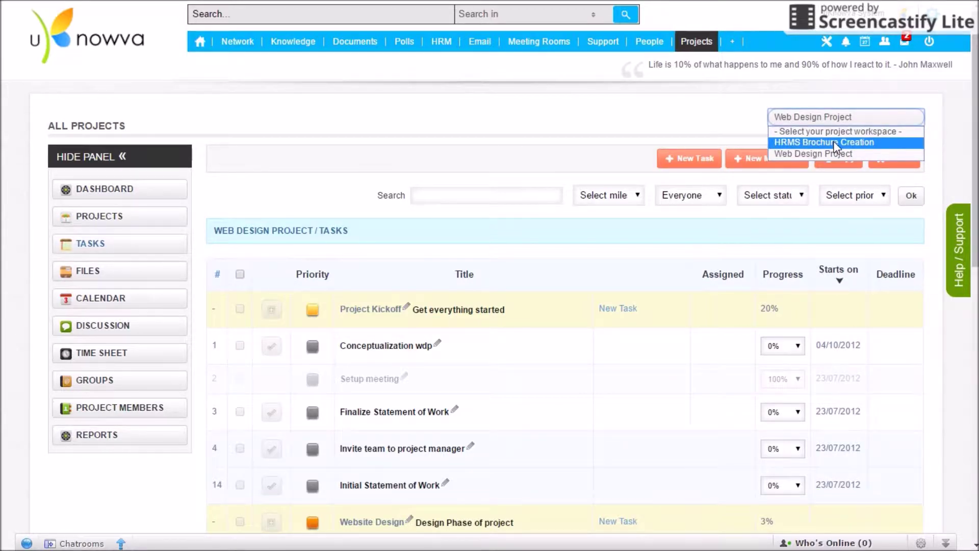
click(836, 143)
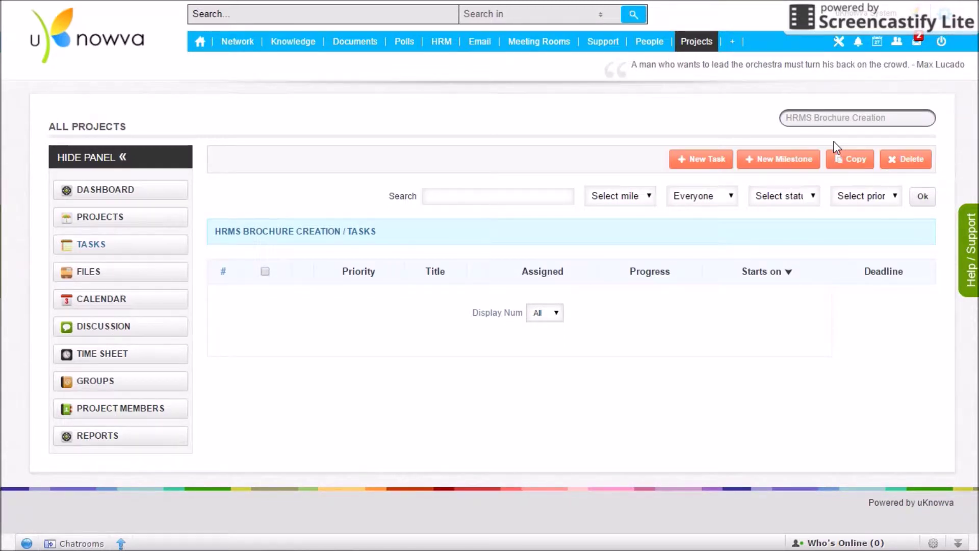
click(772, 159)
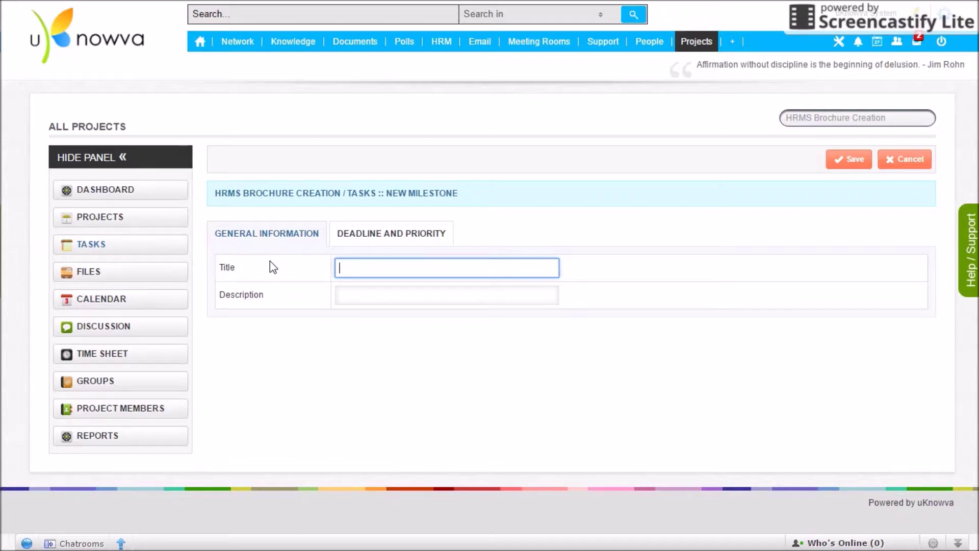
text(Design Brochure)
click(343, 294)
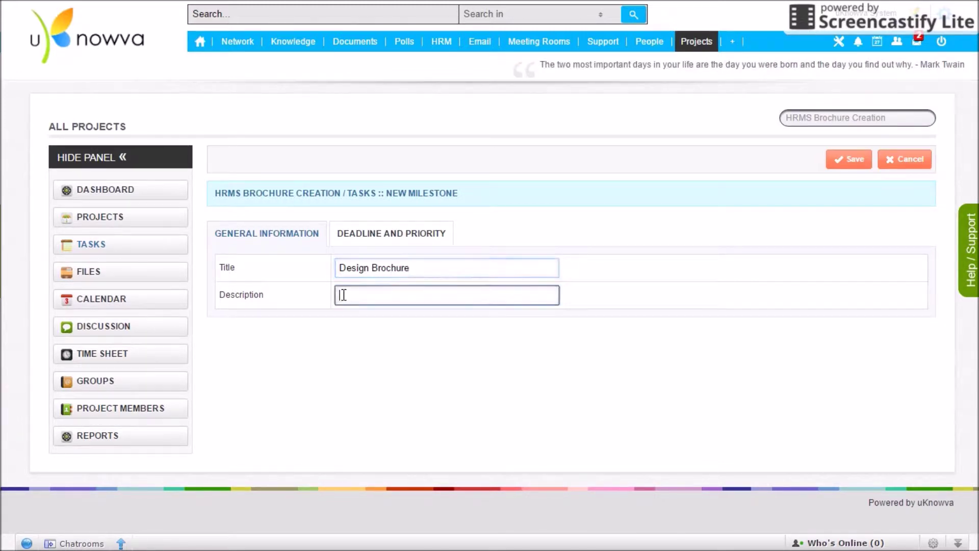
- Give the new milestone a deadline of 2016-07-07 at 04:00 PM
click(377, 239)
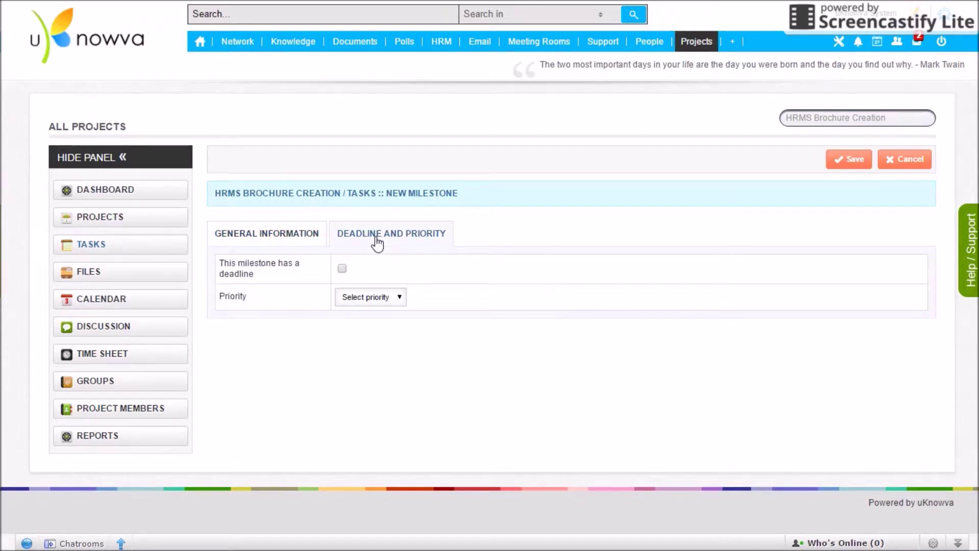
click(341, 268)
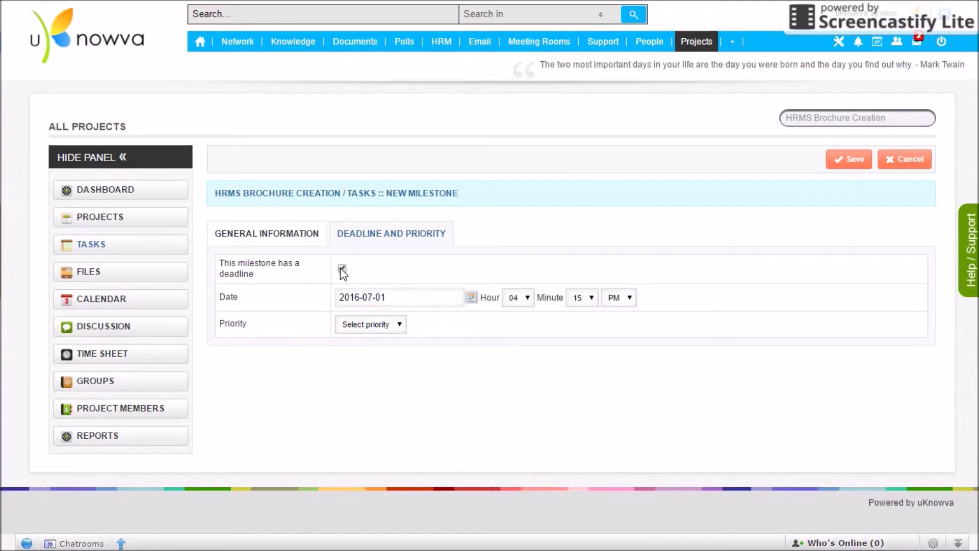
click(471, 297)
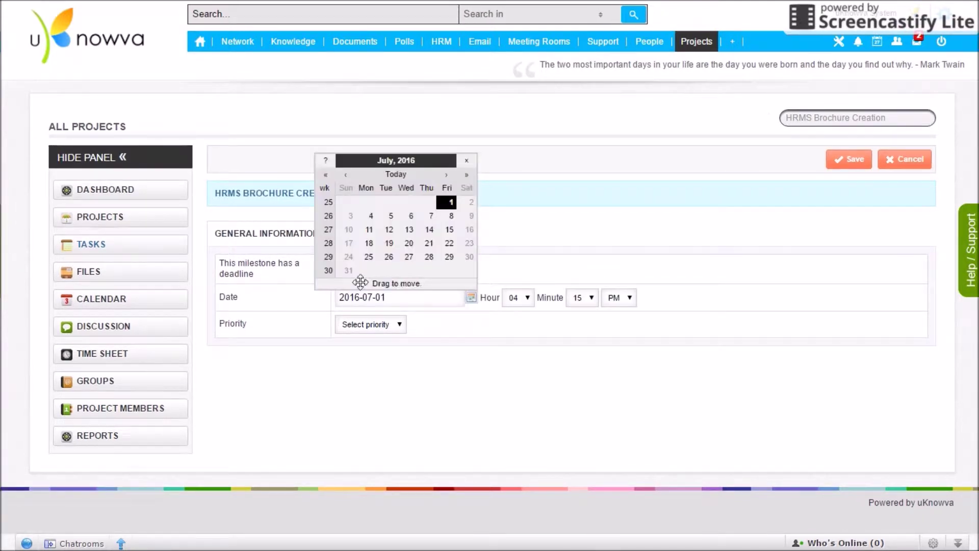
click(430, 215)
click(517, 297)
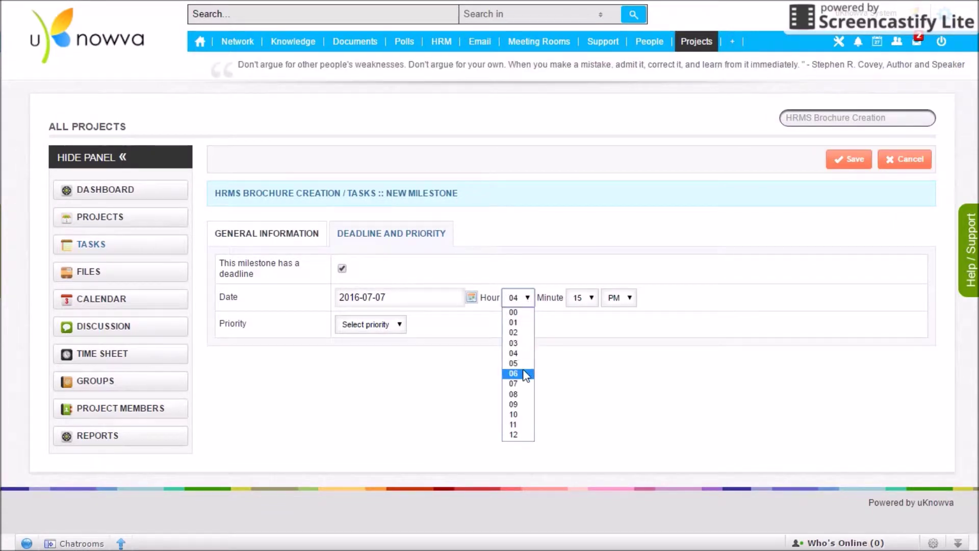
click(519, 358)
click(591, 301)
click(591, 313)
- Set the milestone's priority to High and save the milestone
click(388, 327)
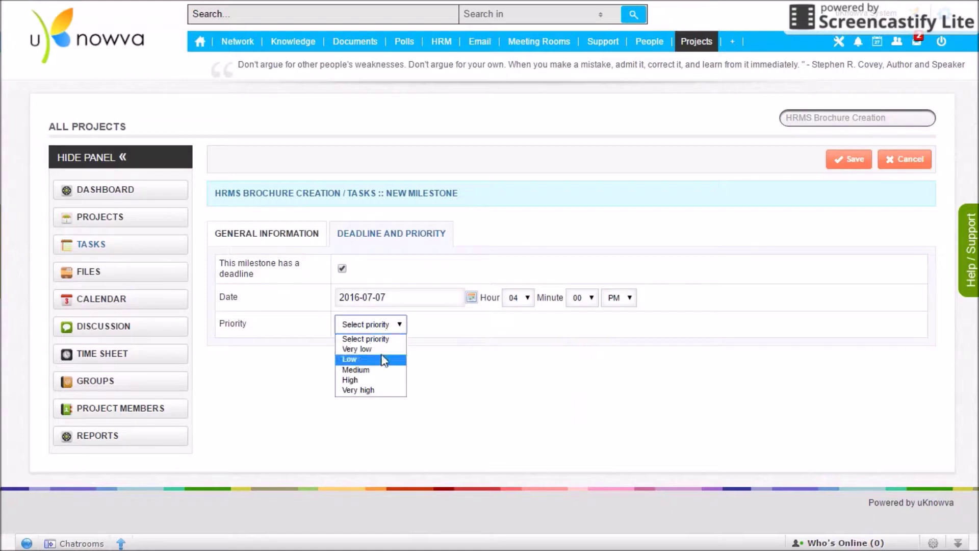
click(379, 380)
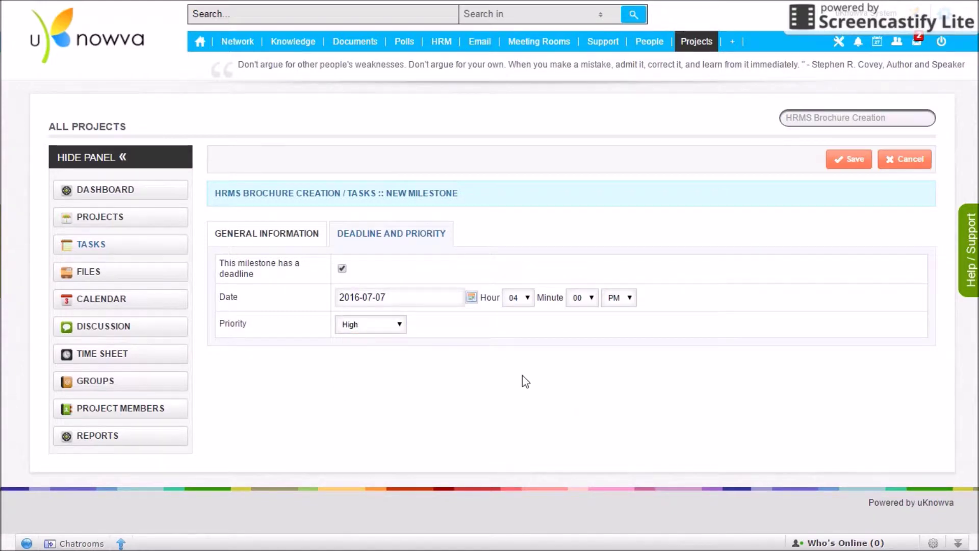
click(849, 163)
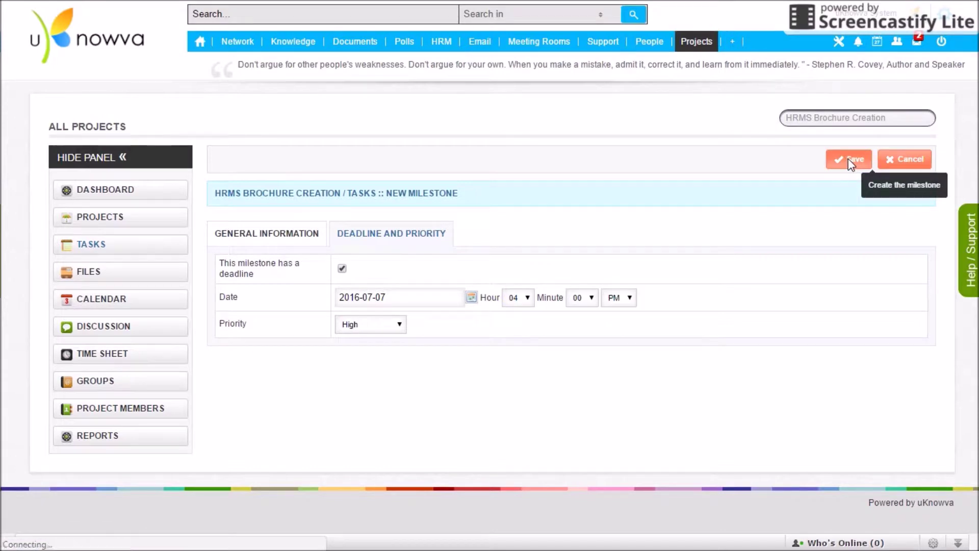
click(849, 160)
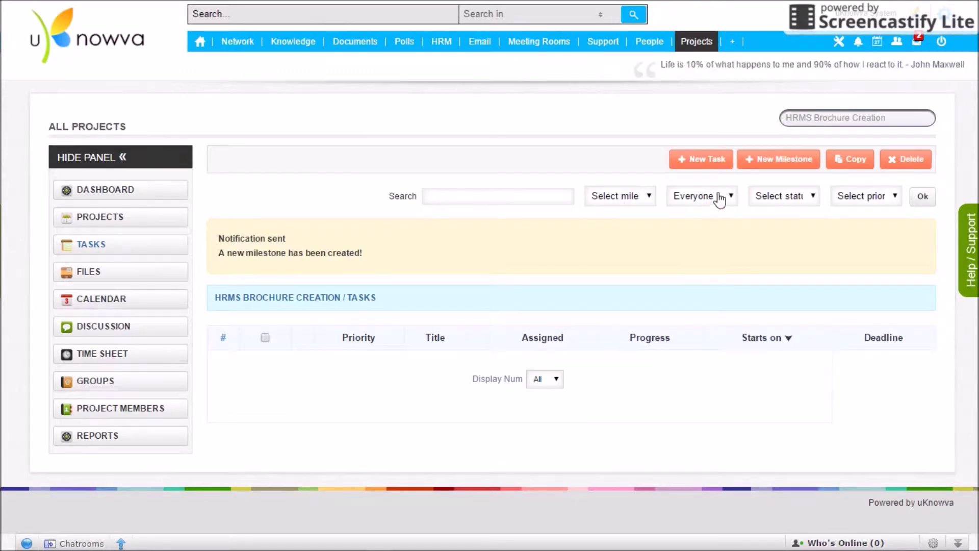
- Start a new task titled "Set Theme" in the HRMS Brochure Creation project under the Design Brochure milestone
click(715, 171)
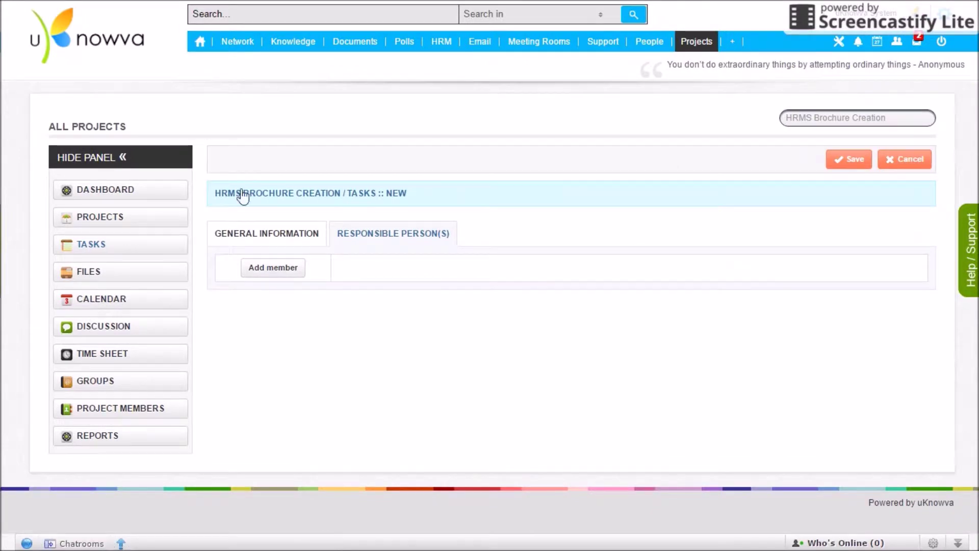
click(407, 269)
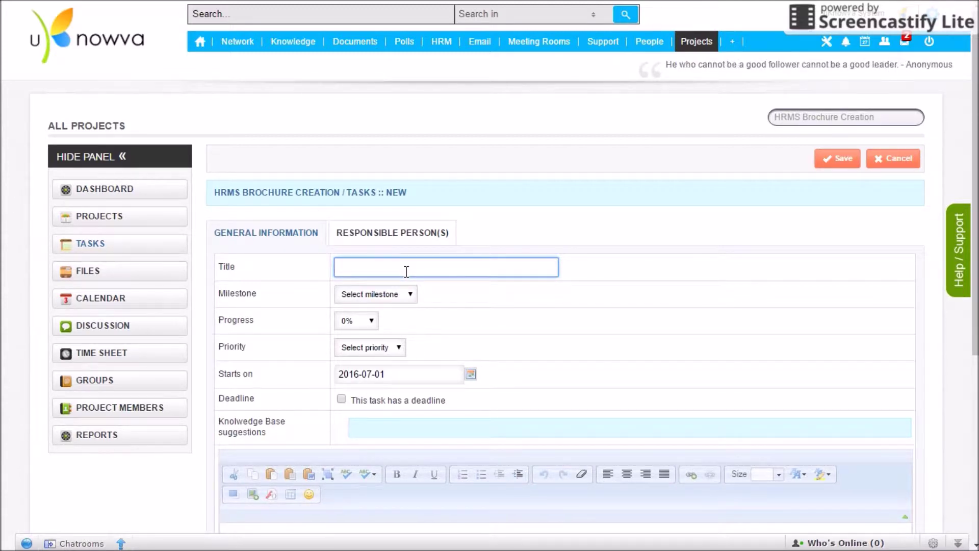
scroll(568, 325, down, 3)
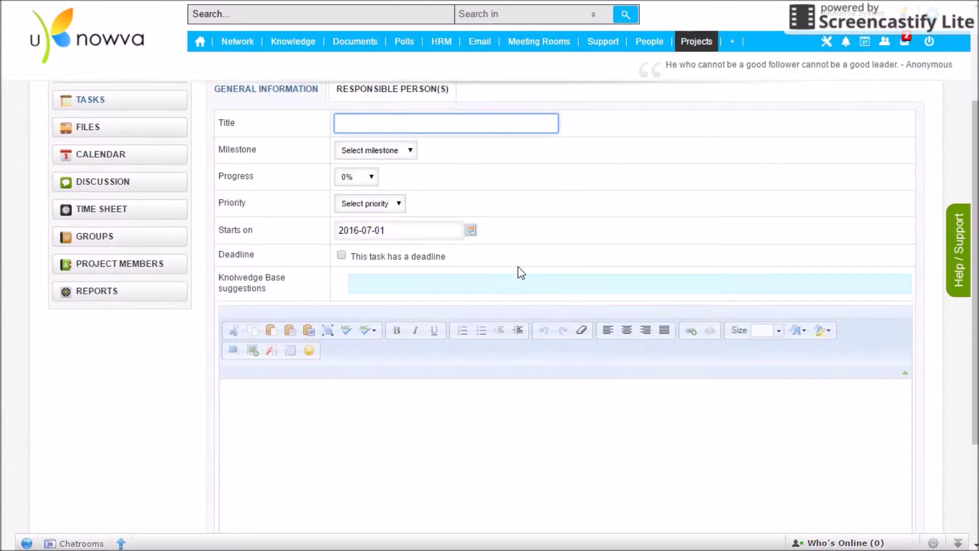
scroll(343, 369, down, 3)
scroll(343, 367, up, 6)
click(390, 418)
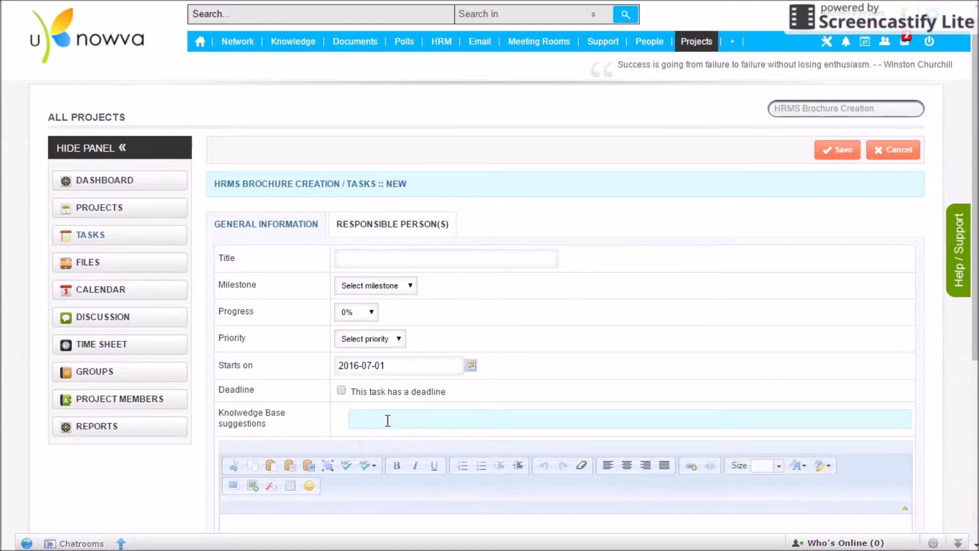
click(367, 260)
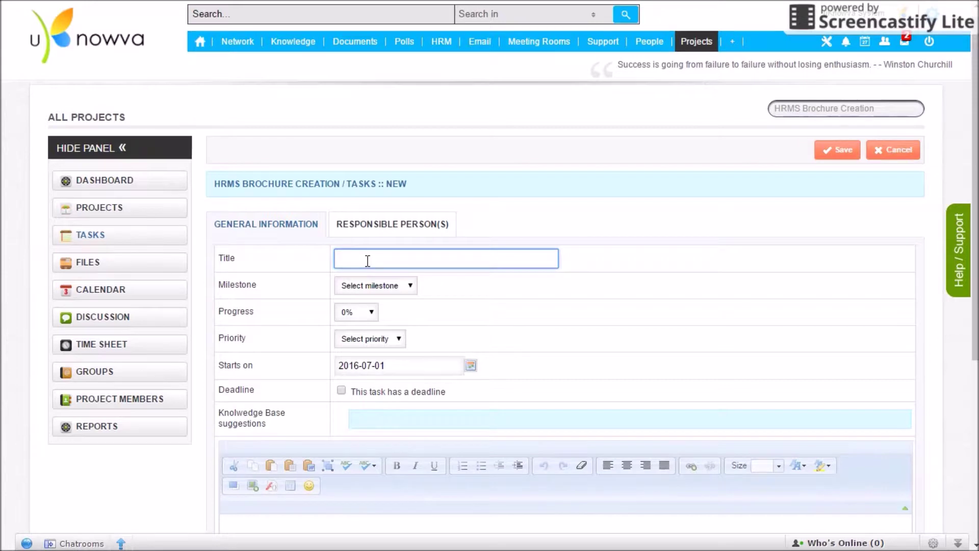
text(Set Theme)
click(385, 285)
click(378, 308)
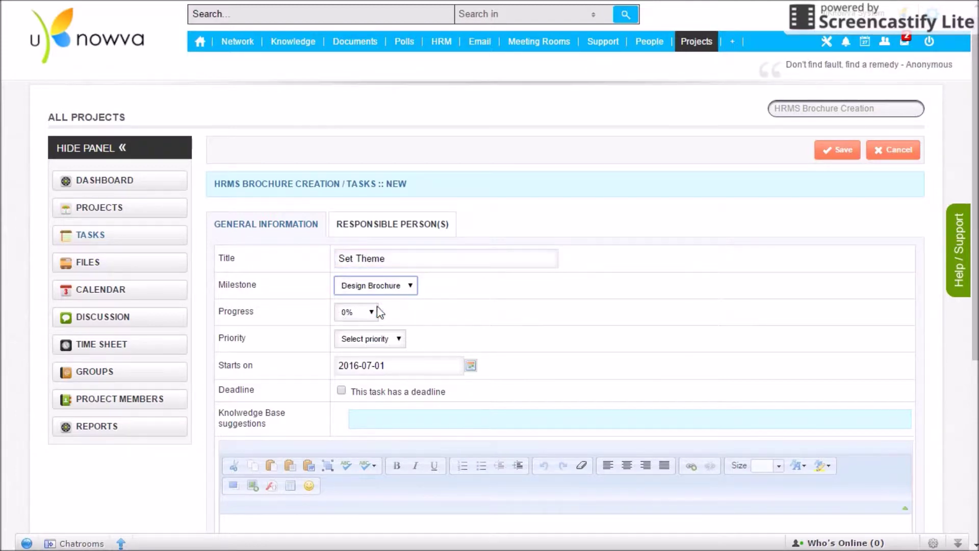
- Set the task's progress to 0%, its priority to Medium and its start date to 2016-07-04
click(352, 312)
click(352, 102)
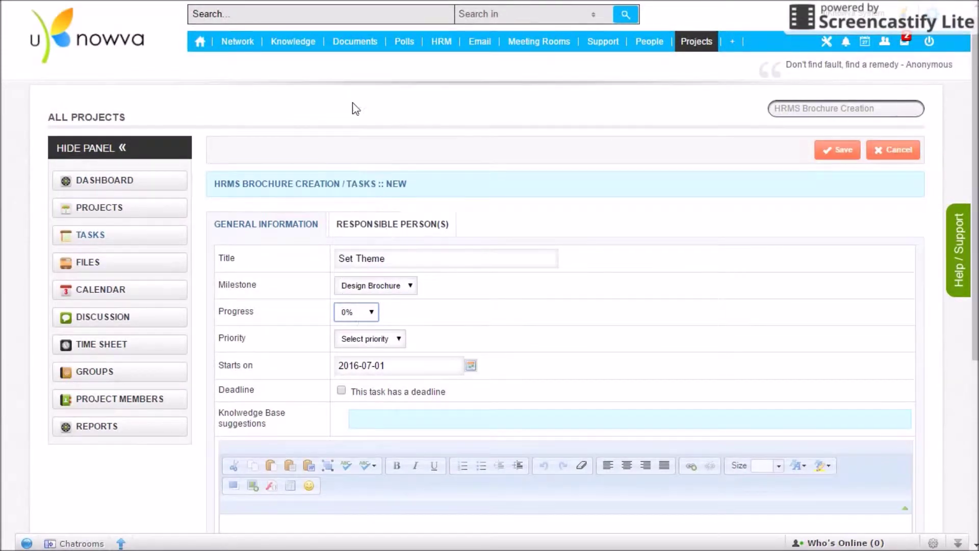
click(372, 338)
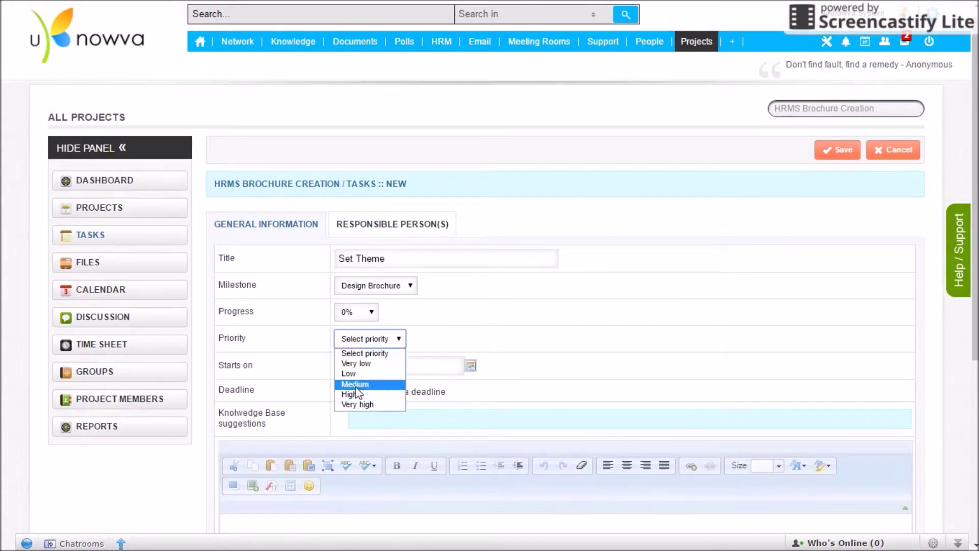
click(355, 384)
click(471, 365)
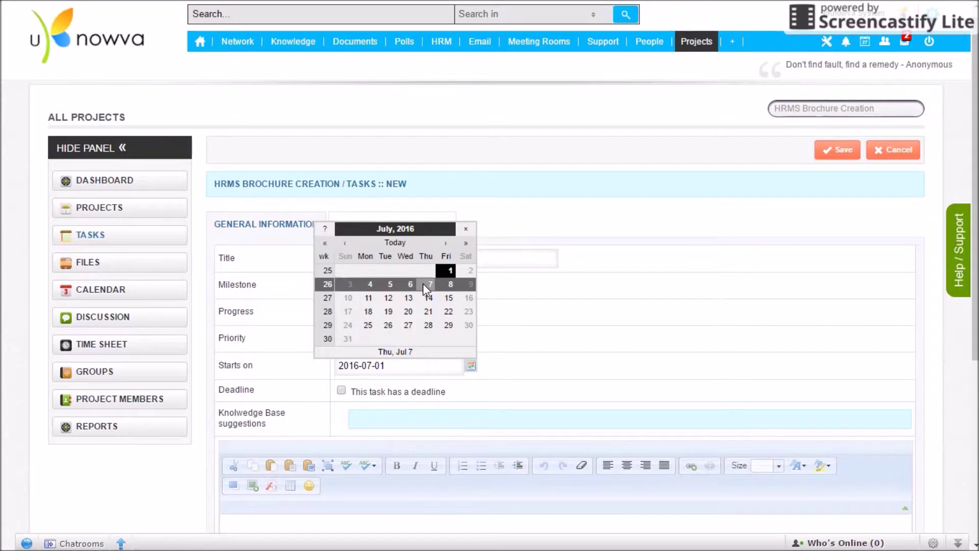
click(366, 283)
- Give the task a deadline of 2016-07-04 at 07:00 PM
click(405, 391)
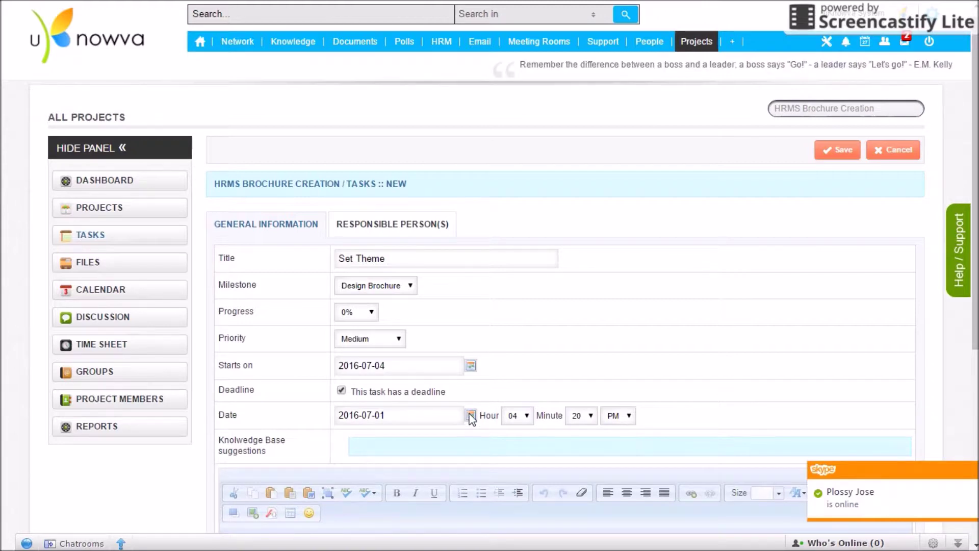
click(471, 416)
click(369, 335)
click(515, 418)
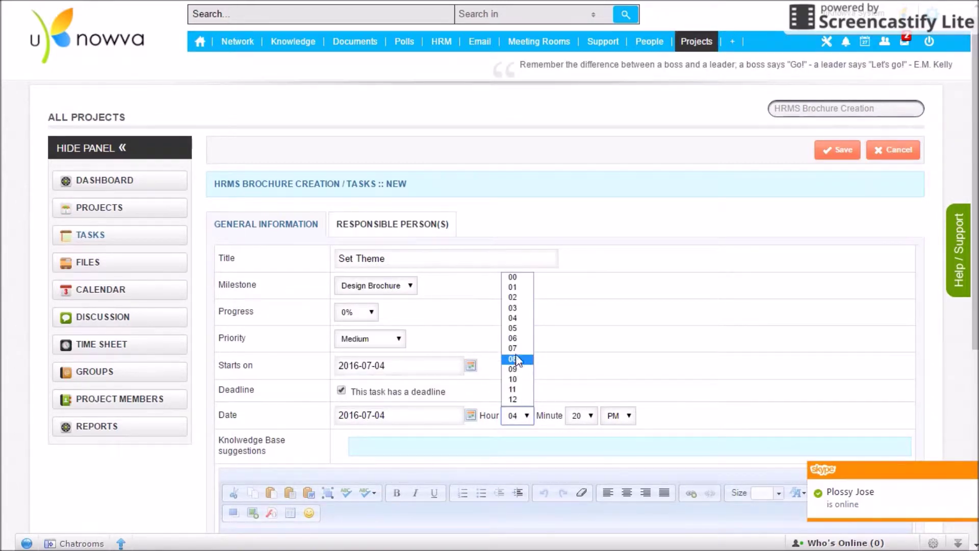
click(517, 352)
click(584, 414)
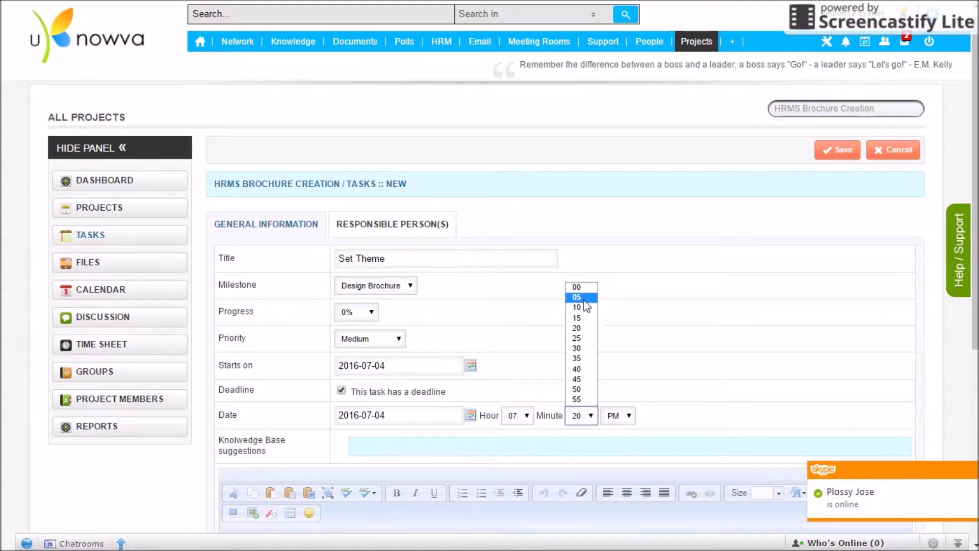
click(583, 289)
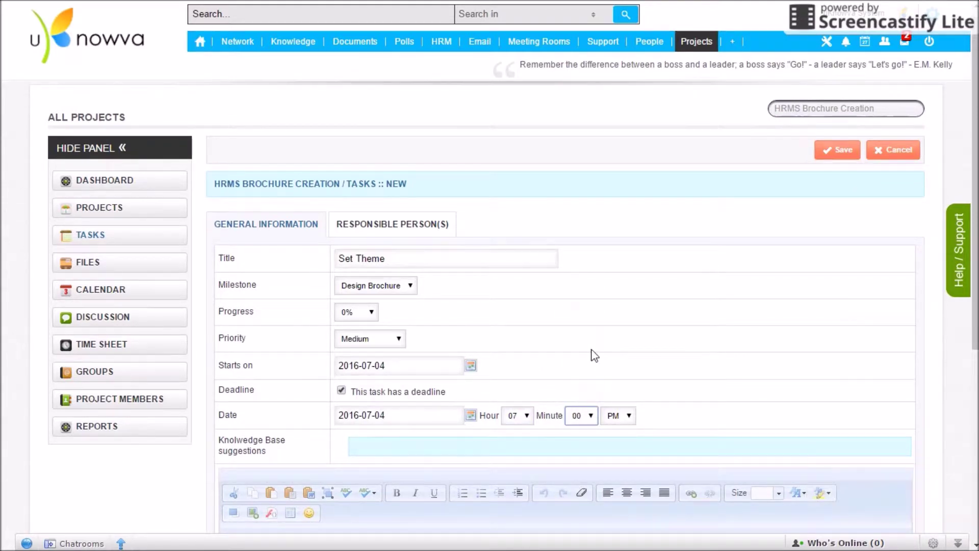
- Enter "Set the theme for the brochure" as the task's description
scroll(571, 332, down, 3)
click(406, 378)
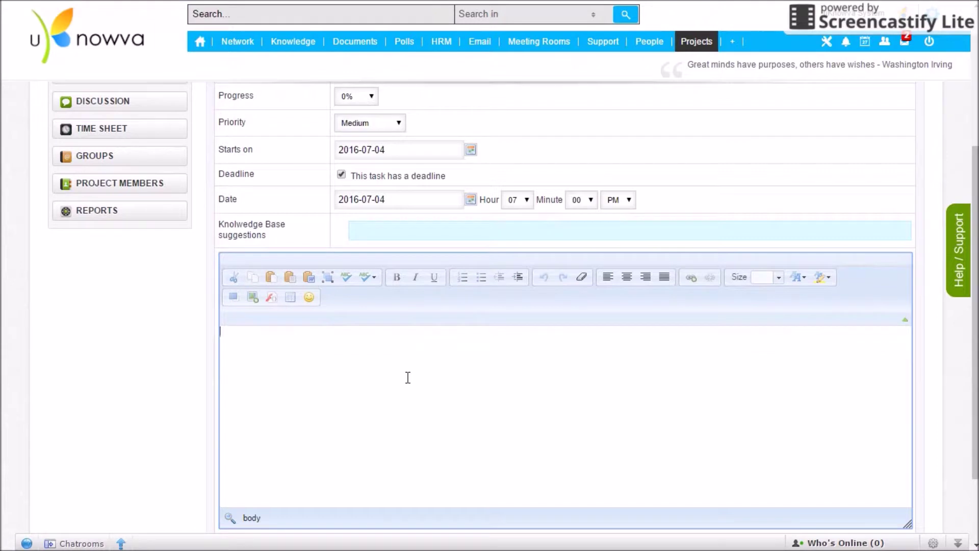
text(Set the theme for the bro)
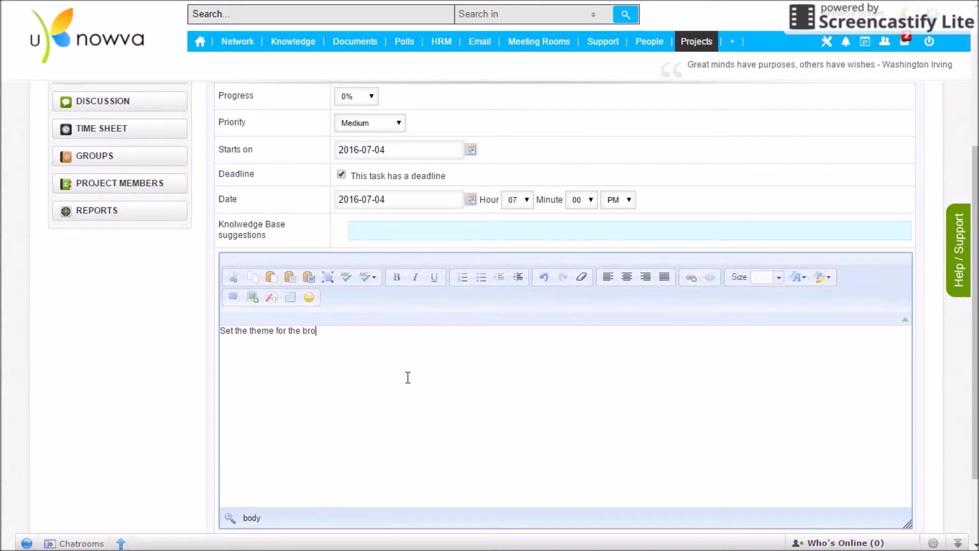
text(chure)
scroll(444, 391, up, 4)
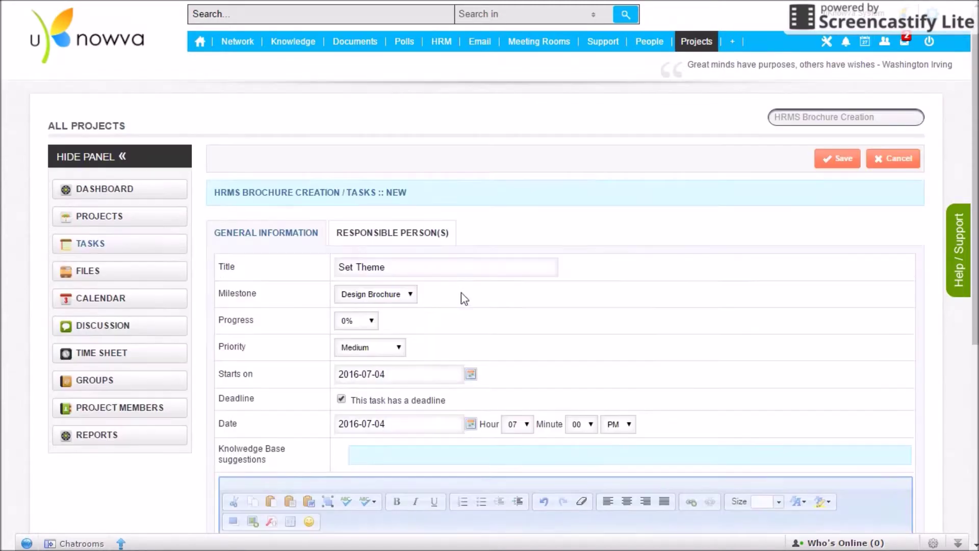
- Assign the first listed project member as the responsible person with 8 man hours and save the task
click(394, 236)
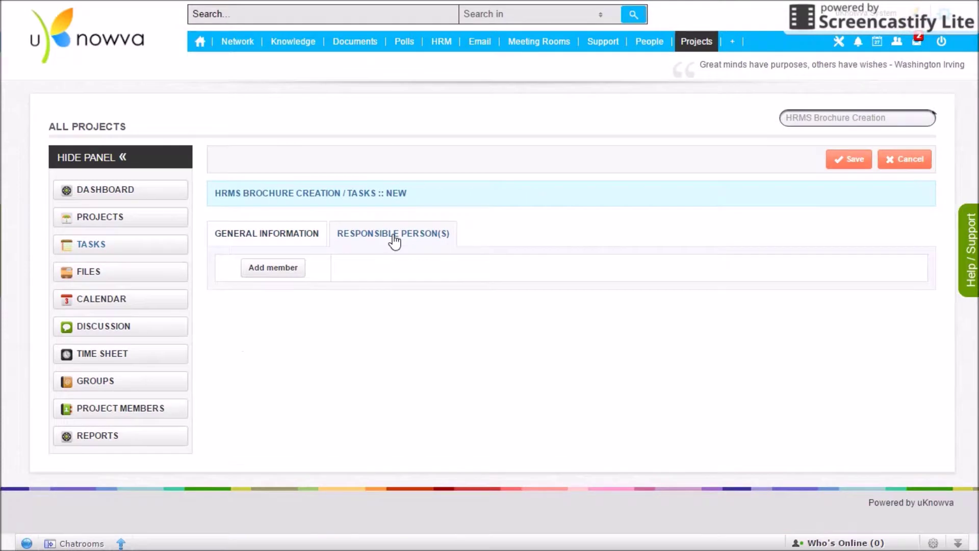
click(288, 274)
click(443, 284)
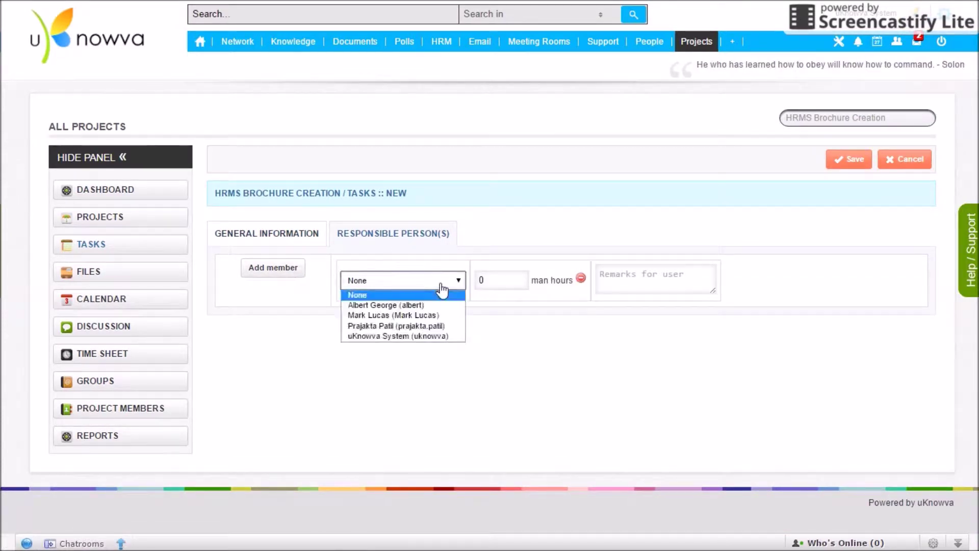
click(445, 305)
click(487, 282)
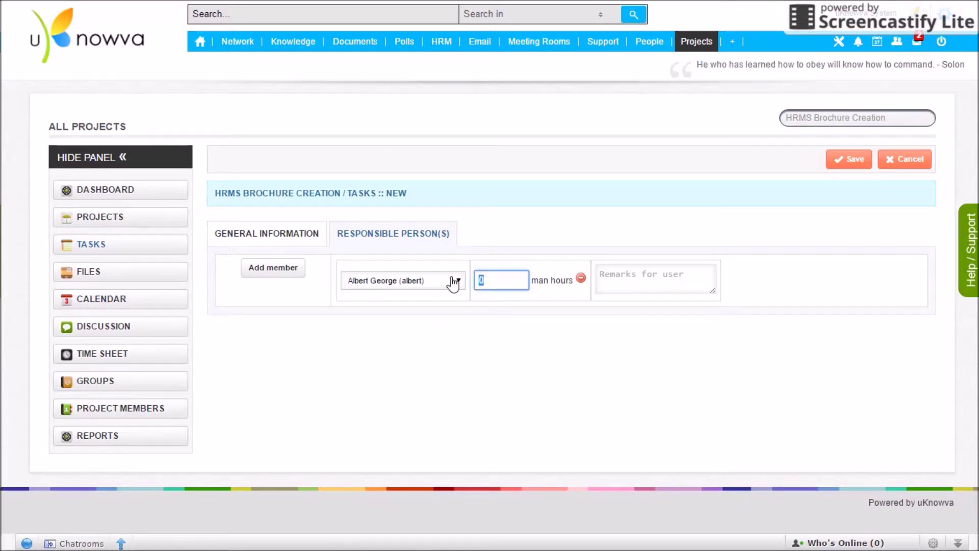
text(8)
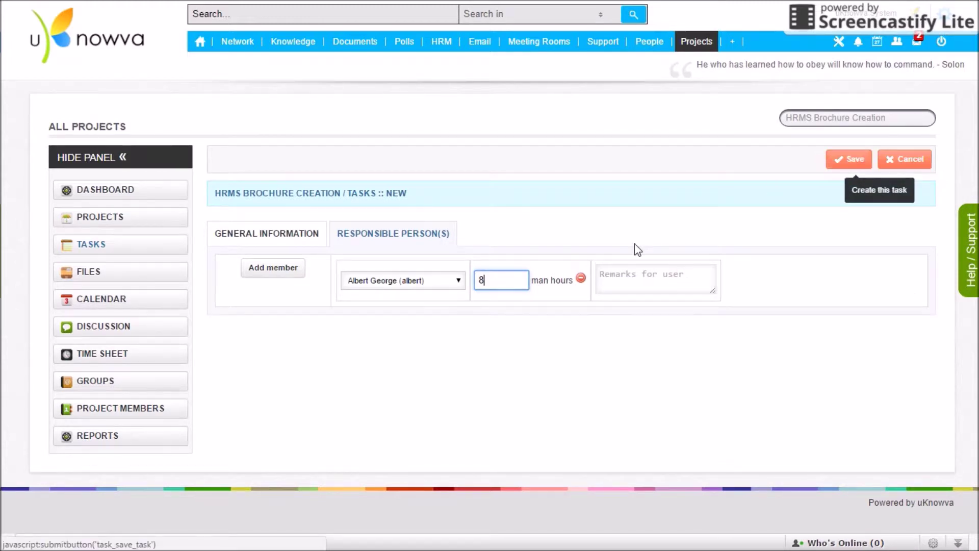
click(828, 164)
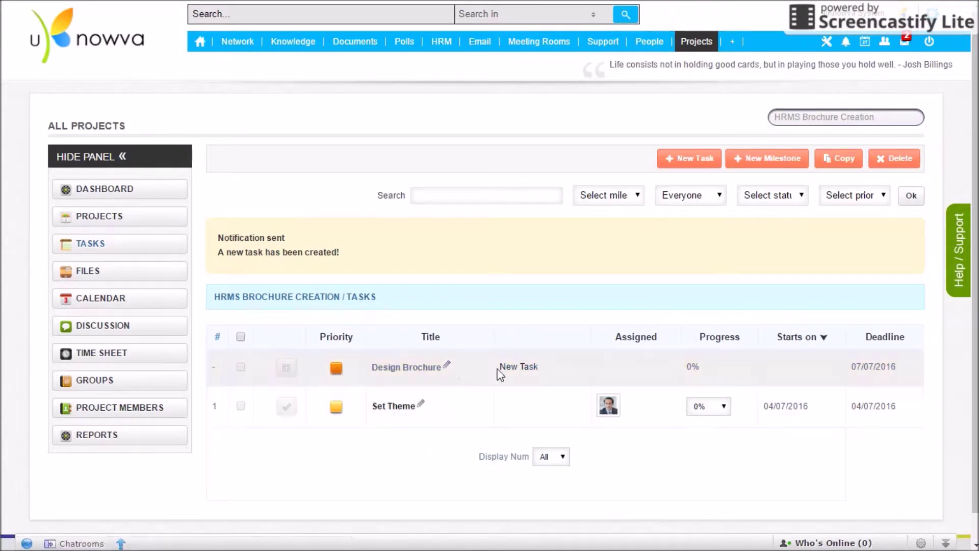
- Select the Design Brochure milestone in the task list and look at the milestone filter choices
click(241, 368)
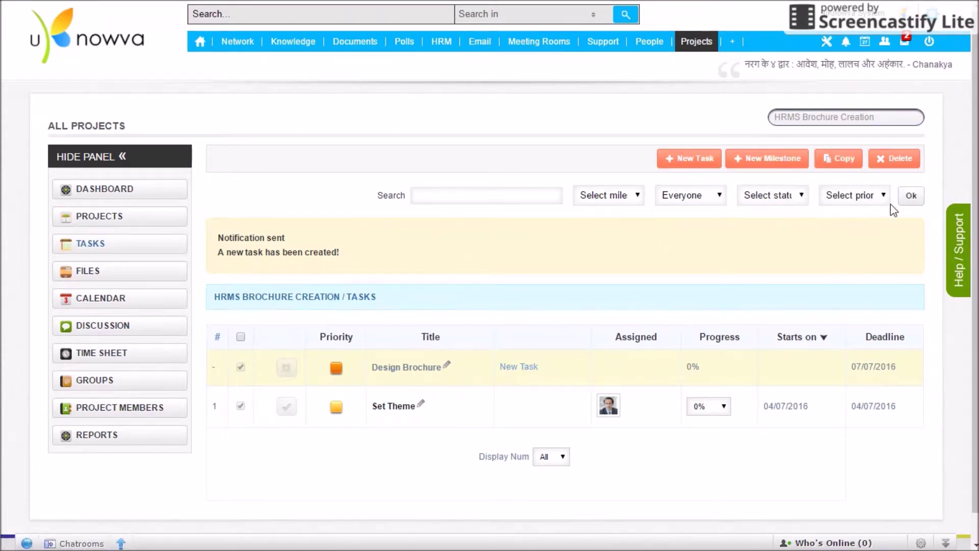
click(633, 203)
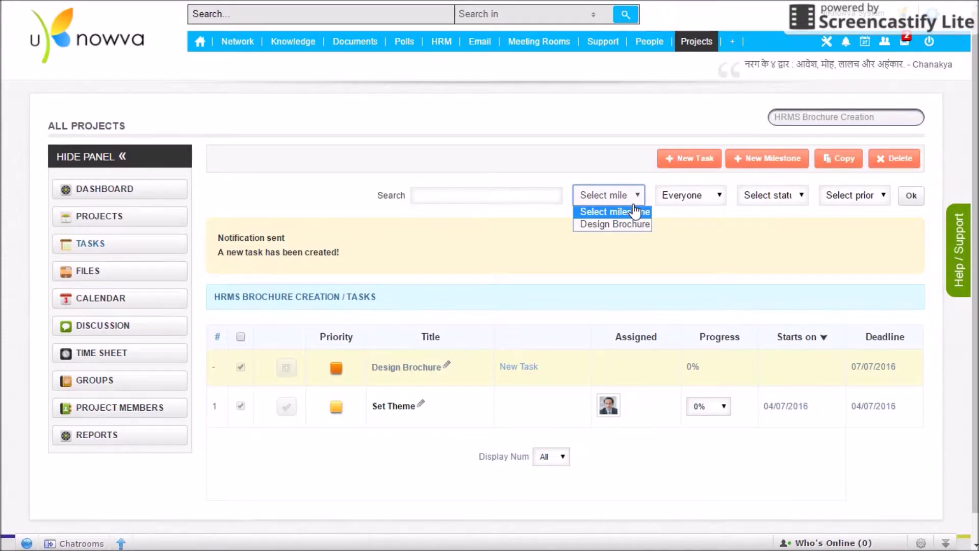
click(634, 210)
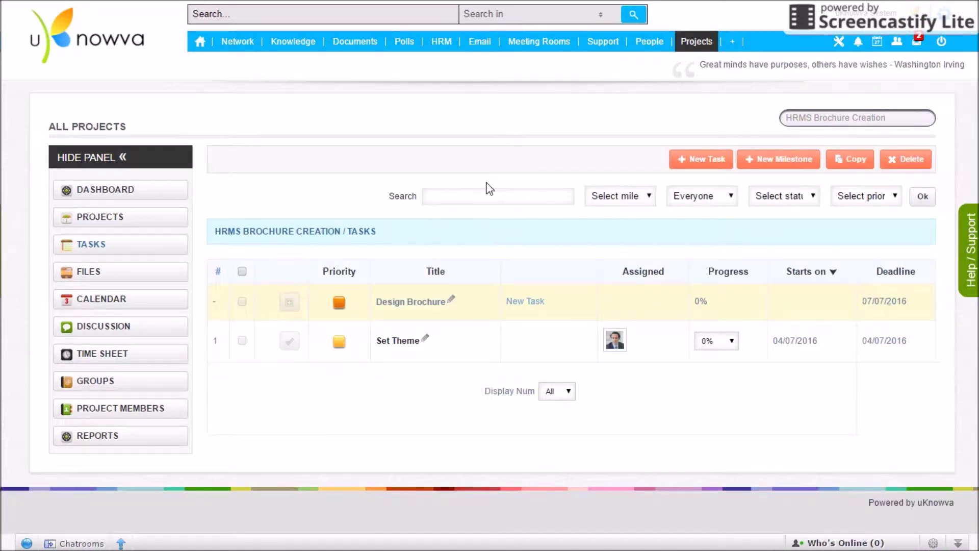
- Try a new folder in the project's files with the Set Theme task attached to it
click(77, 274)
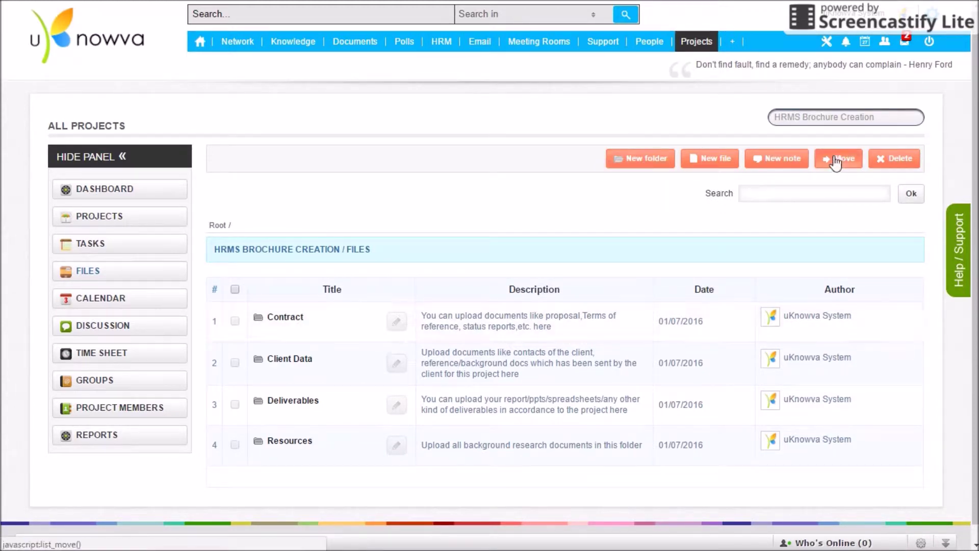
click(629, 164)
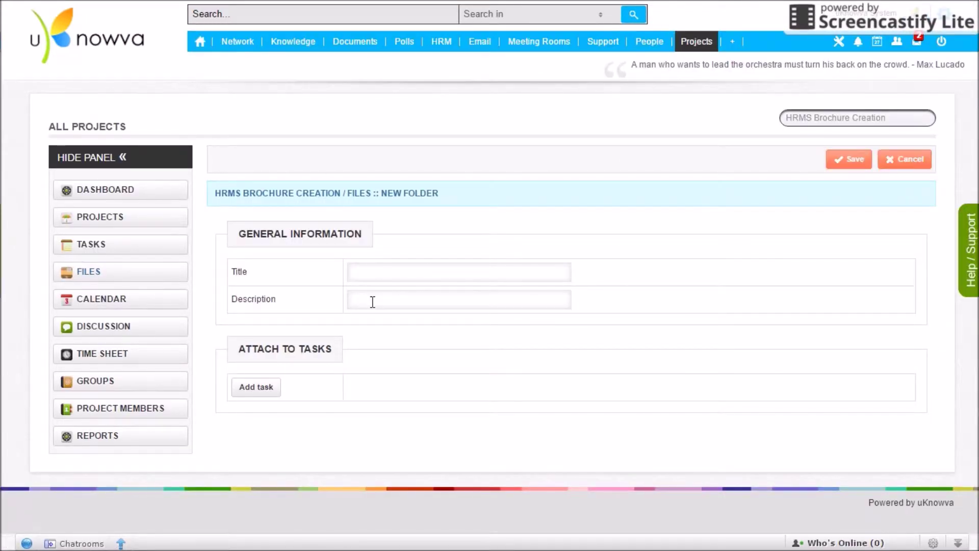
click(267, 387)
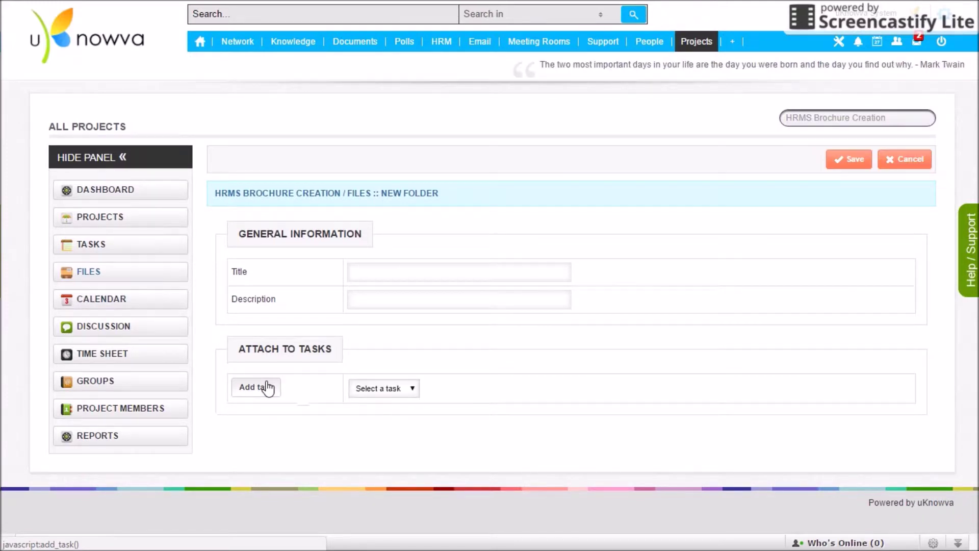
click(403, 388)
click(384, 434)
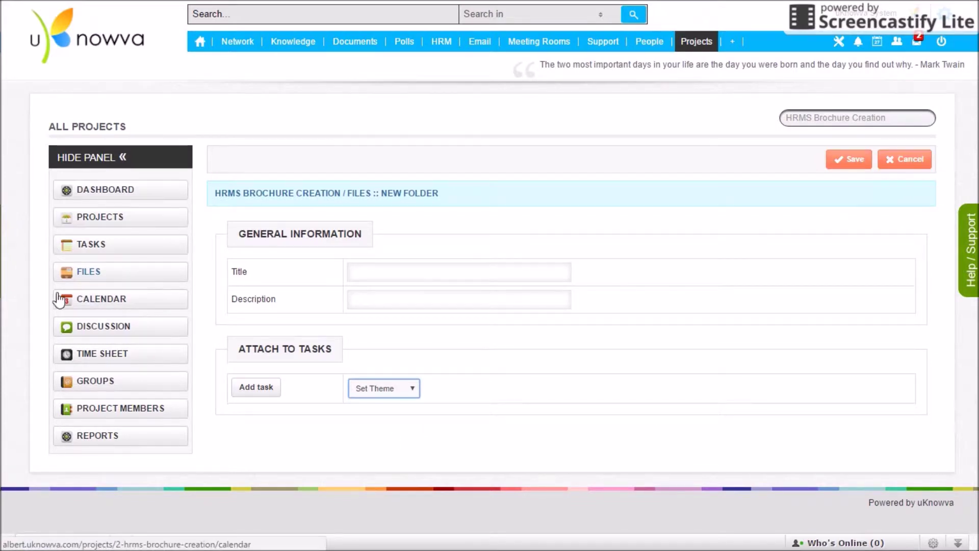
- View the new file form in the Resources folder of the project's files and cancel it
click(99, 272)
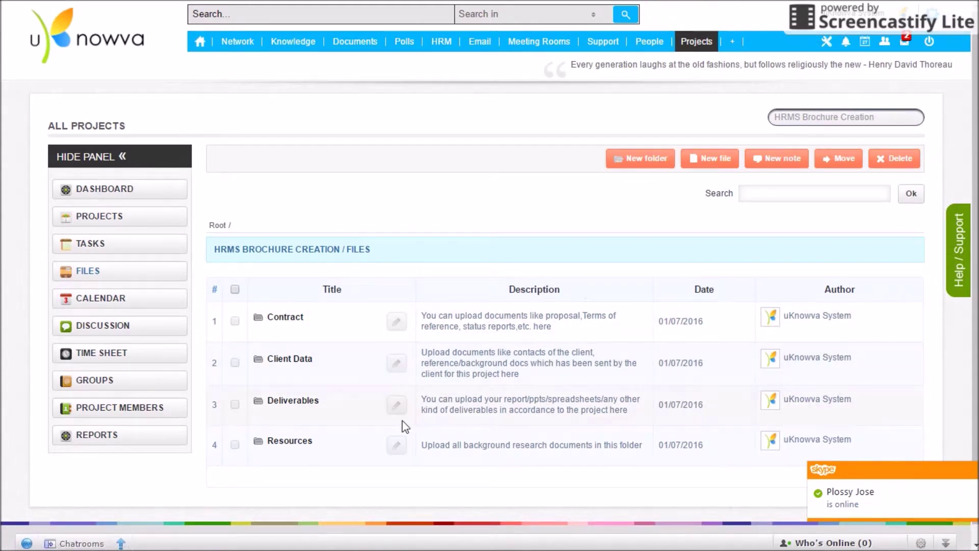
click(291, 441)
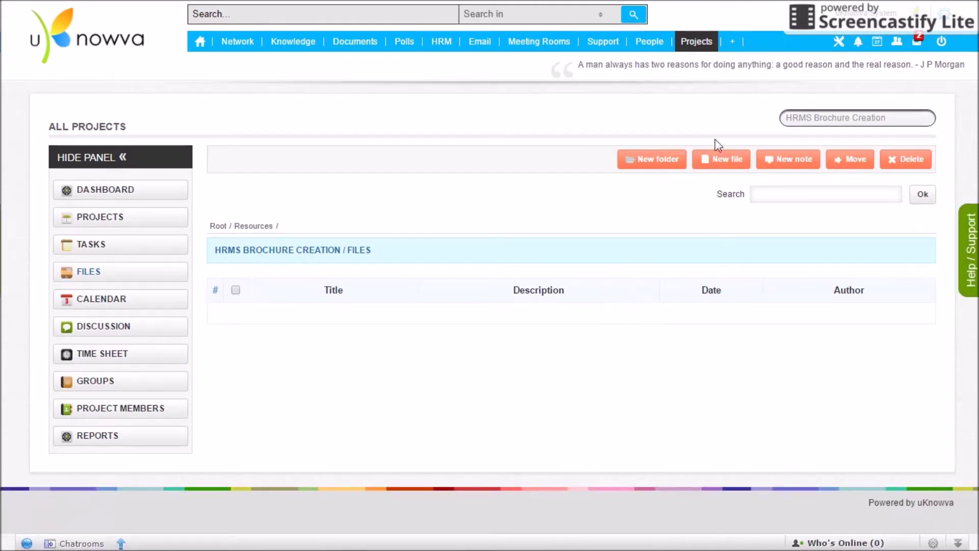
click(715, 163)
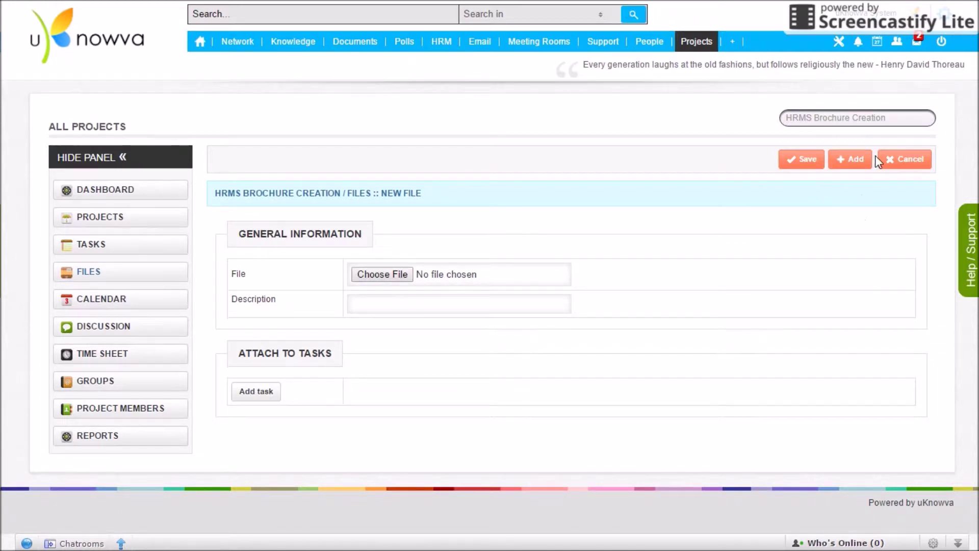
click(893, 161)
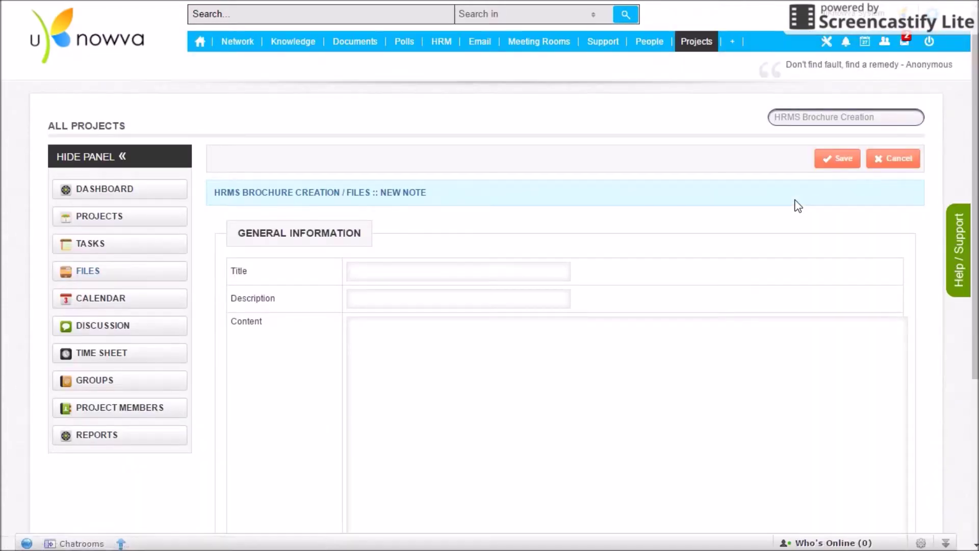
- Examine the new note form, including its title, description, content and task attachment fields
scroll(745, 269, down, 3)
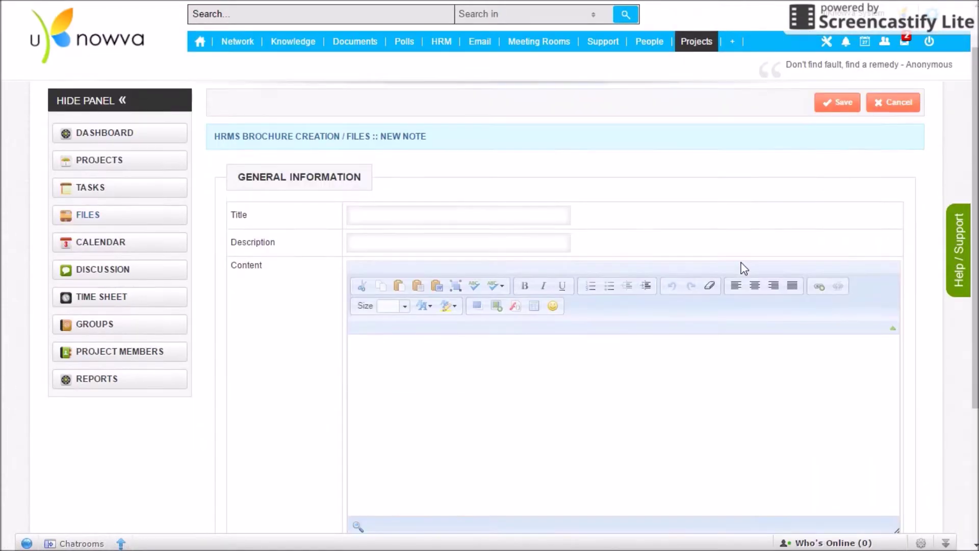
scroll(741, 262, down, 2)
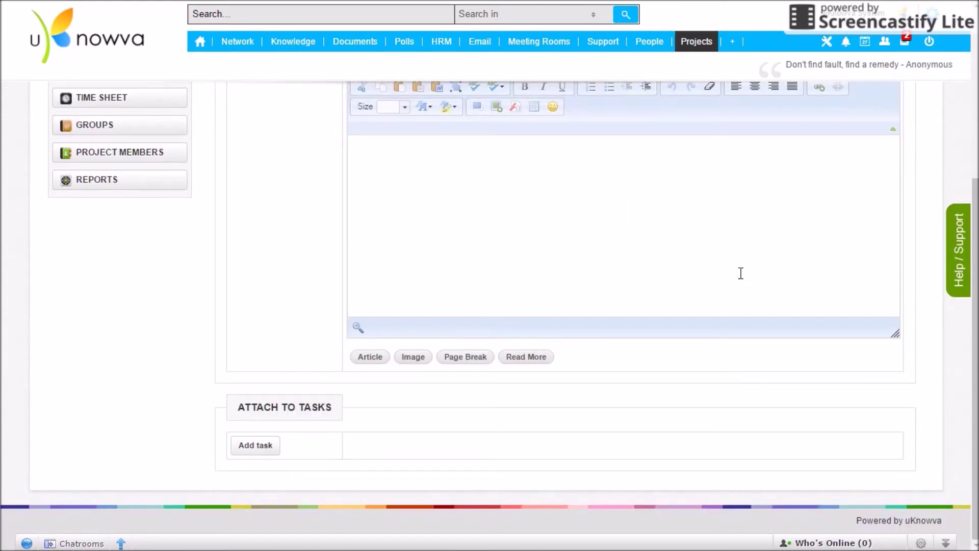
scroll(740, 273, up, 5)
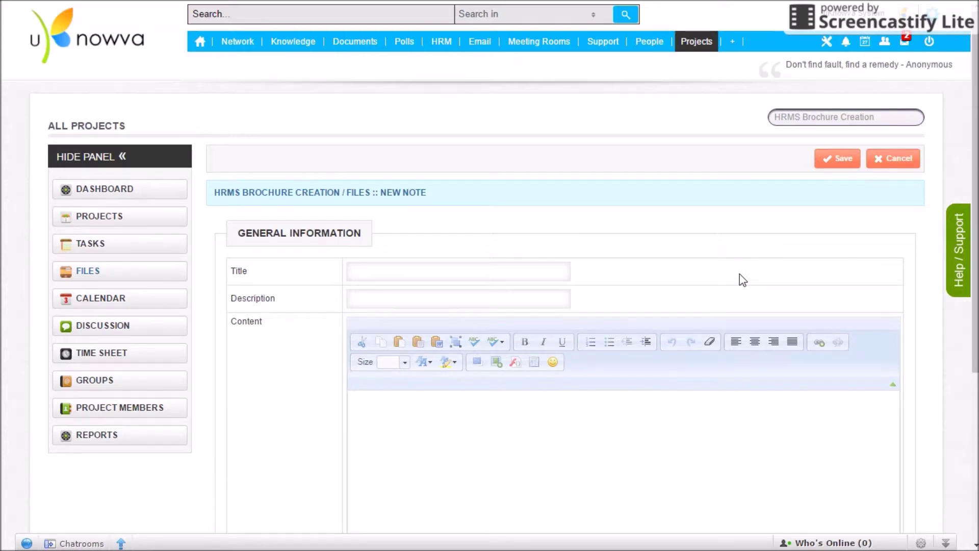
- Leave the new note form and select the Client Data and Deliverables folders in the project's files
scroll(737, 279, down, 5)
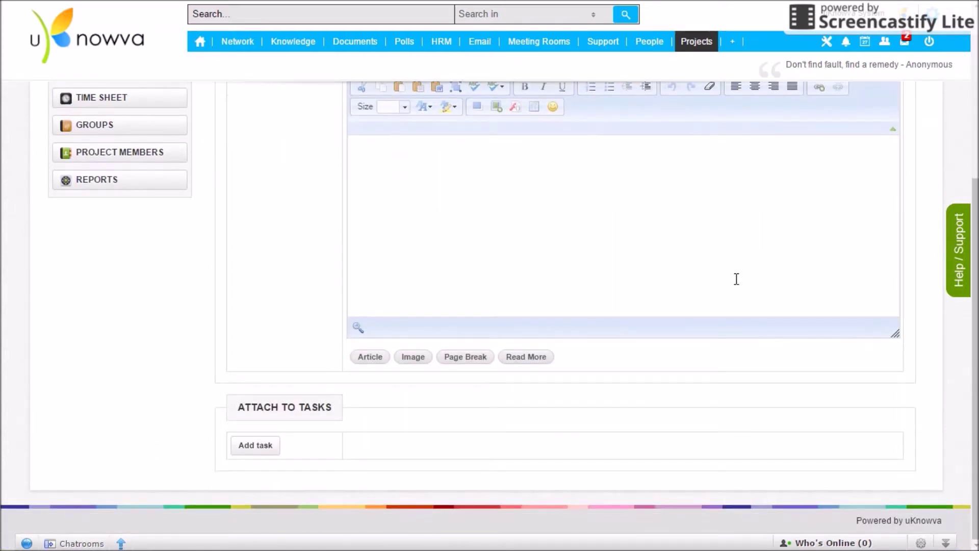
scroll(736, 279, up, 5)
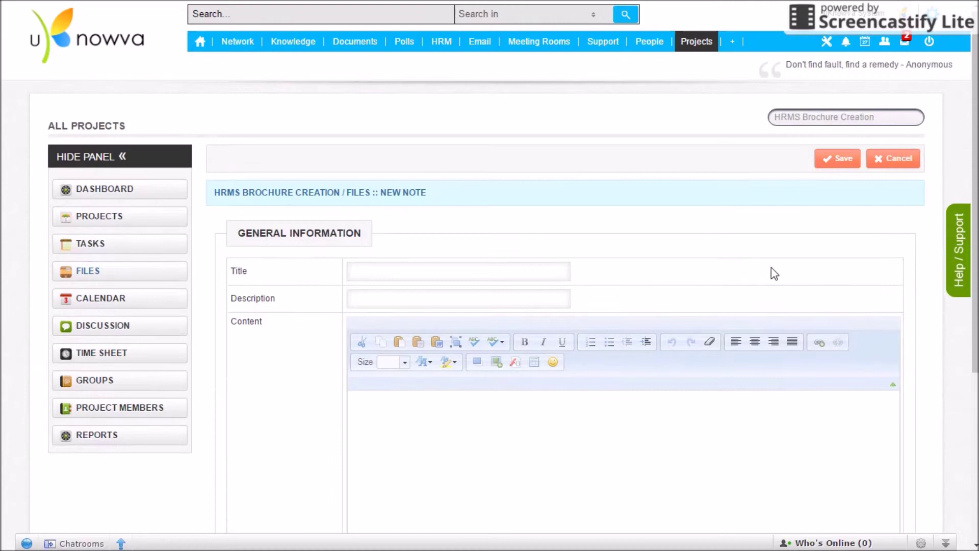
click(89, 271)
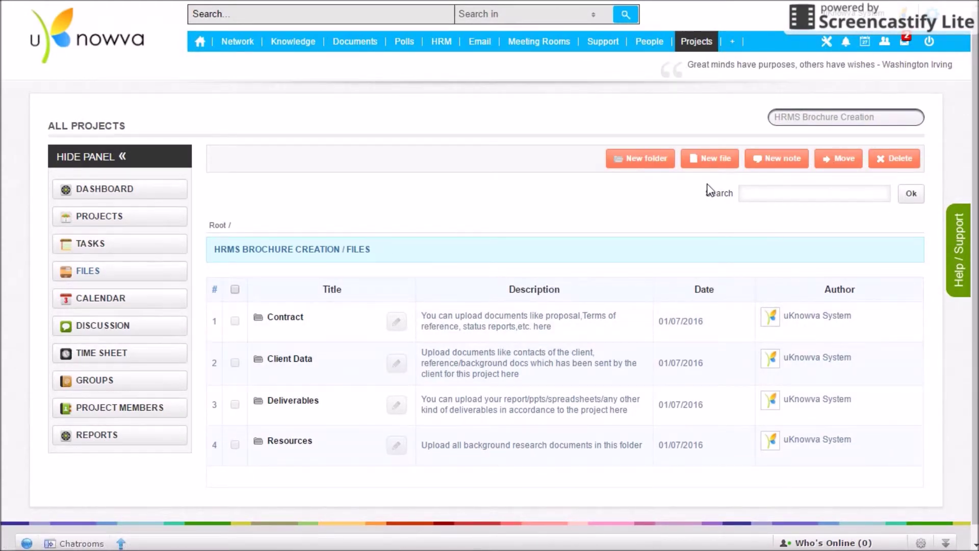
click(234, 362)
click(234, 405)
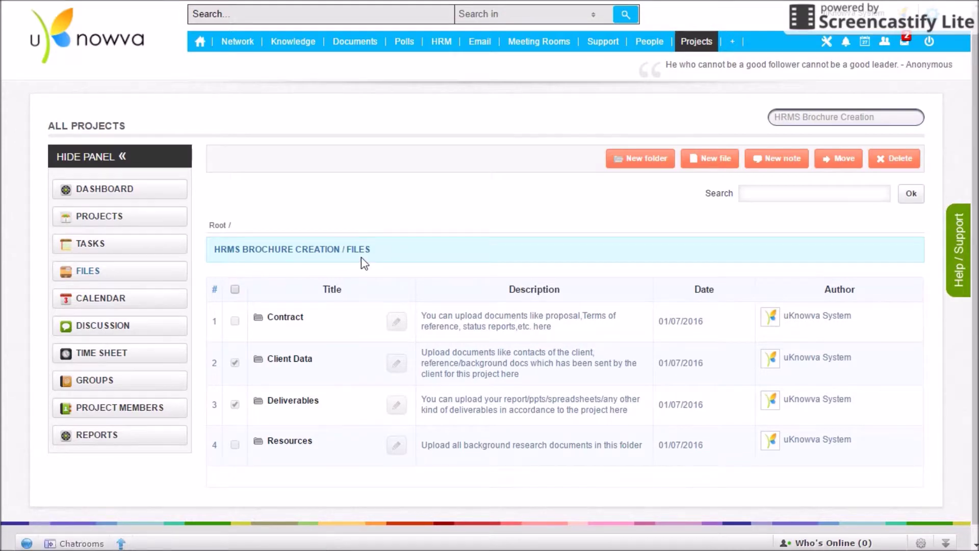
- Examine the project's July 2016 month calendar with its project, milestone and task entries
click(105, 297)
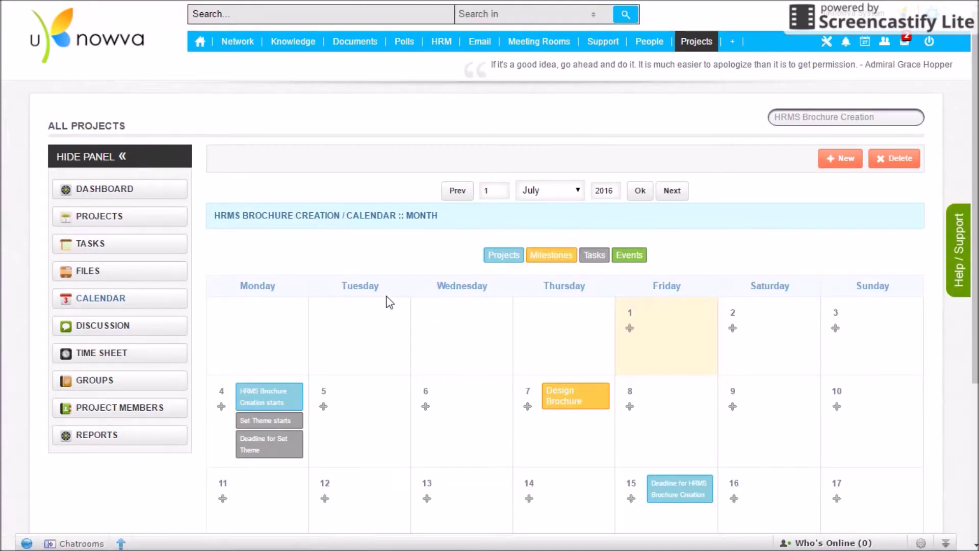
scroll(635, 355, down, 2)
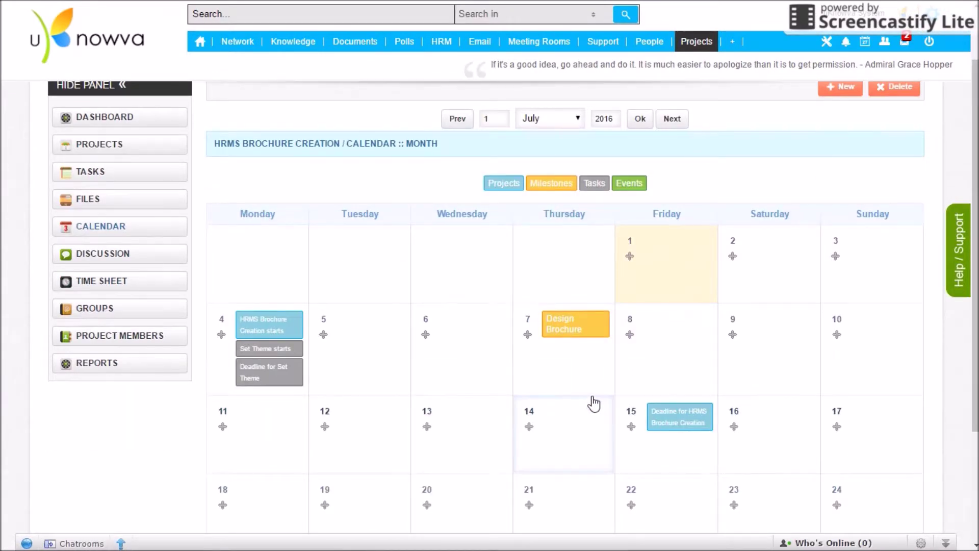
scroll(592, 403, down, 2)
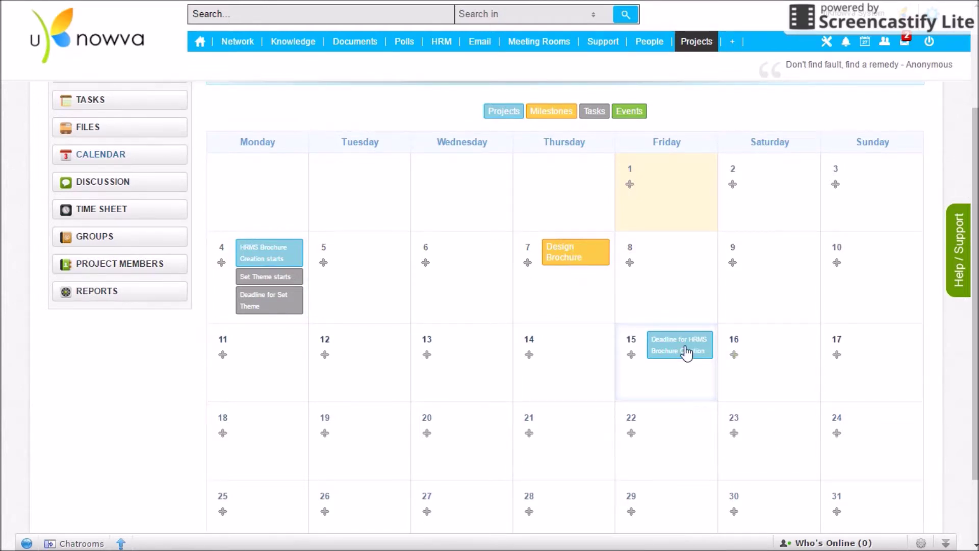
scroll(686, 352, down, 2)
scroll(686, 352, up, 3)
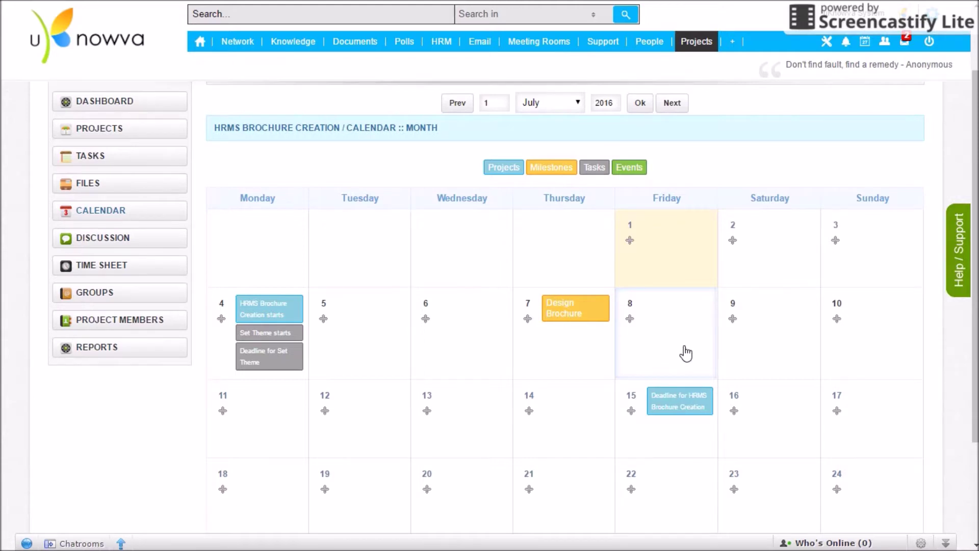
- View the new calendar event form for 7 July 2016, including its date and title fields, and cancel it
click(522, 322)
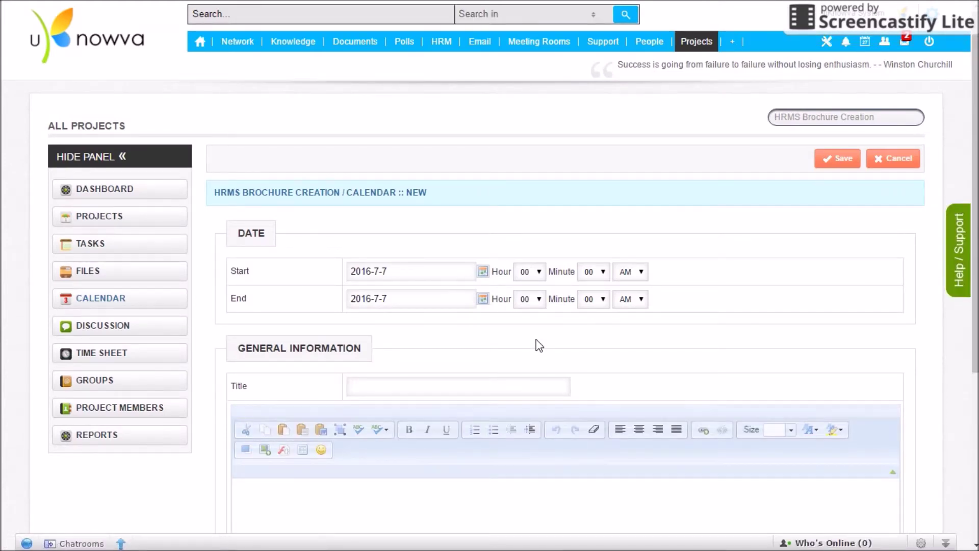
scroll(536, 342, down, 3)
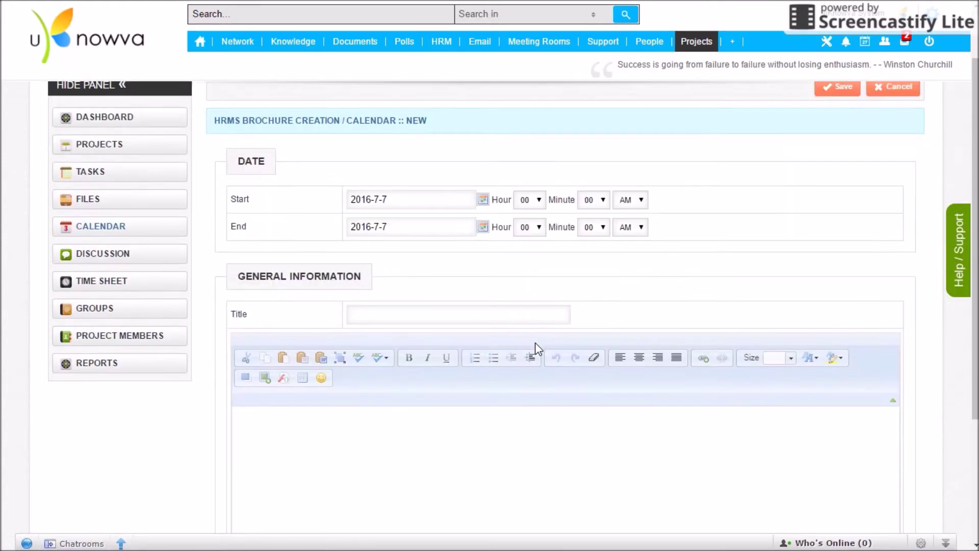
scroll(536, 351, down, 1)
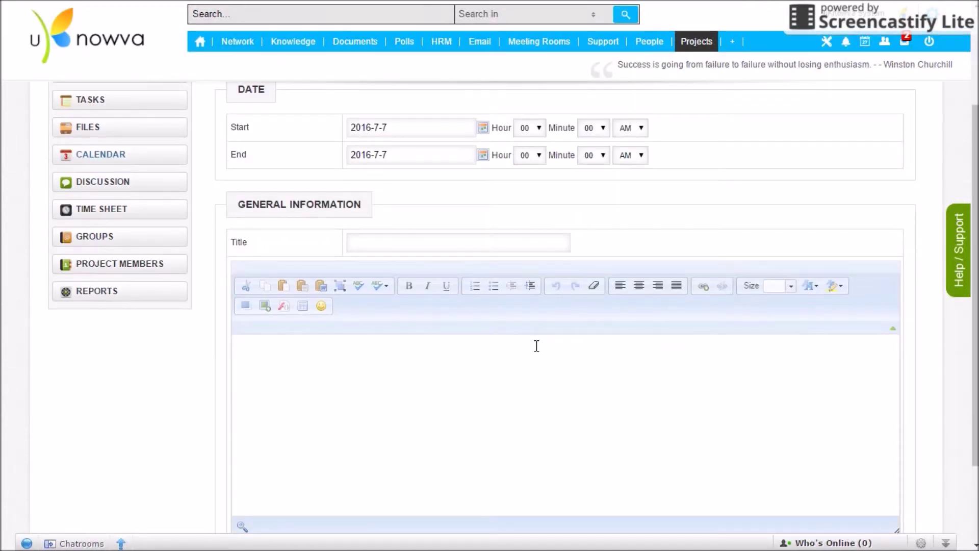
scroll(535, 345, up, 2)
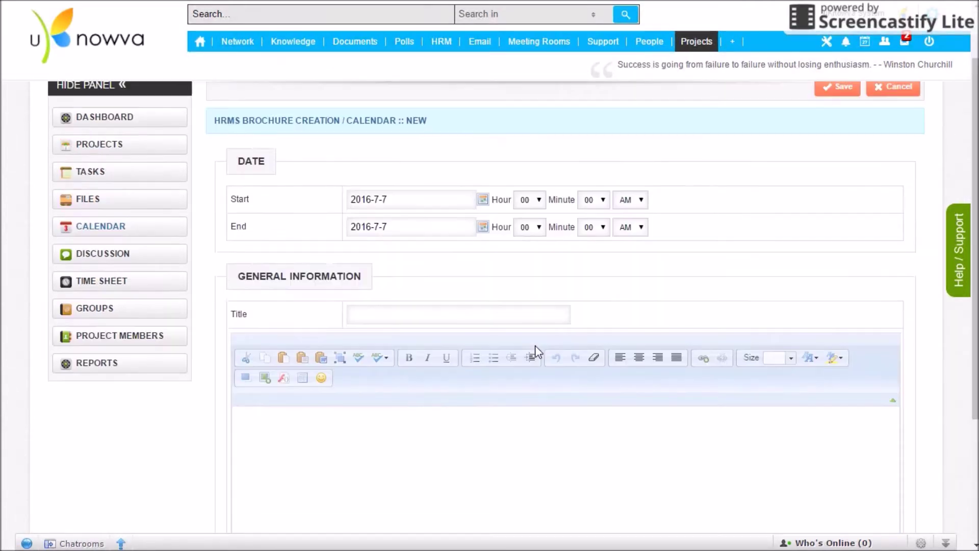
click(900, 103)
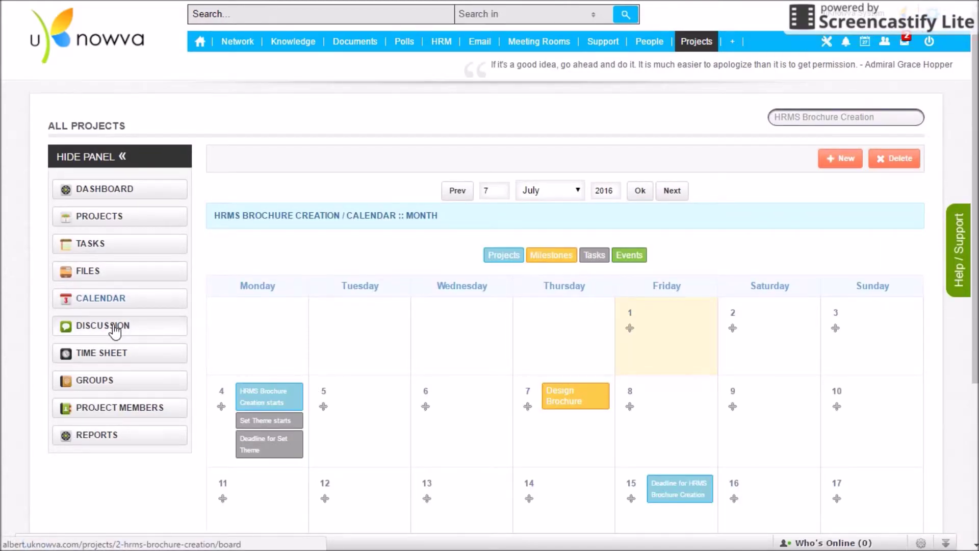
- Start a new topic in the project's discussion titled "Setting the Theme for the brochure"
click(115, 329)
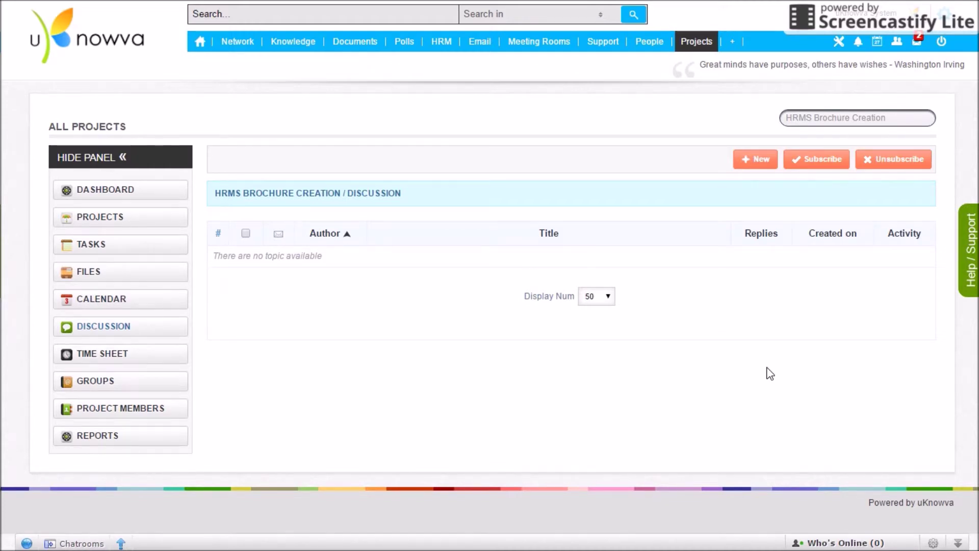
click(743, 161)
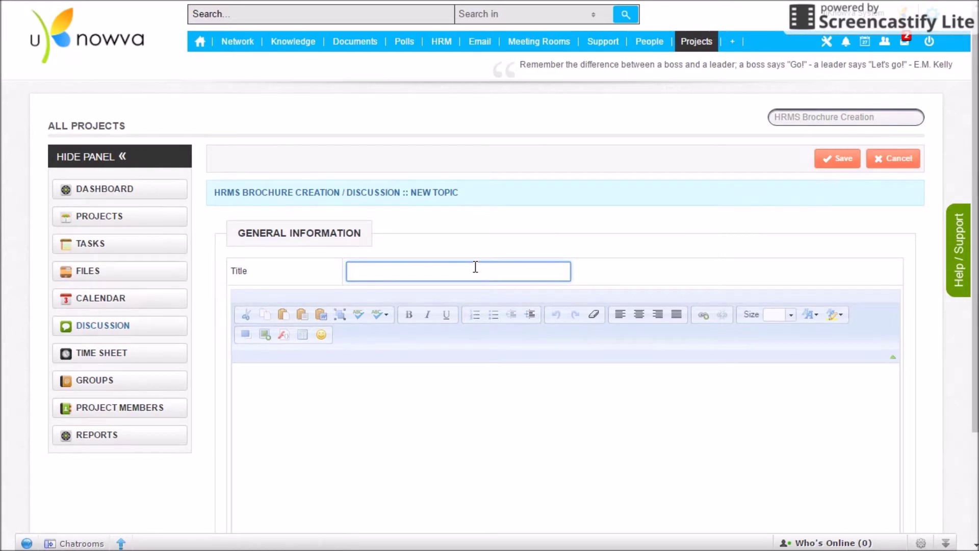
text(Setting the Theme for )
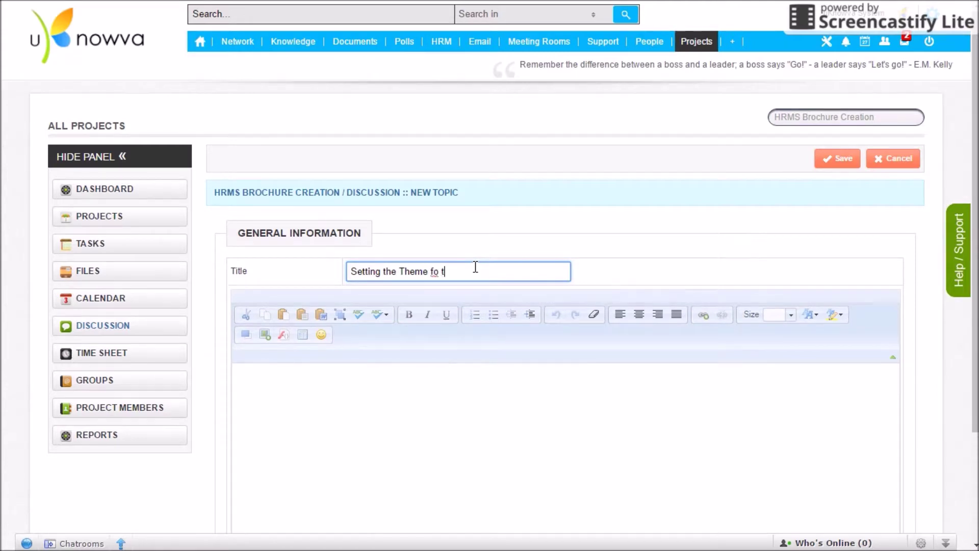
text(the )
text(brochure)
key(Tab)
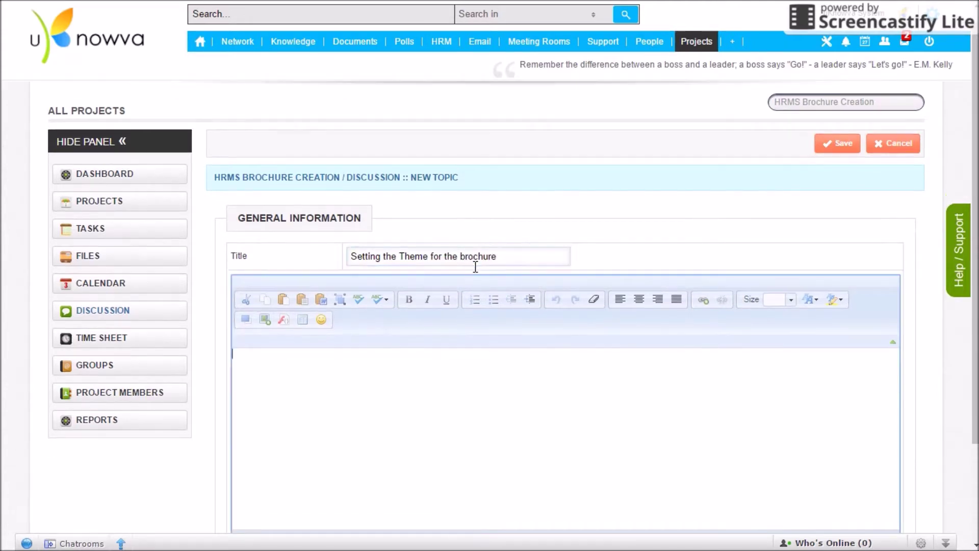
- Enter "Hello, I will be starting with the theme for the brochure. Any suggestions?" as the topic's message and save the topic
scroll(627, 258, down, 3)
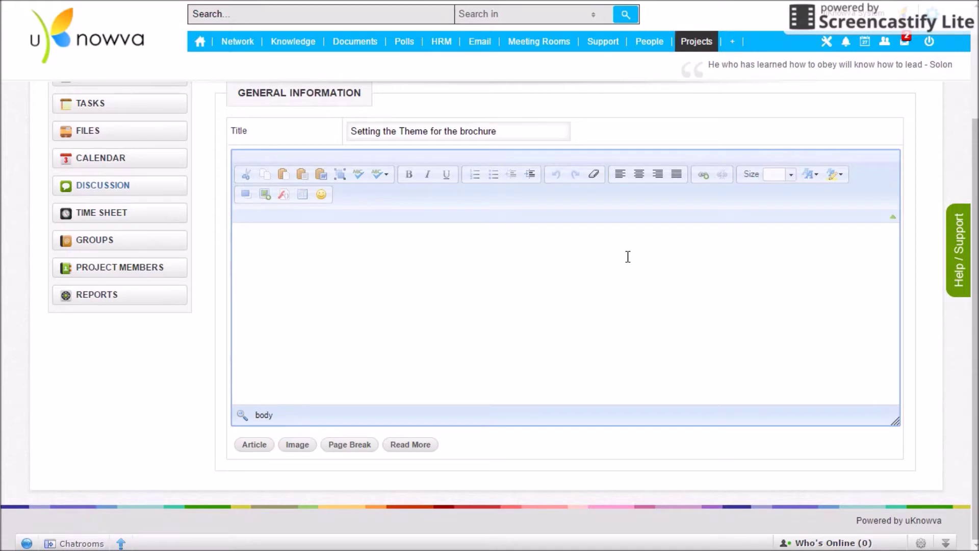
text(Hello, I will be starting with the theme for the brochure. Any suggestions?)
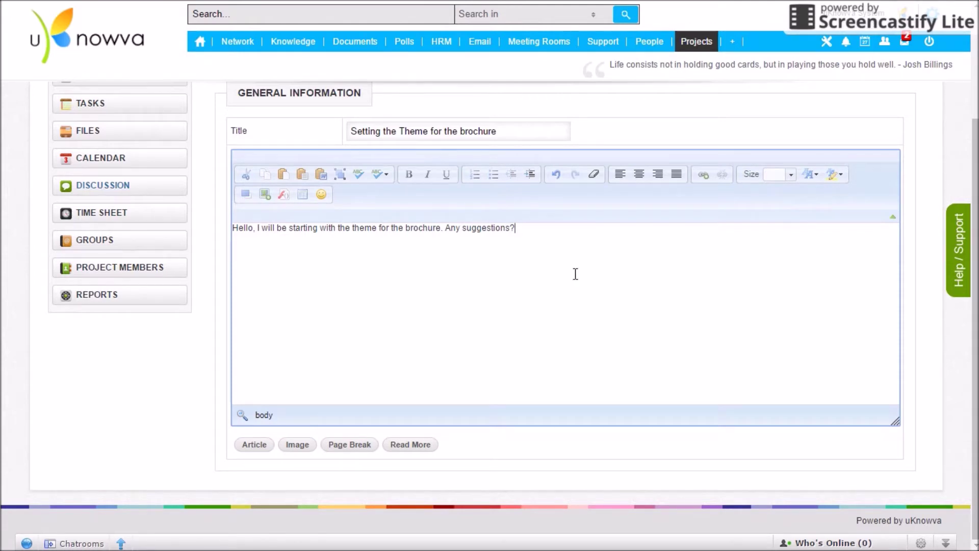
scroll(564, 286, up, 3)
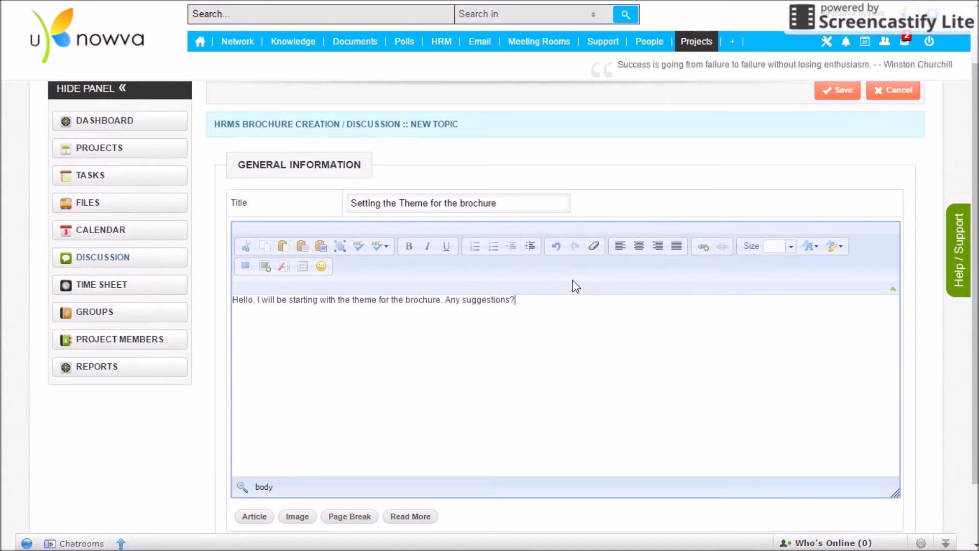
click(836, 90)
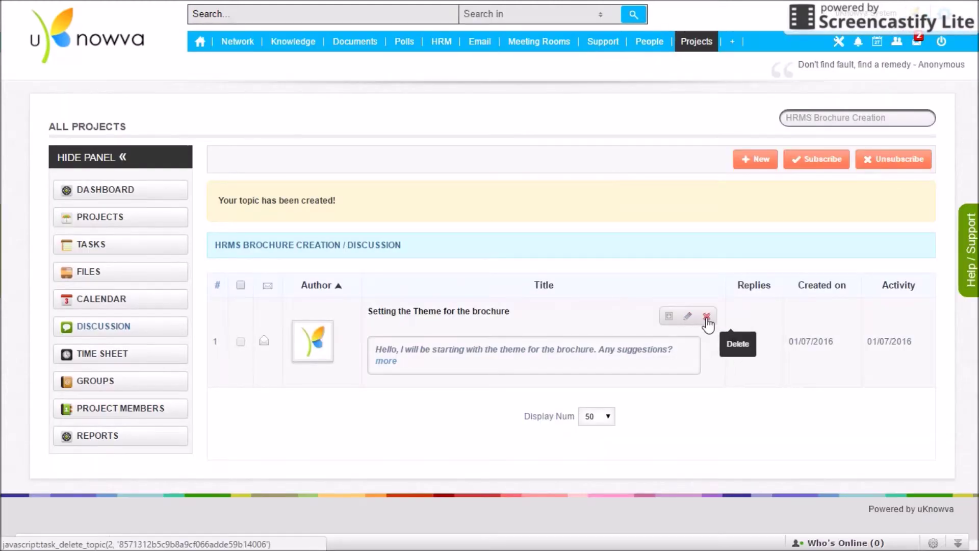
- Collapse and expand the topic's content preview in the discussion list, leaving it collapsed
click(668, 320)
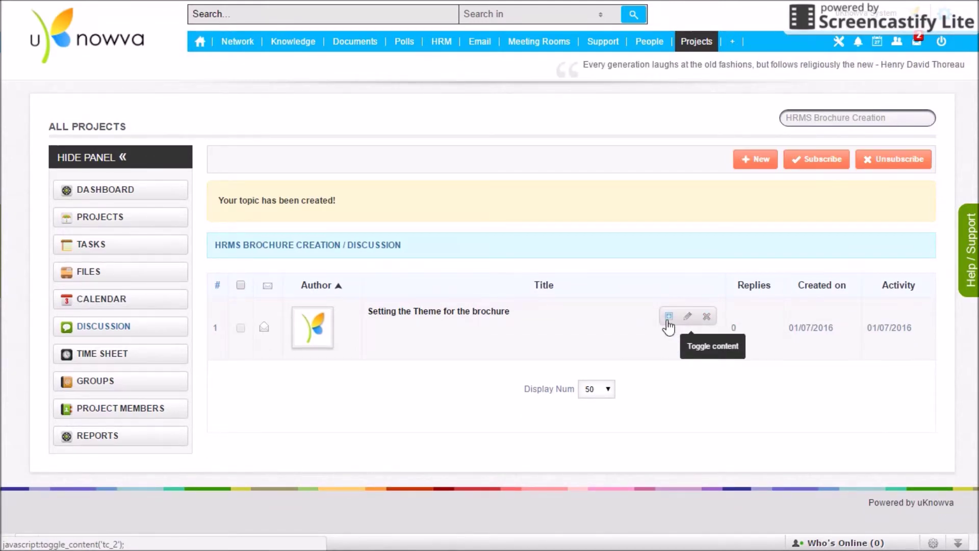
click(668, 319)
click(668, 319)
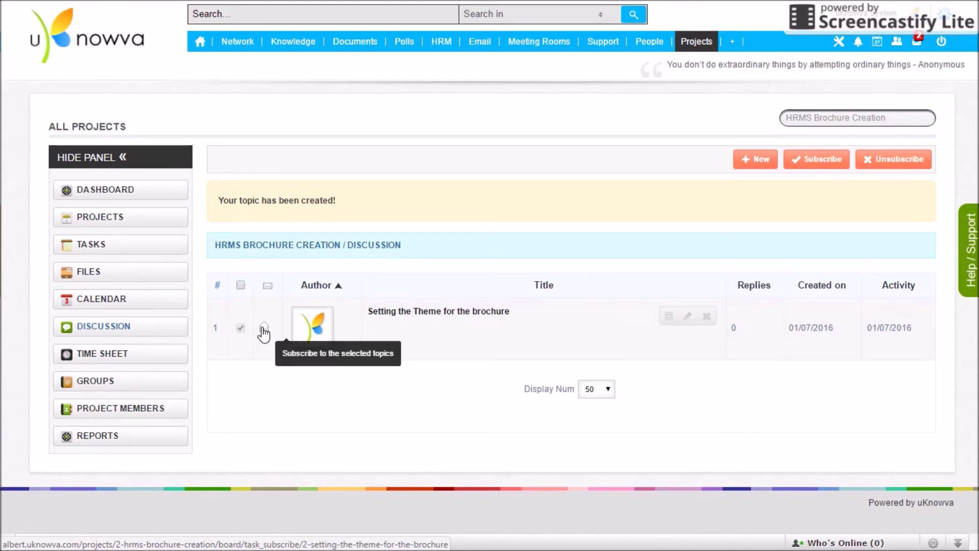
- Post the reply "I am thinking we can have a simple flat design with pastel colours" in the brochure theme topic
click(460, 317)
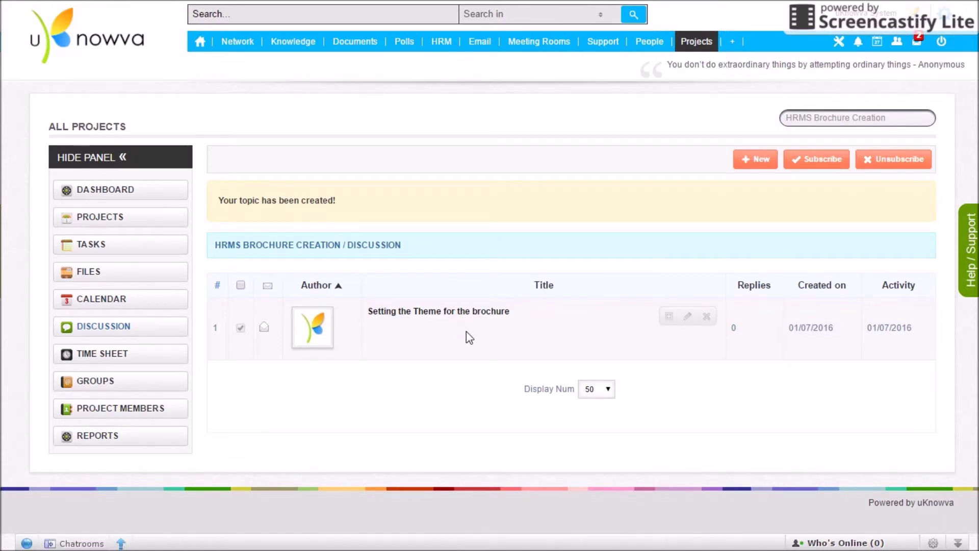
scroll(466, 331, down, 3)
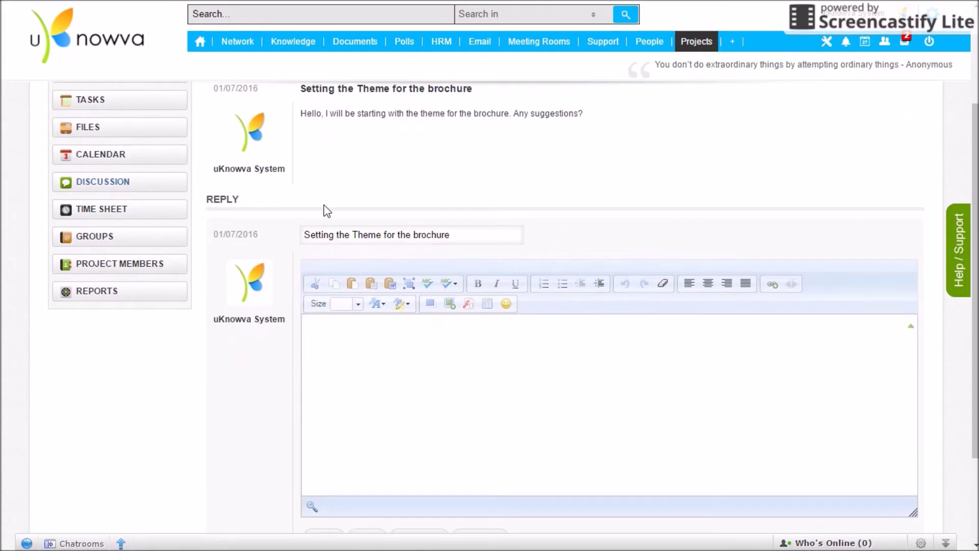
click(352, 359)
scroll(349, 361, down, 3)
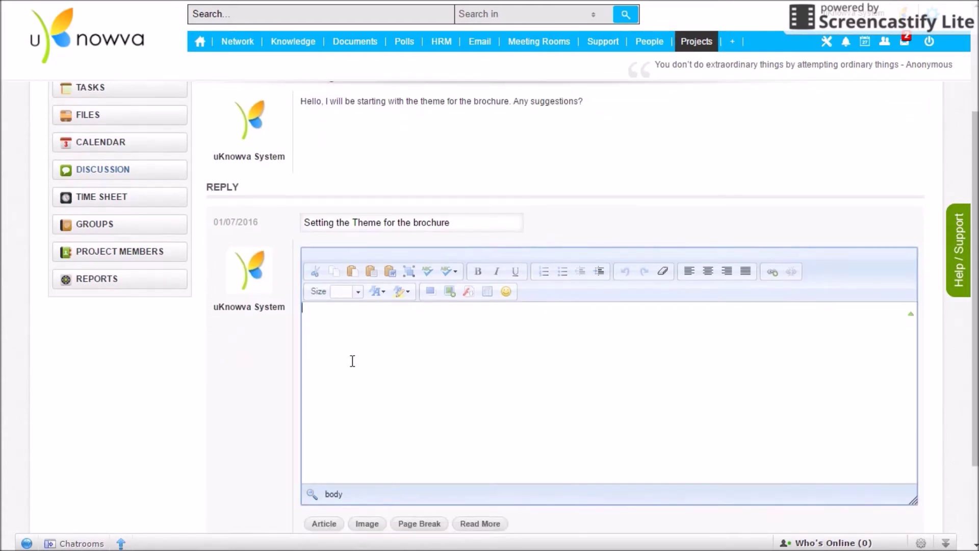
scroll(554, 321, up, 6)
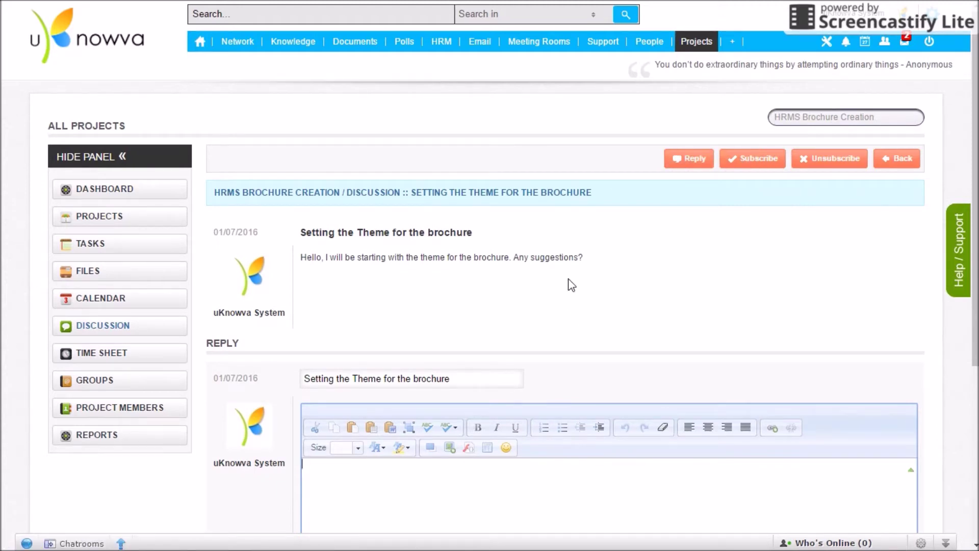
text(I am thinking we can have a simple flat design withpastel colours)
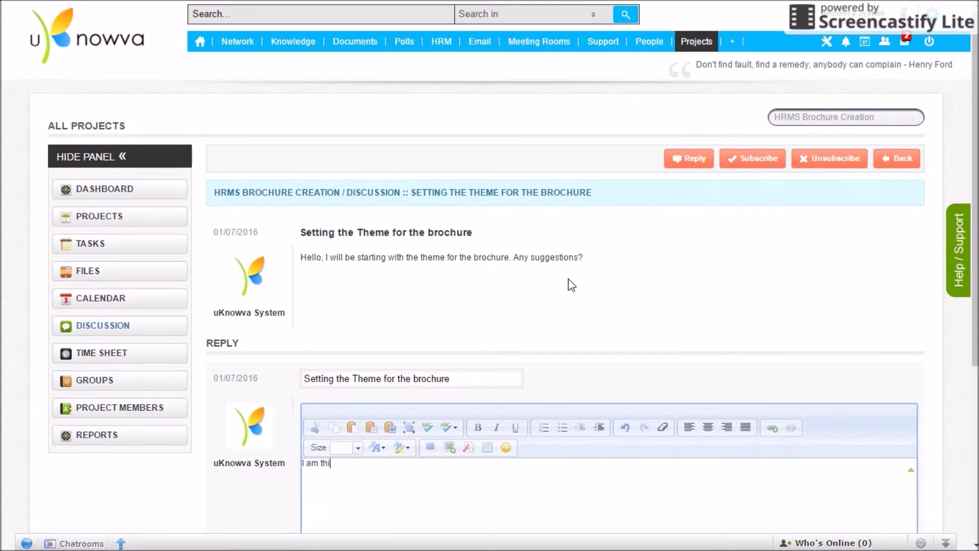
click(498, 462)
scroll(685, 351, down, 5)
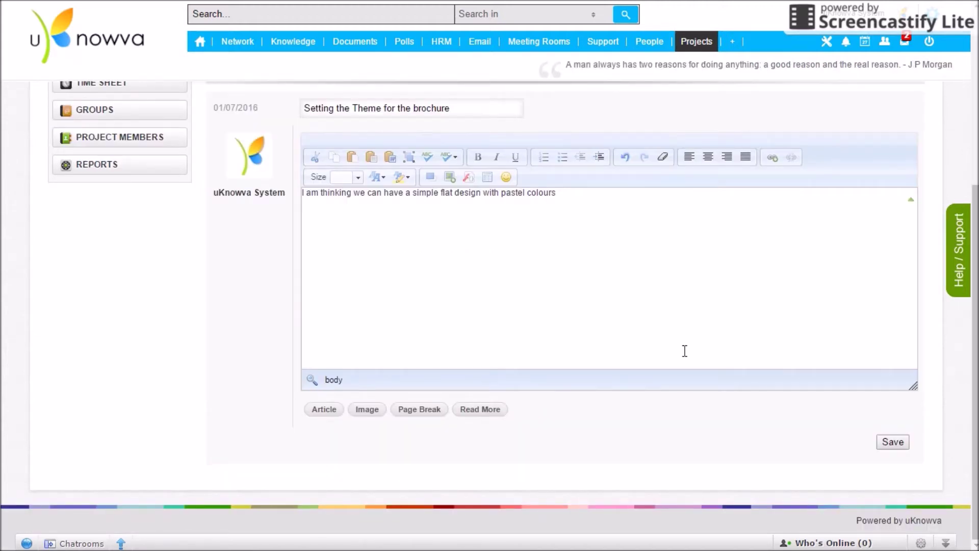
click(898, 445)
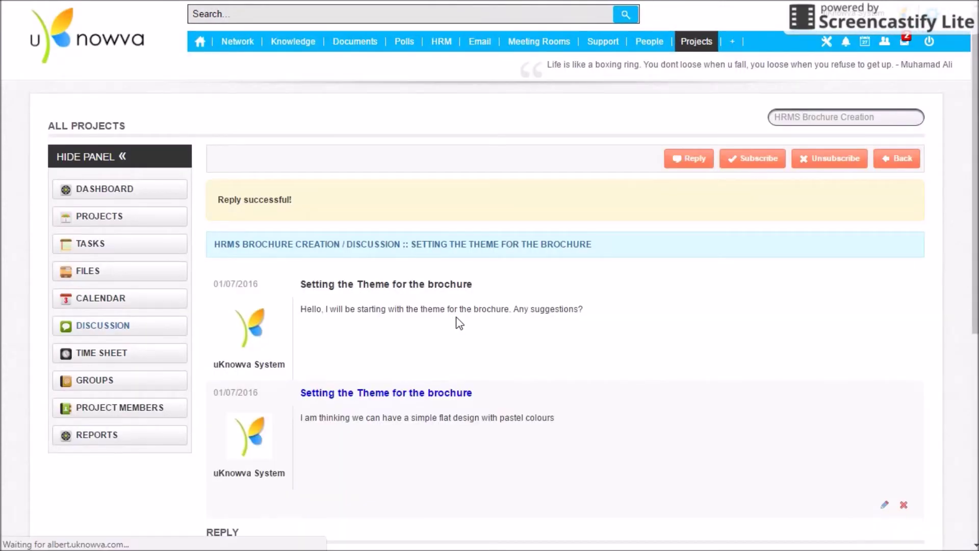
- Review the discussion thread, including the posted reply, its edit and delete options and the empty reply form
scroll(460, 323, down, 2)
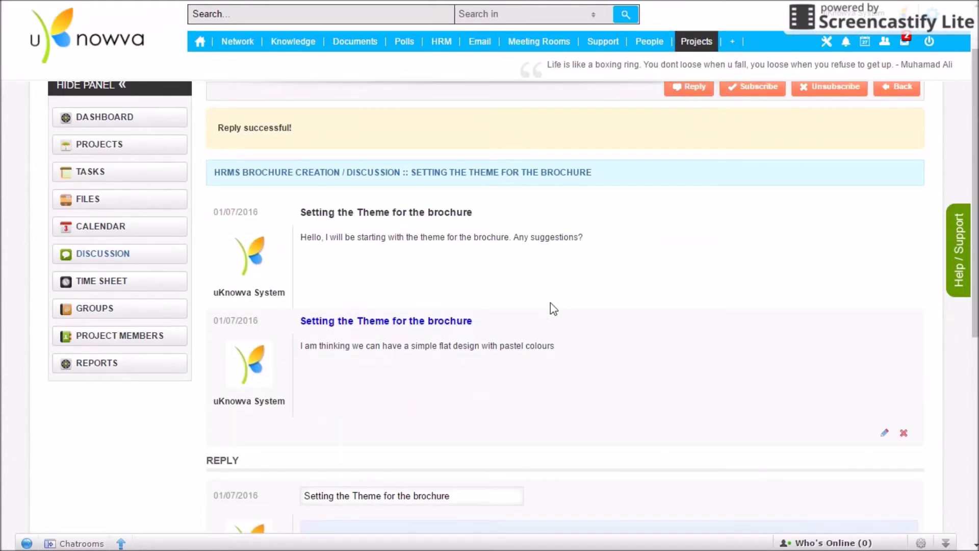
scroll(553, 309, down, 2)
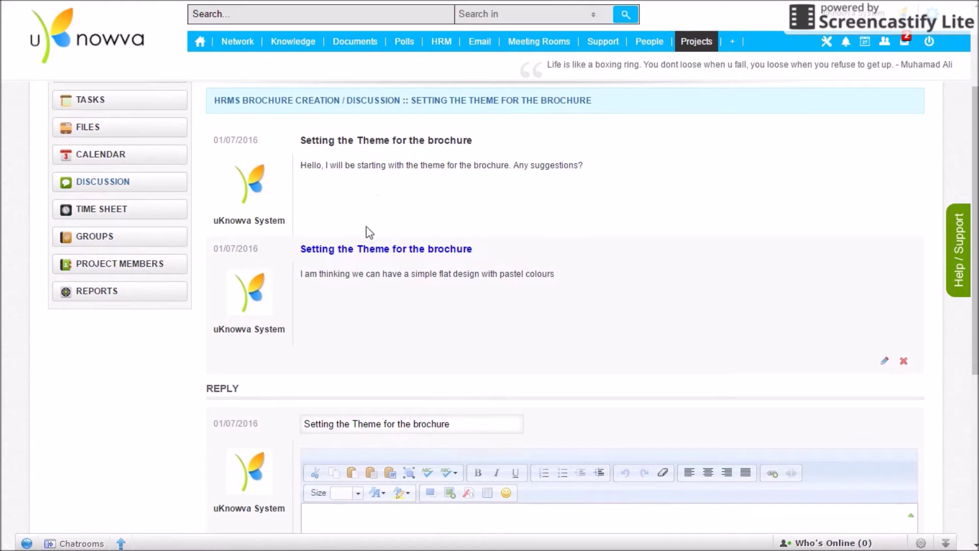
scroll(764, 332, down, 4)
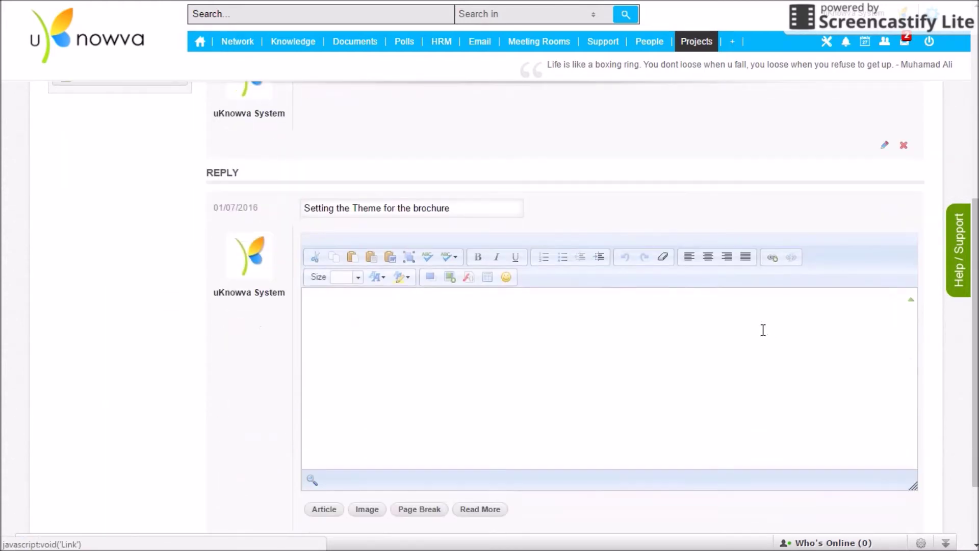
scroll(763, 330, up, 2)
scroll(763, 332, up, 2)
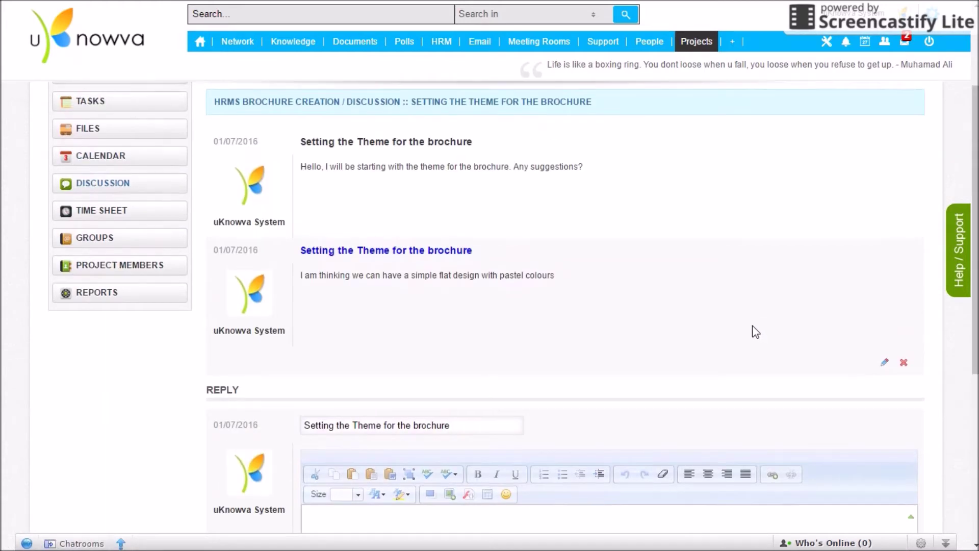
scroll(510, 245, up, 3)
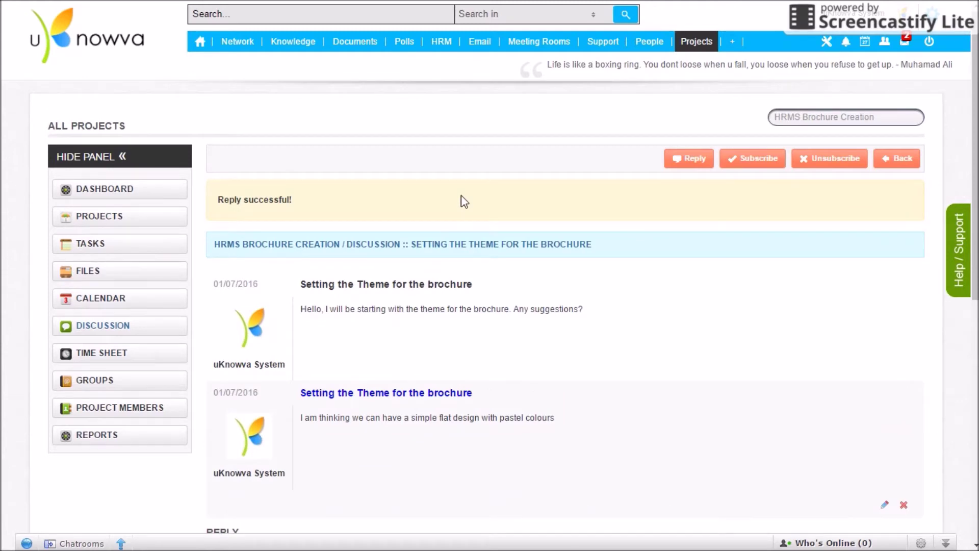
- Log 02 hours on 2016-07-01 for the task "Research competing sites and similar verticals" in the Web Design Project time sheet
click(125, 353)
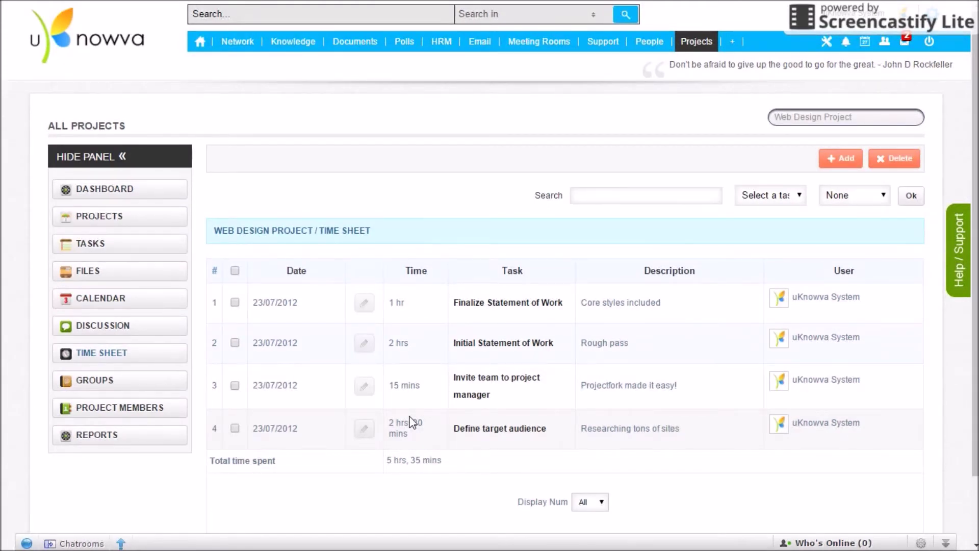
click(832, 162)
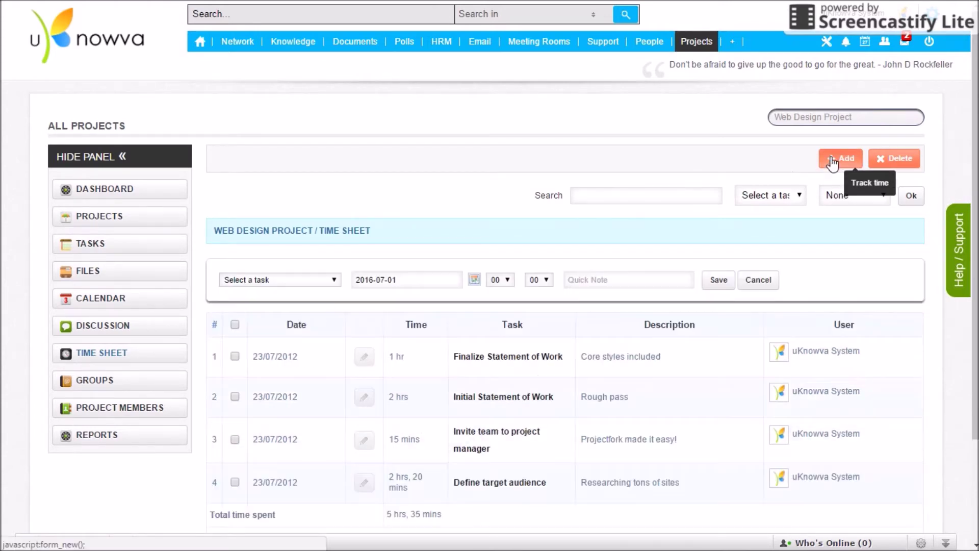
click(306, 280)
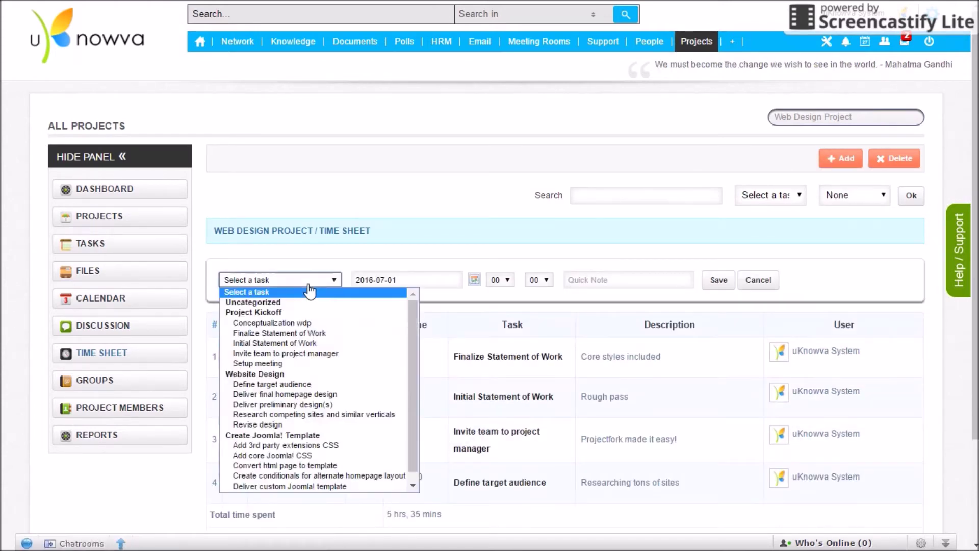
click(312, 415)
click(447, 281)
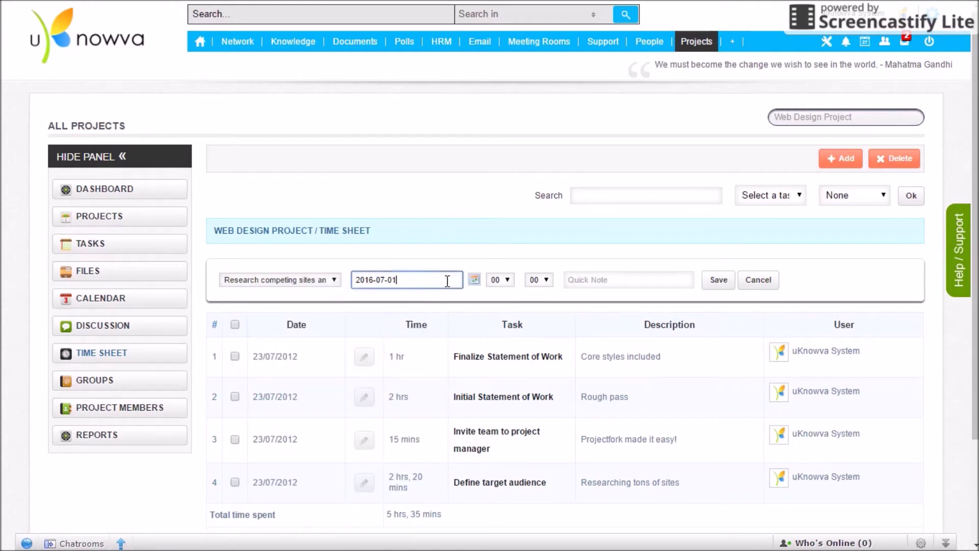
click(499, 280)
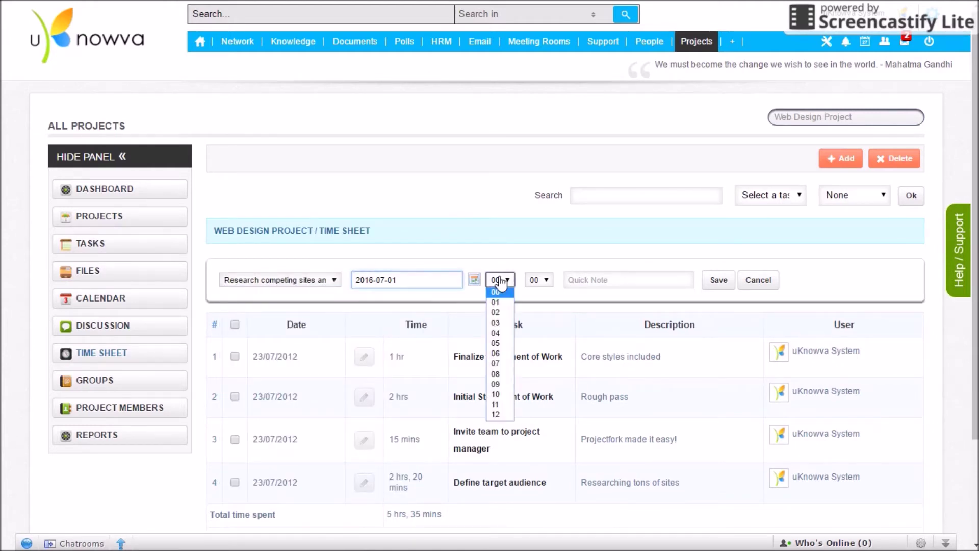
click(500, 313)
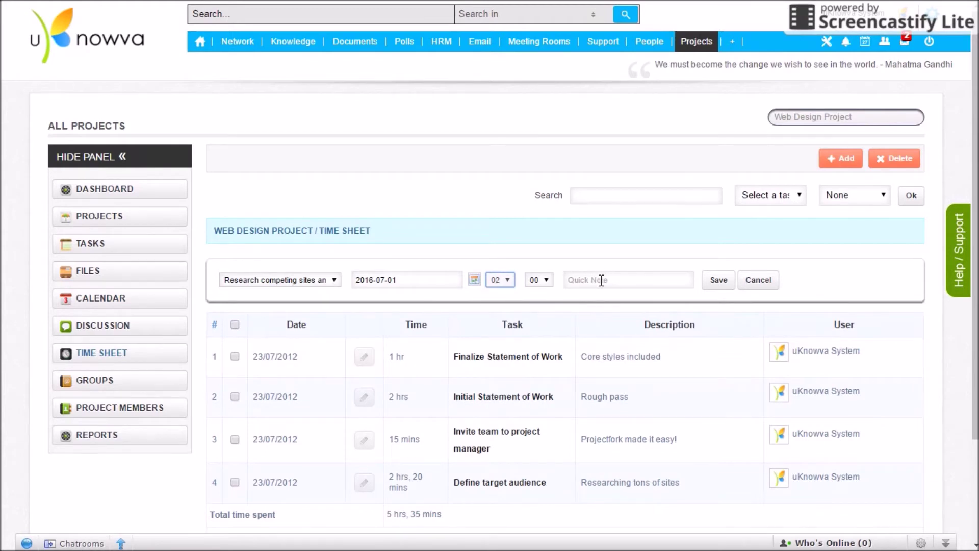
click(601, 281)
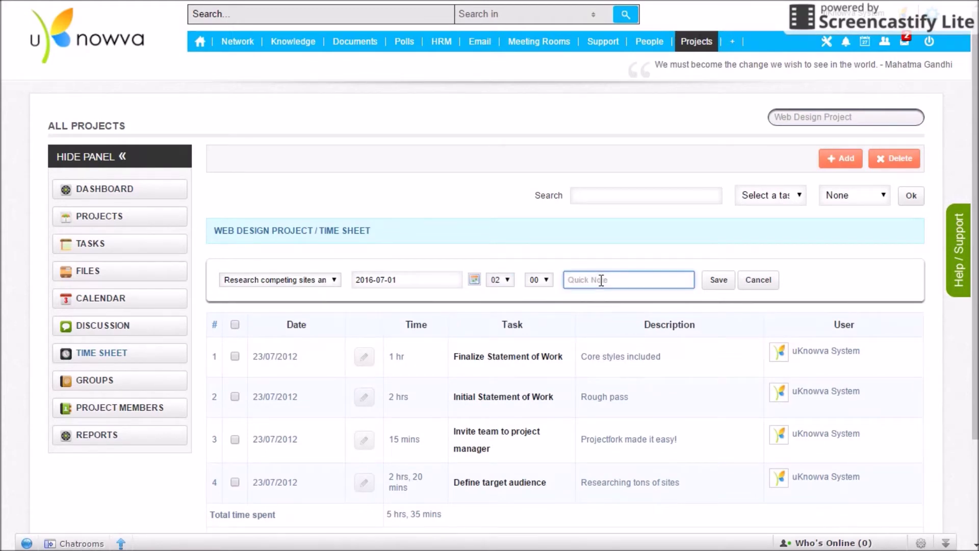
click(713, 277)
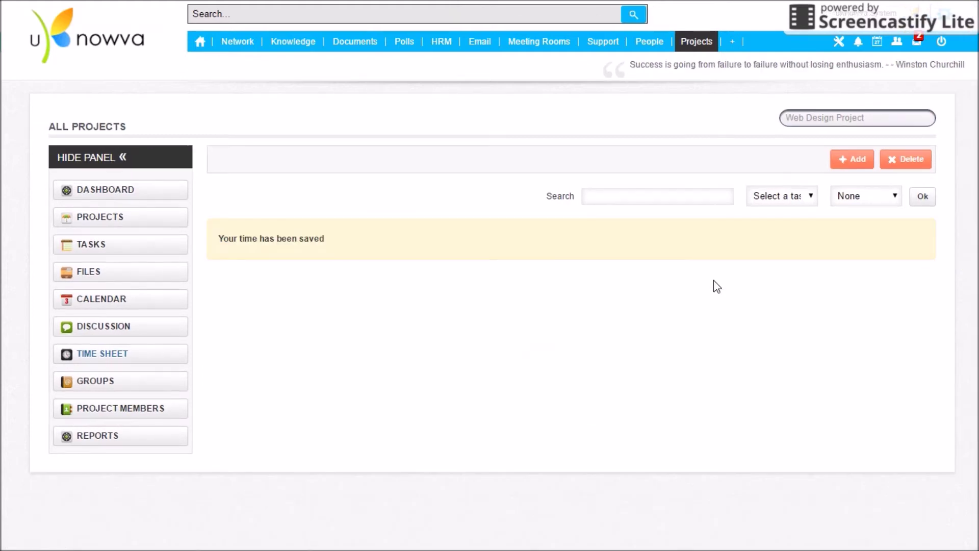
scroll(595, 271, down, 3)
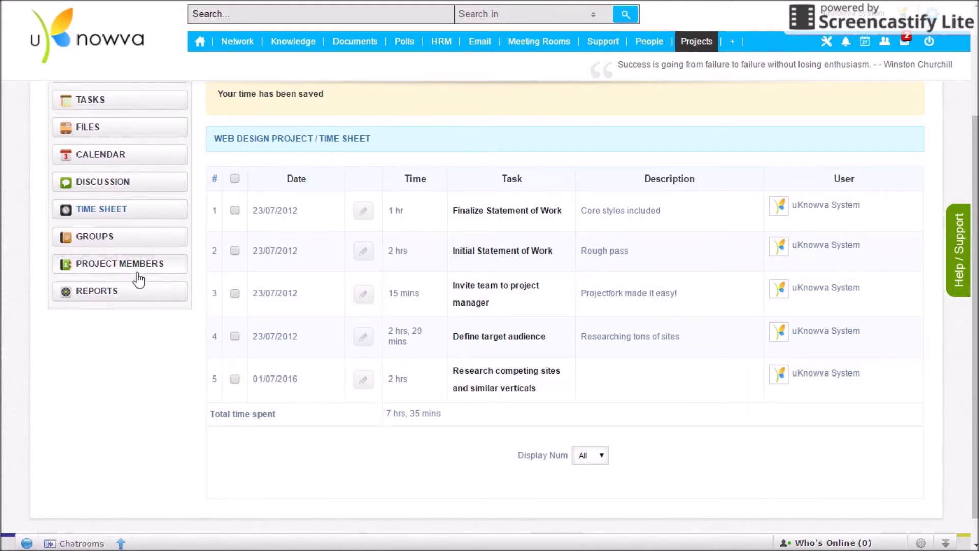
scroll(454, 322, up, 2)
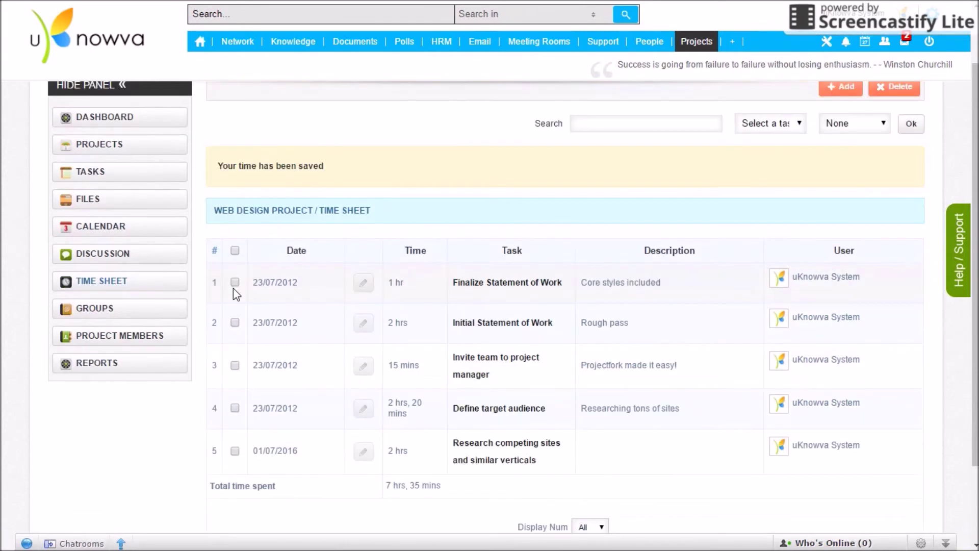
- Start a new group in the Web Design Project, titled "Development Team", with the description left empty
click(106, 313)
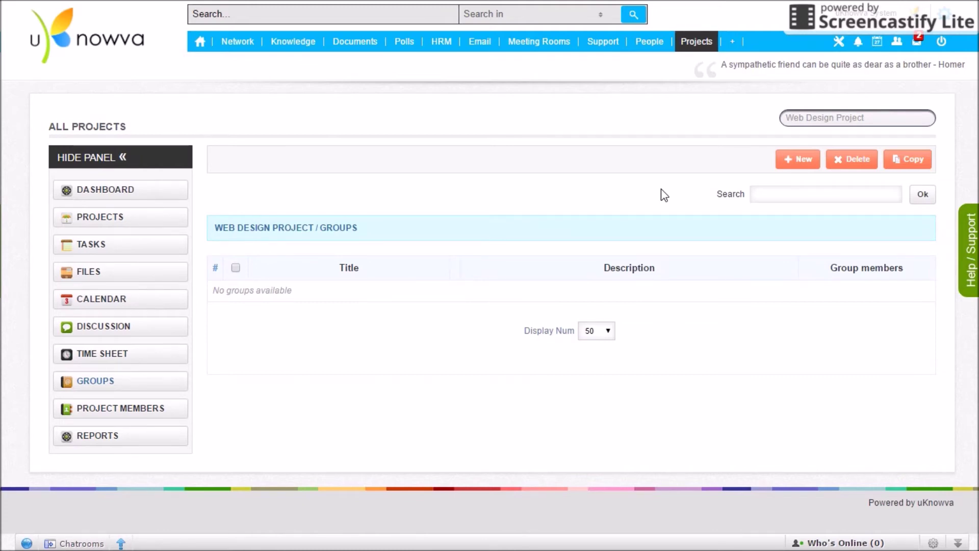
click(794, 163)
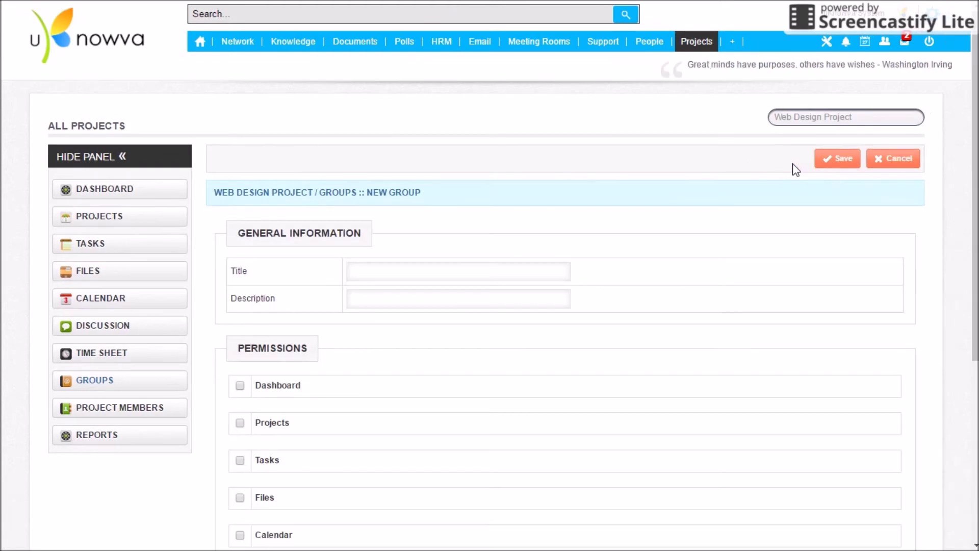
click(388, 274)
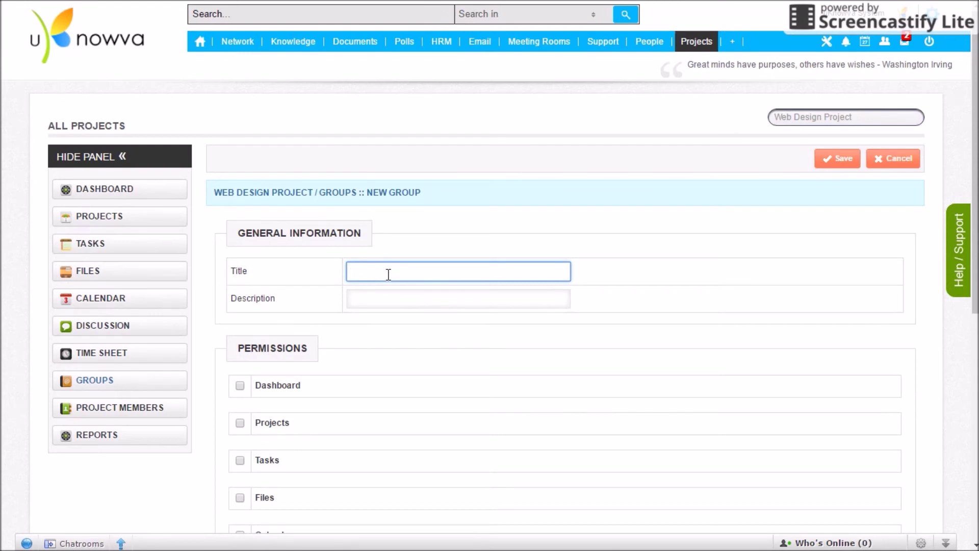
text(Development Team)
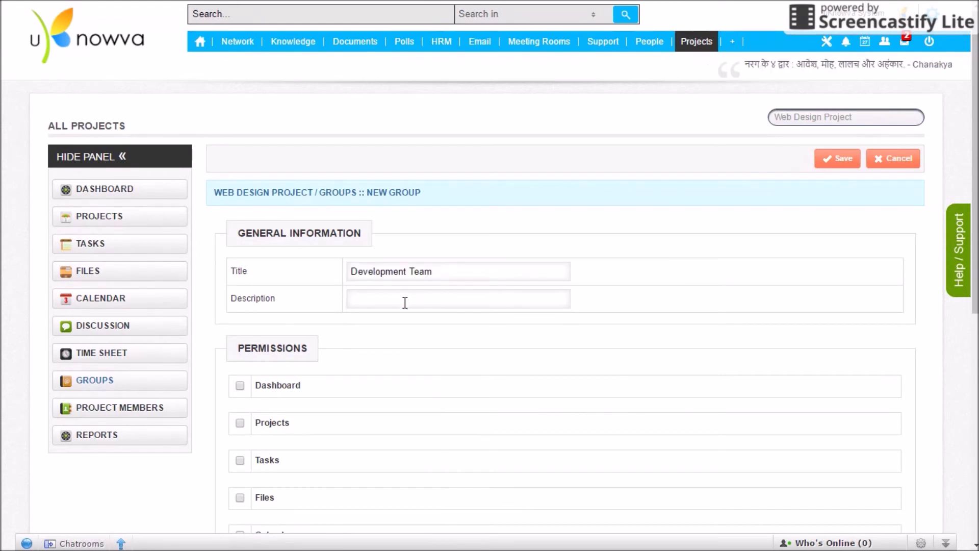
click(404, 303)
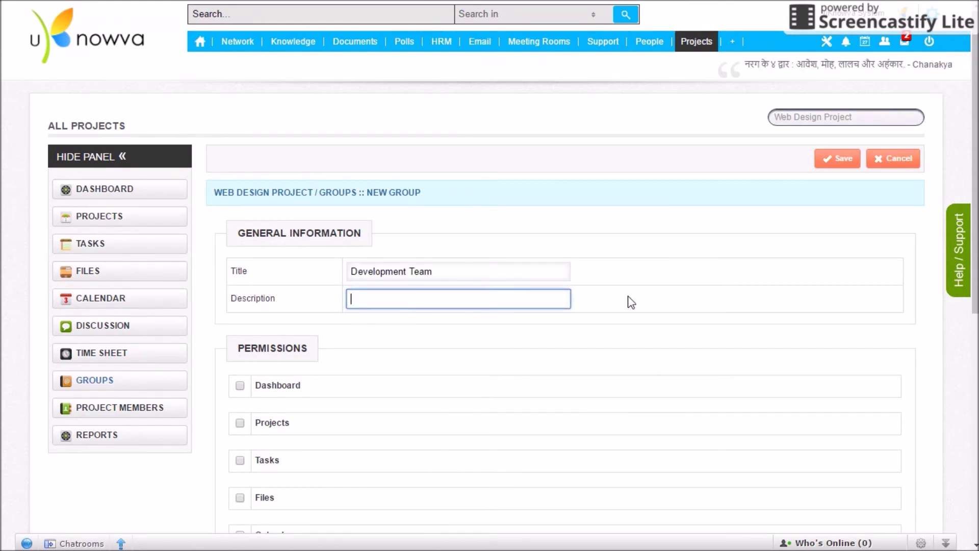
- Enable the Dashboard section and all Projects permissions for the new group
scroll(756, 290, down, 4)
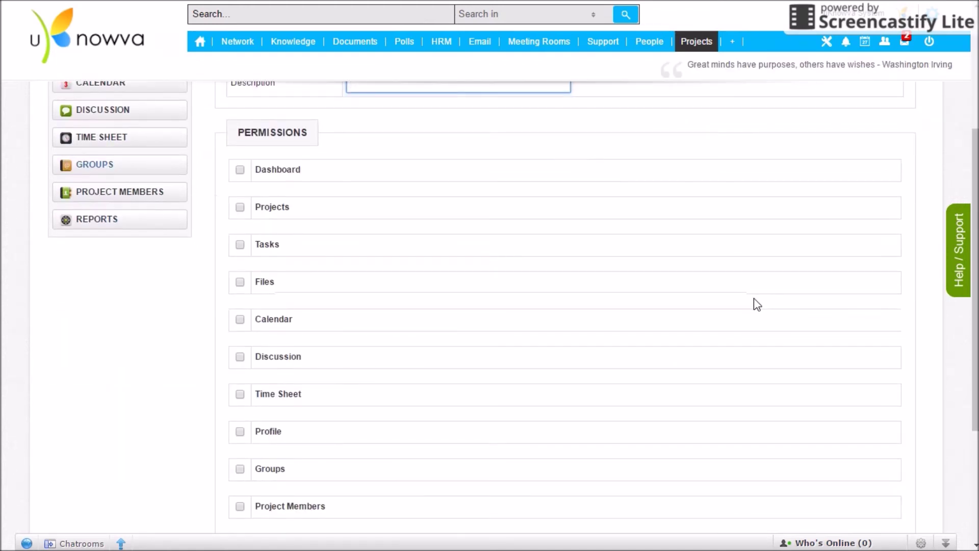
scroll(757, 305, down, 3)
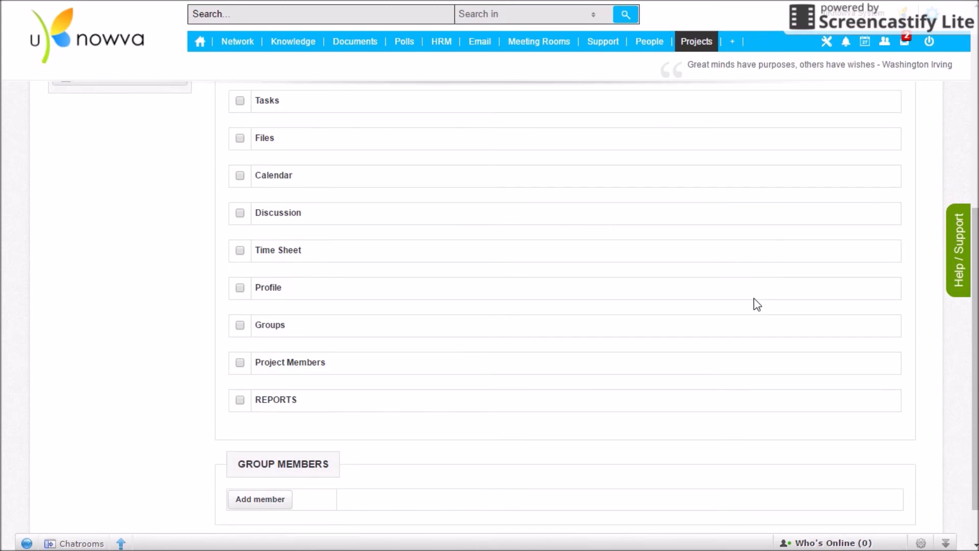
scroll(755, 302, up, 2)
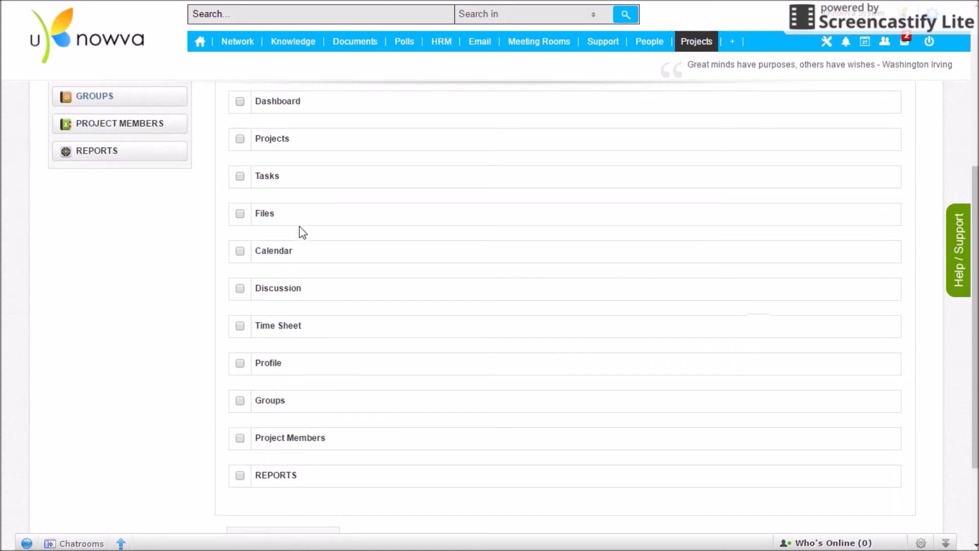
scroll(286, 209, up, 2)
click(240, 170)
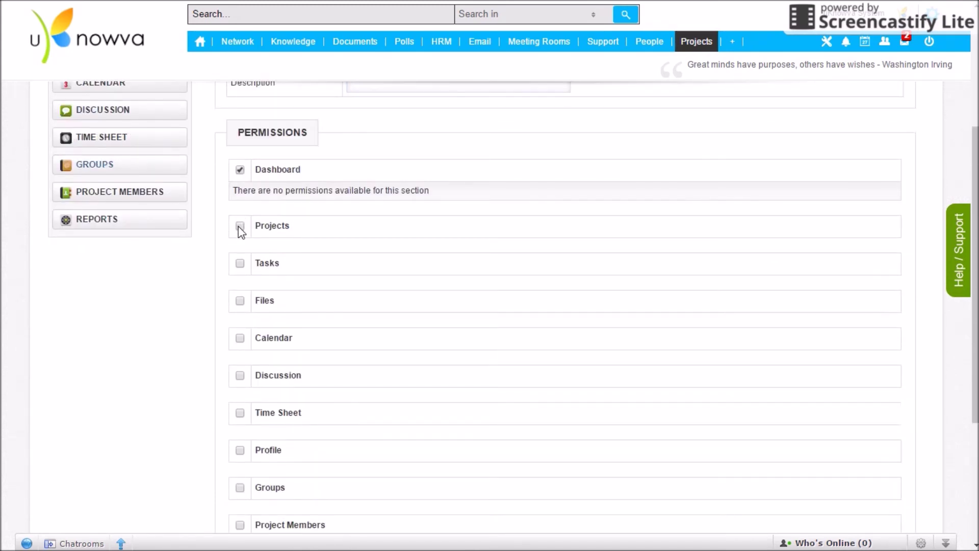
click(239, 225)
scroll(376, 239, down, 2)
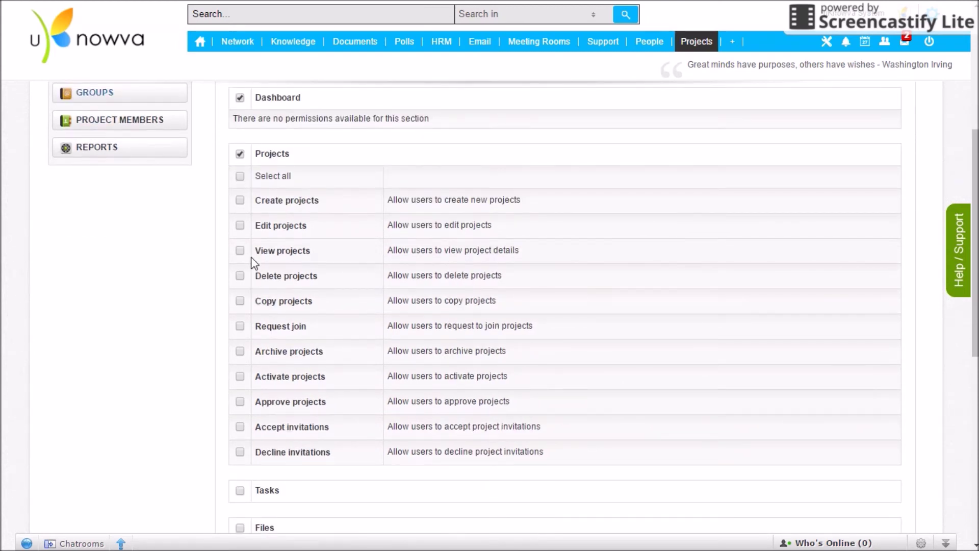
click(239, 200)
click(239, 250)
click(240, 275)
click(240, 176)
- Enable the Tasks and Files sections for the group with all of their permissions
scroll(377, 275, down, 4)
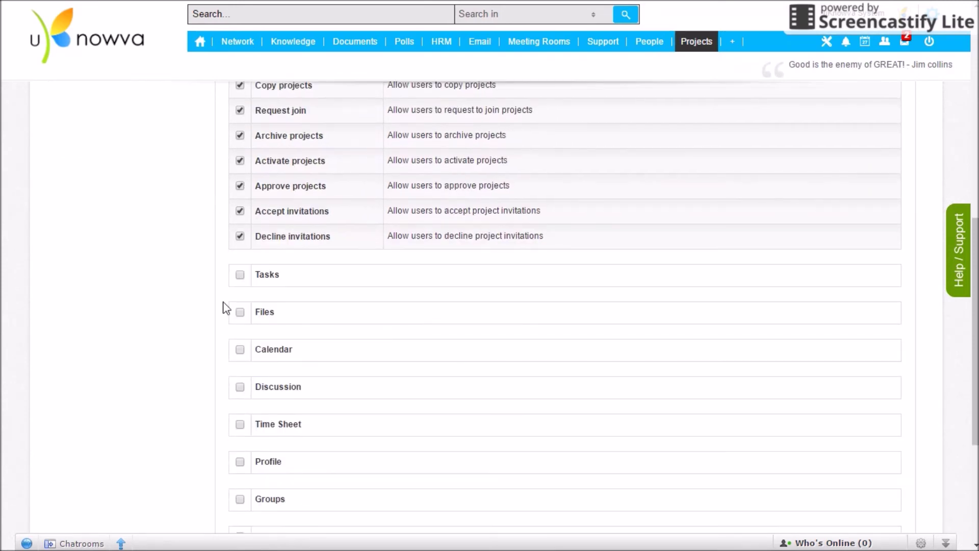
click(239, 275)
click(239, 297)
scroll(350, 376, down, 5)
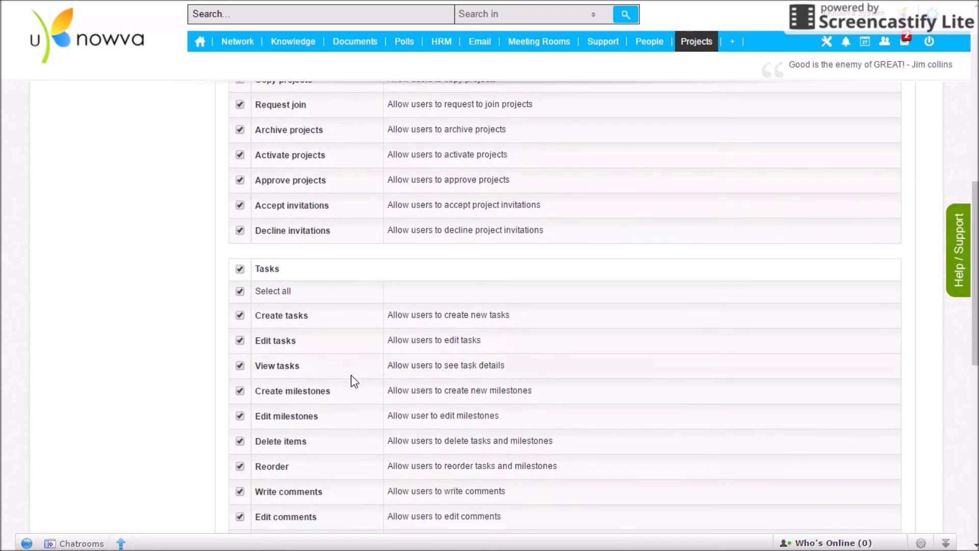
click(239, 323)
click(240, 345)
- Enable the Groups and Time Sheet sections for the group with all of their permissions
scroll(396, 339, down, 1)
scroll(396, 339, down, 8)
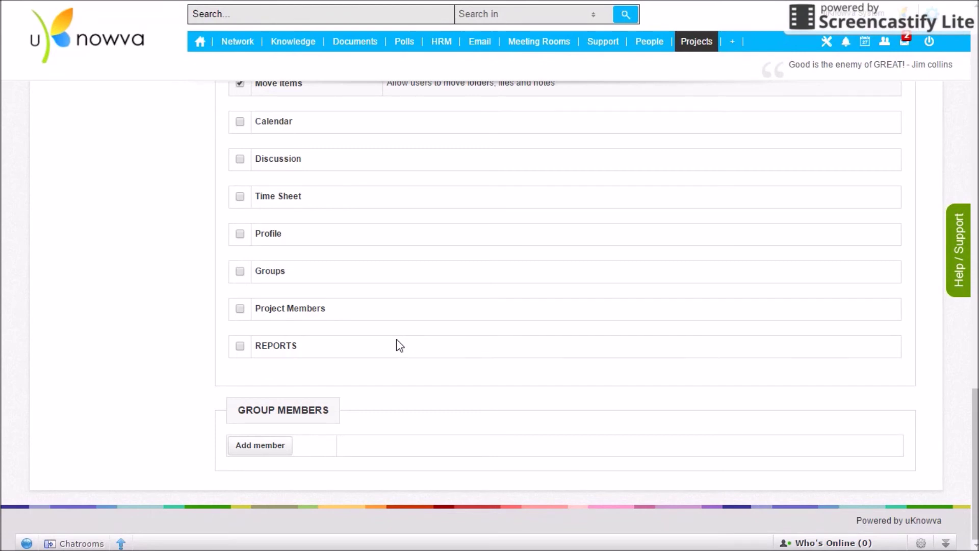
click(240, 271)
click(239, 294)
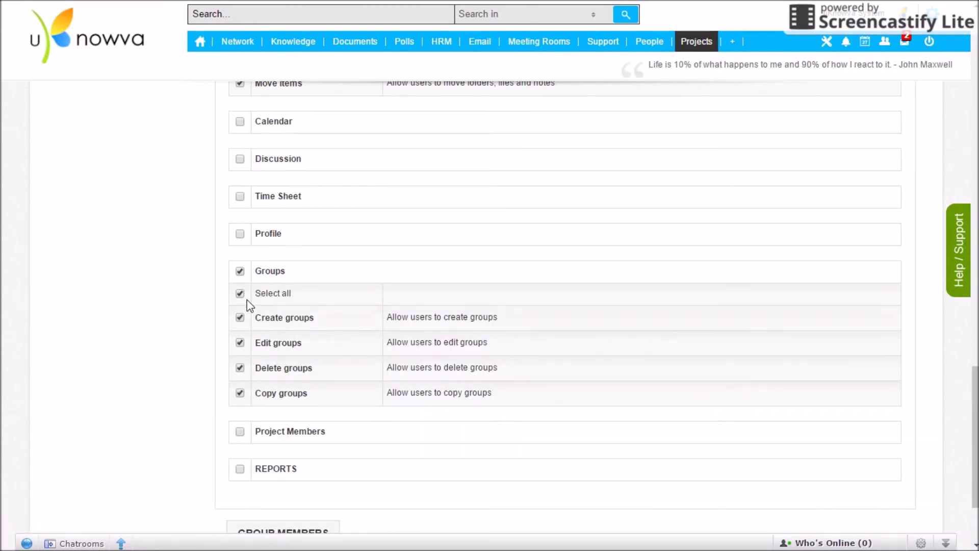
click(239, 198)
- Add a group member row with None selected and save the Development Team group
scroll(392, 400, down, 5)
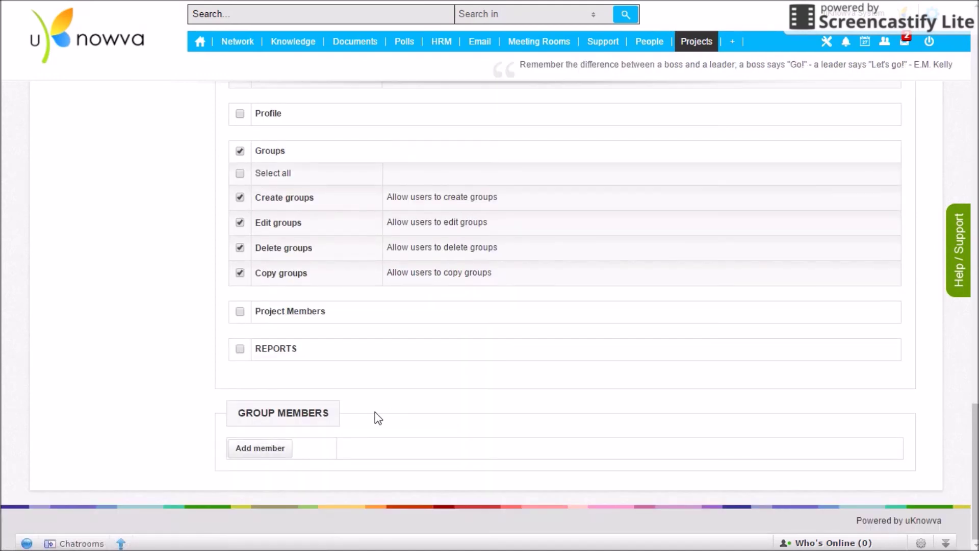
click(265, 449)
click(360, 451)
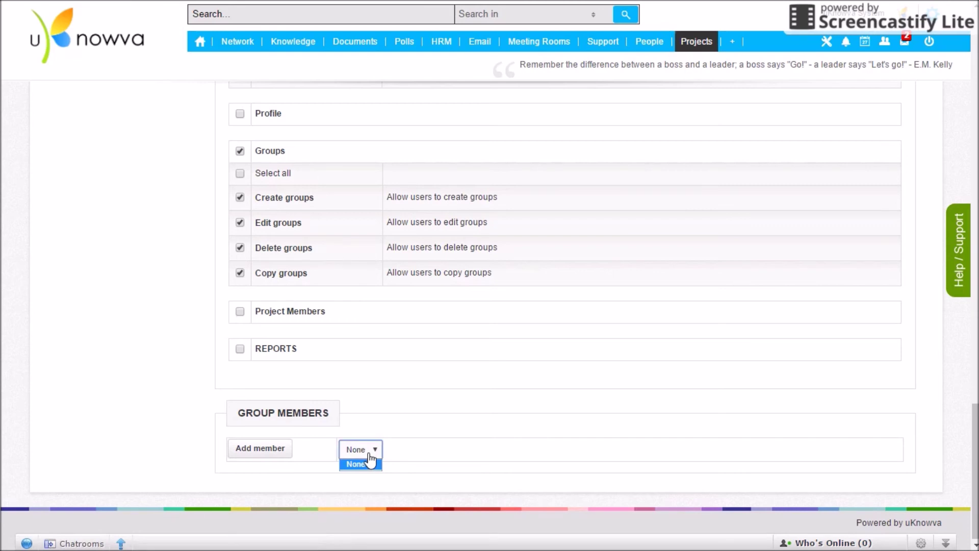
click(363, 464)
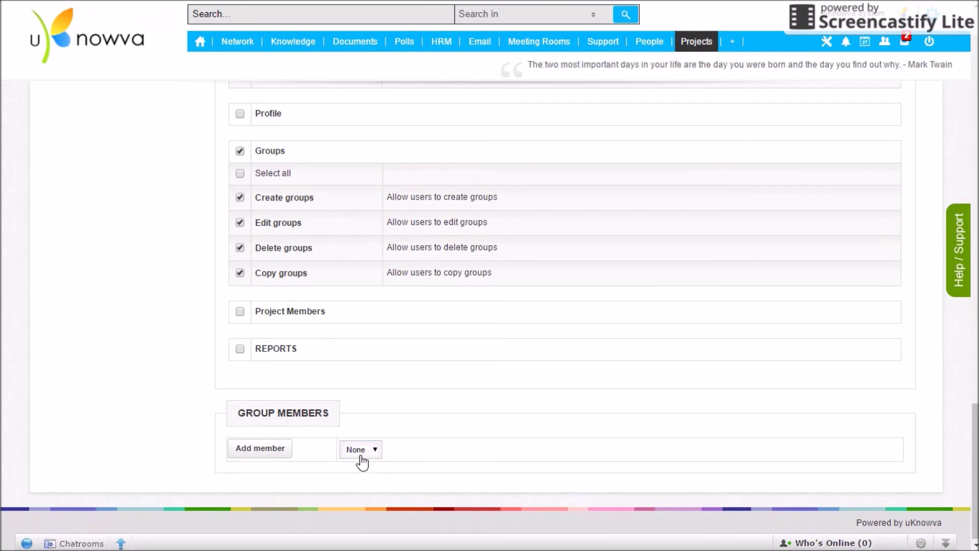
scroll(488, 227, up, 20)
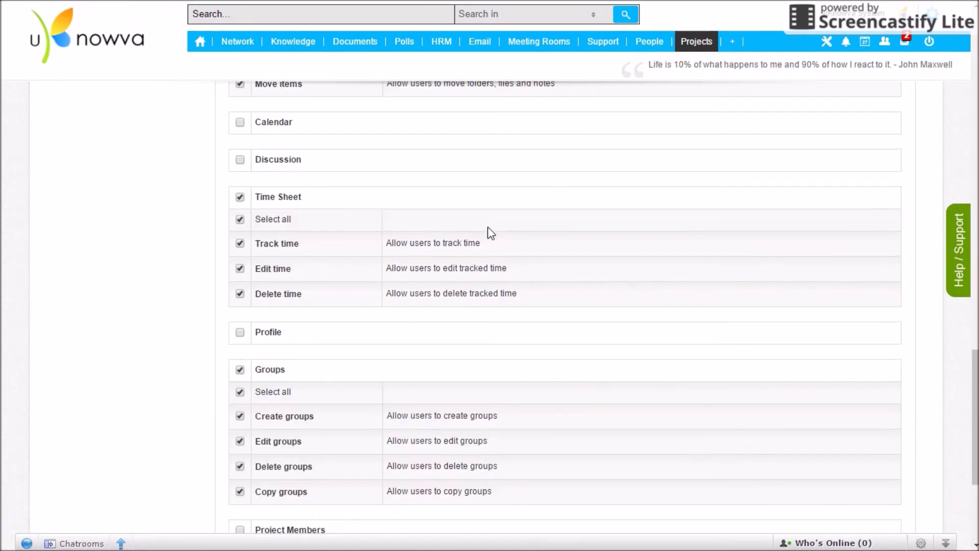
scroll(488, 226, up, 10)
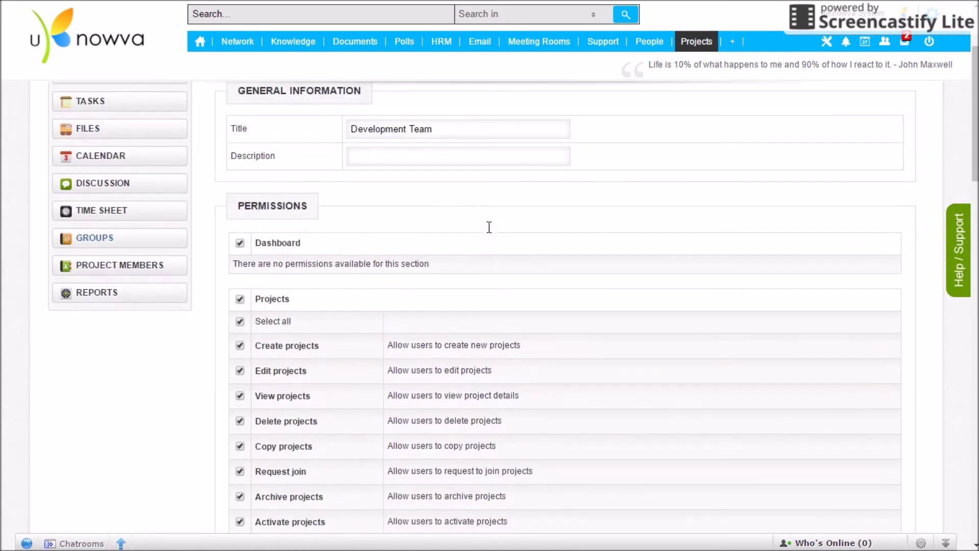
click(837, 159)
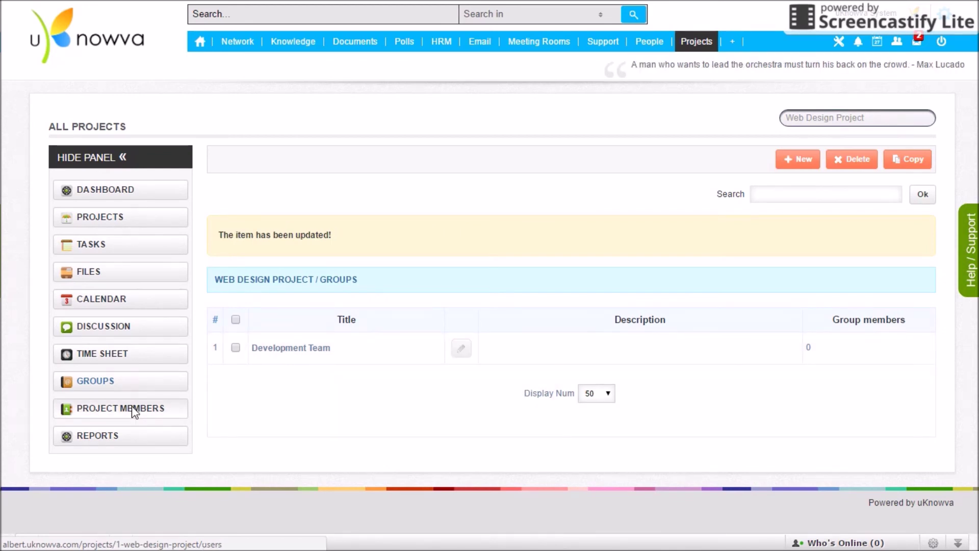
- Review the HRMS Brochure Creation project's member list, then open the message form for the second listed member and close it unsent
click(134, 411)
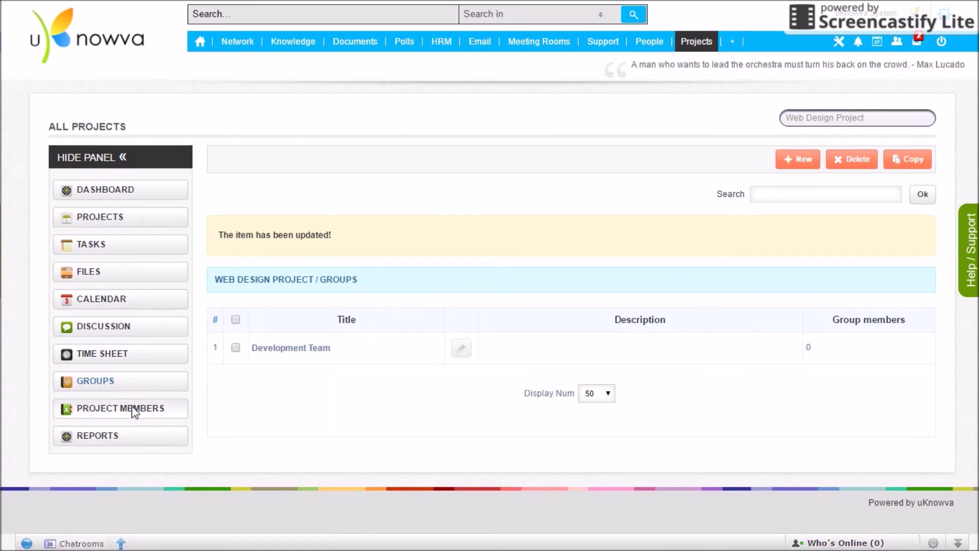
scroll(915, 328, down, 3)
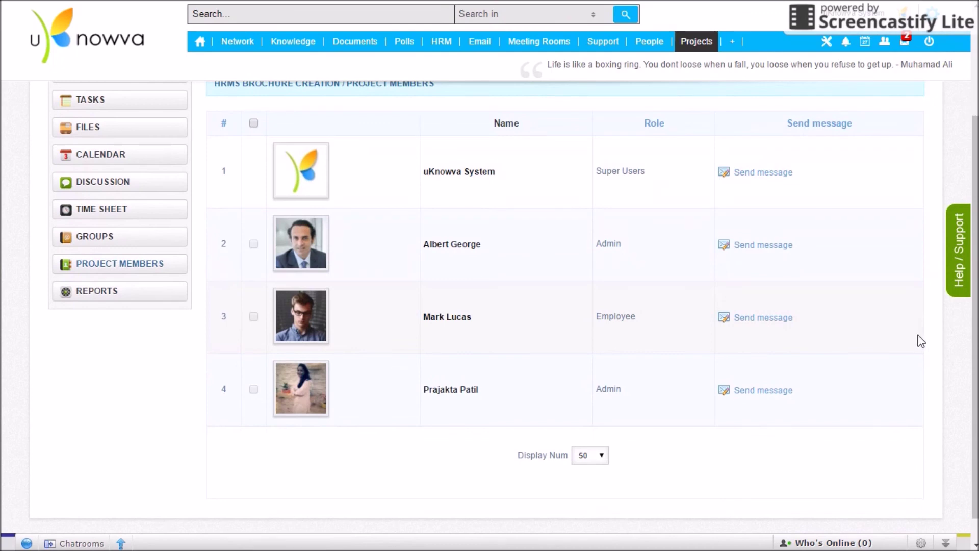
scroll(919, 339, up, 3)
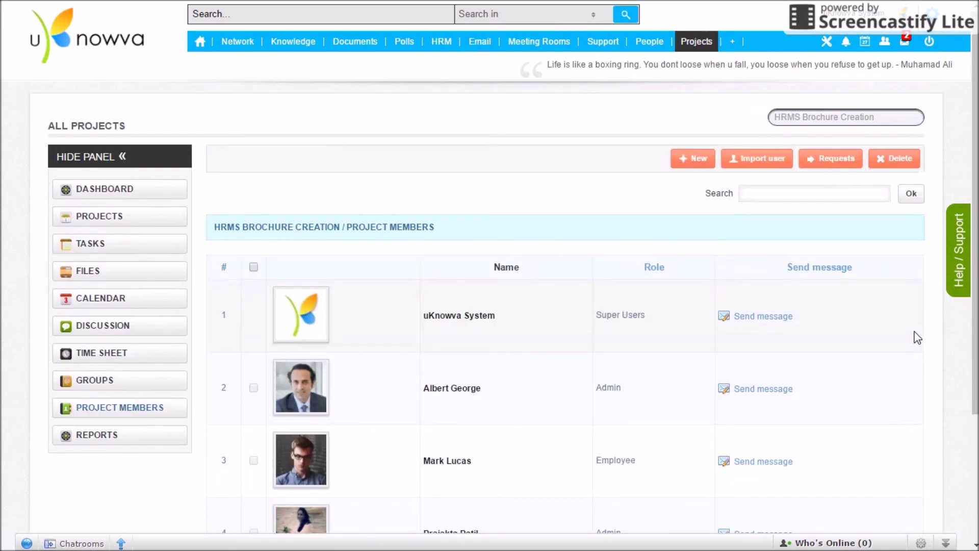
scroll(916, 328, down, 3)
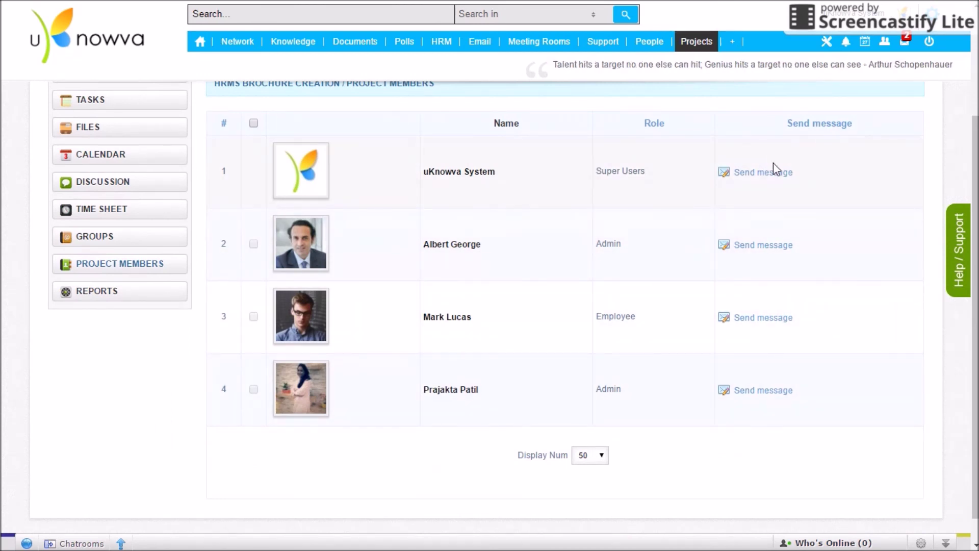
click(765, 247)
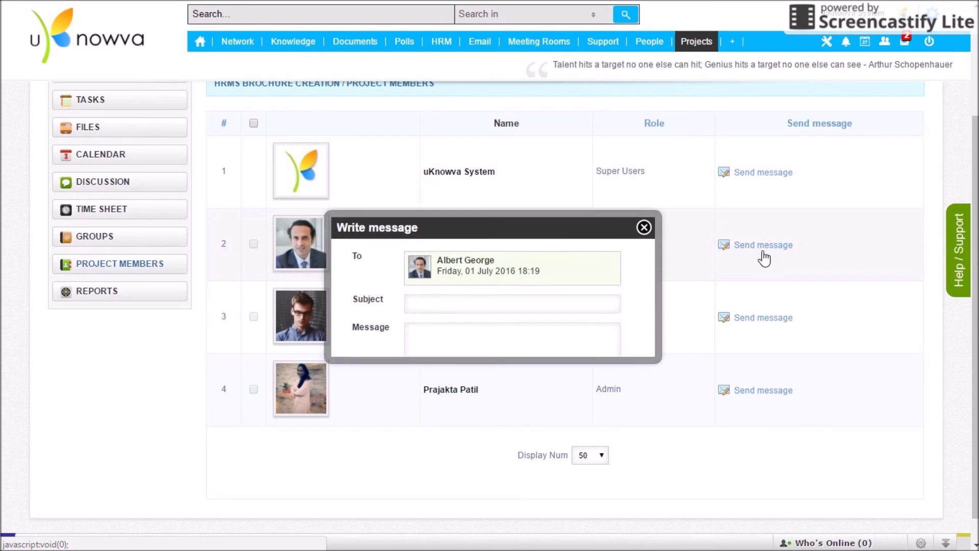
click(644, 200)
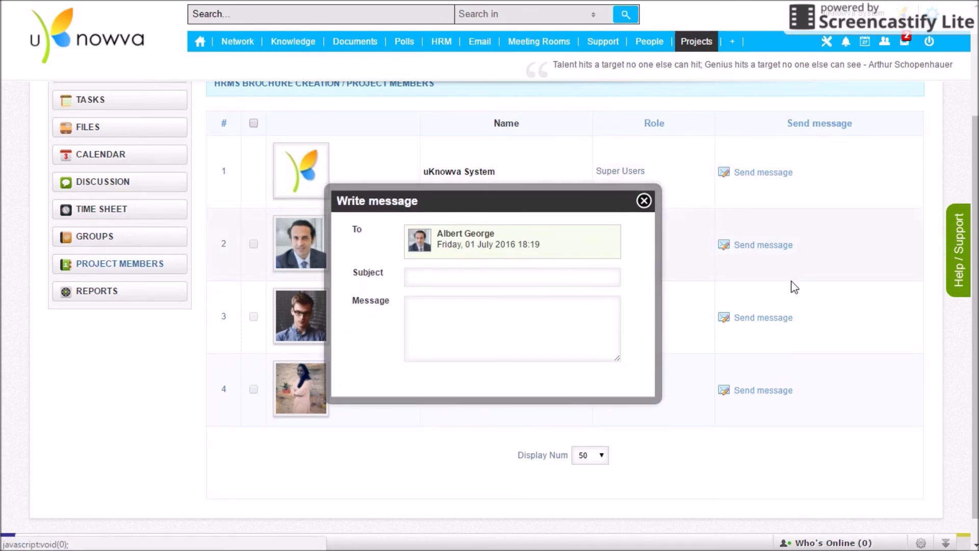
- Open the project reports, switch to the Person wise global report, and examine the allotted versus actual timelines for all tasks
click(98, 296)
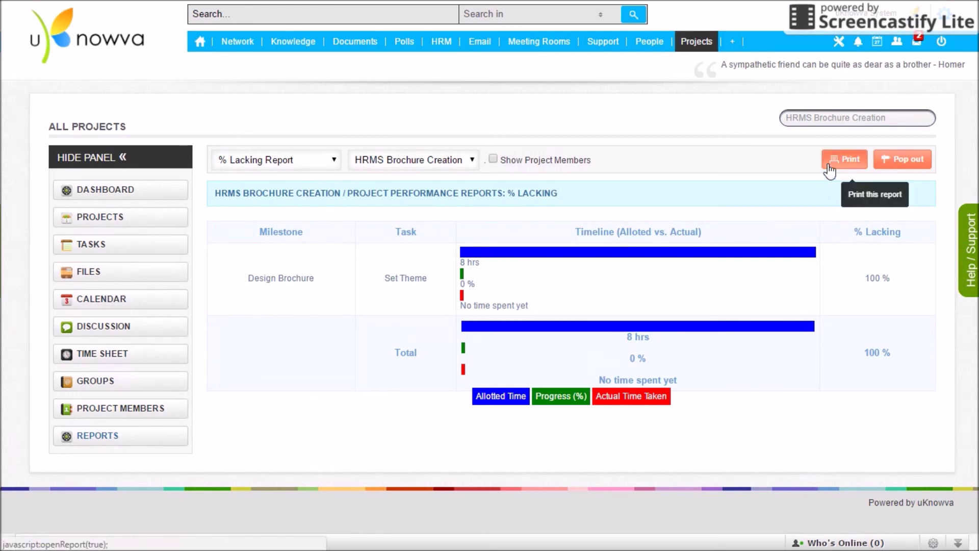
click(337, 161)
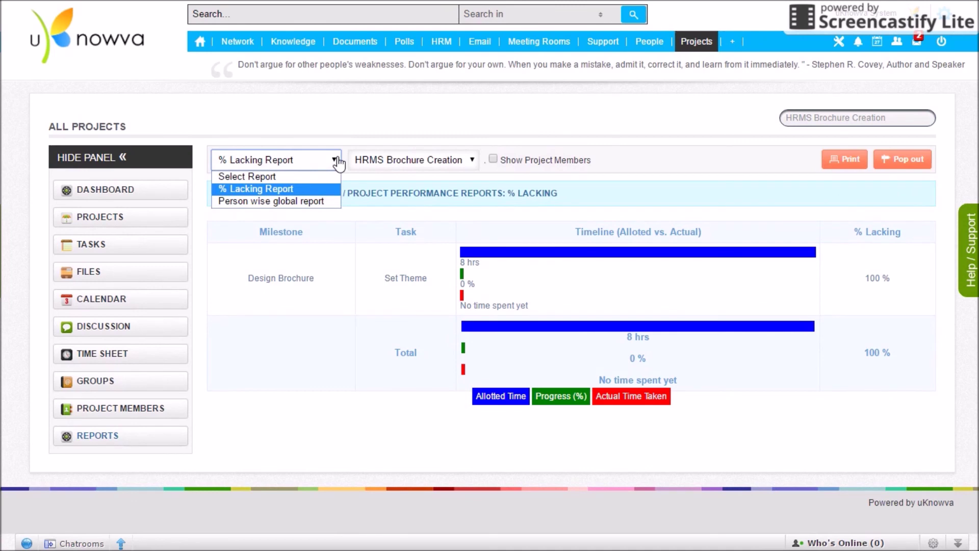
click(302, 204)
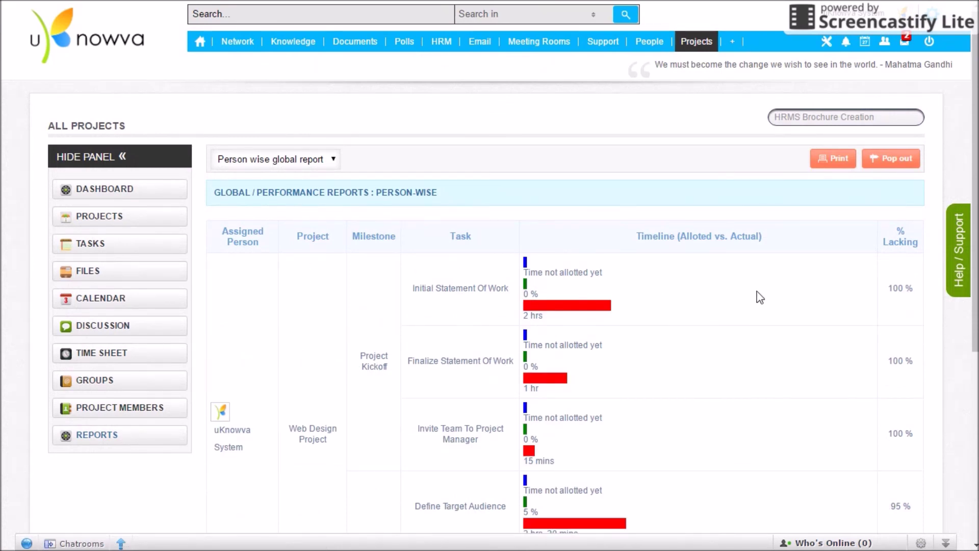
scroll(760, 301, down, 3)
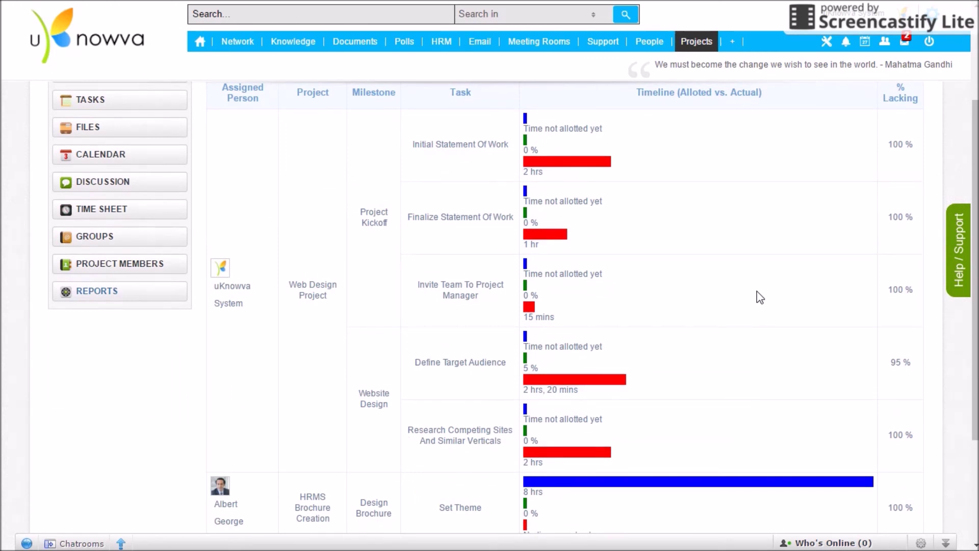
scroll(760, 297, down, 3)
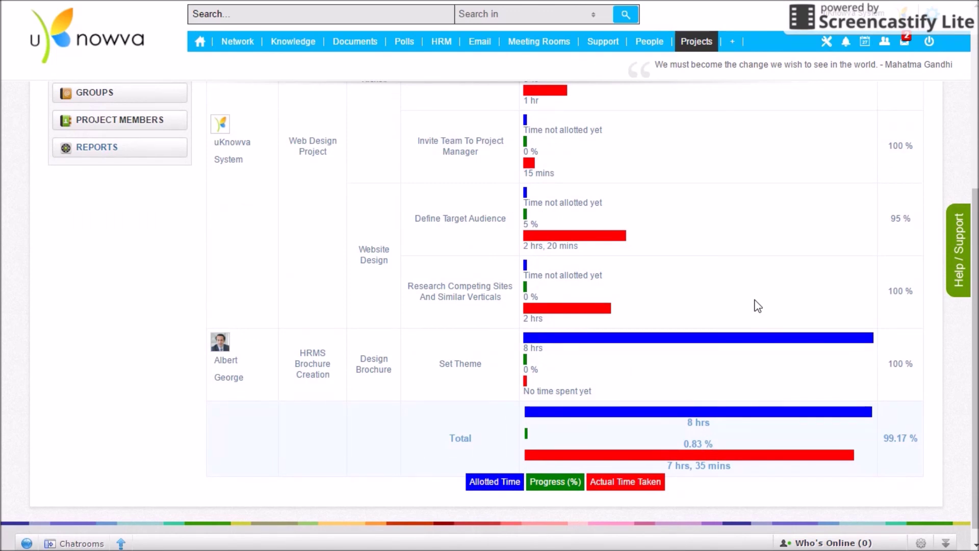
scroll(758, 306, up, 6)
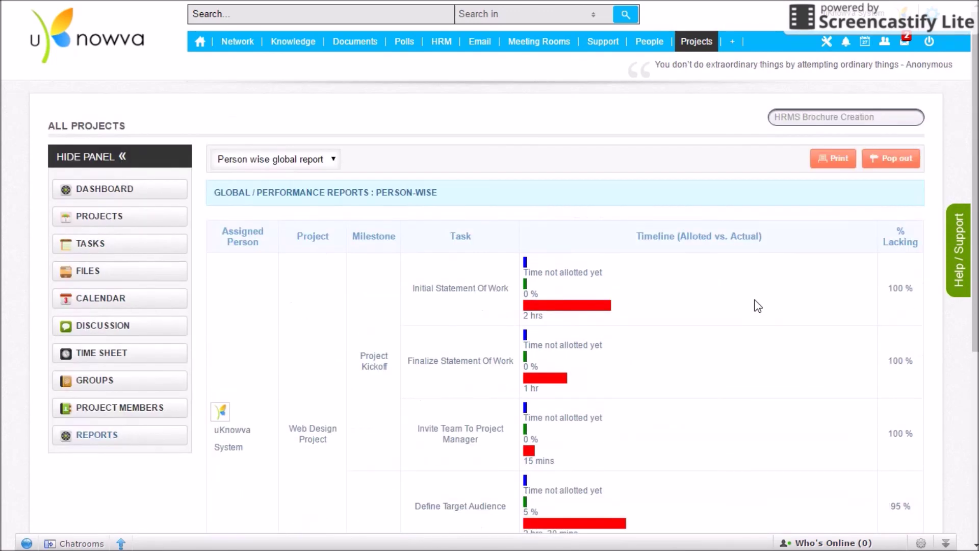